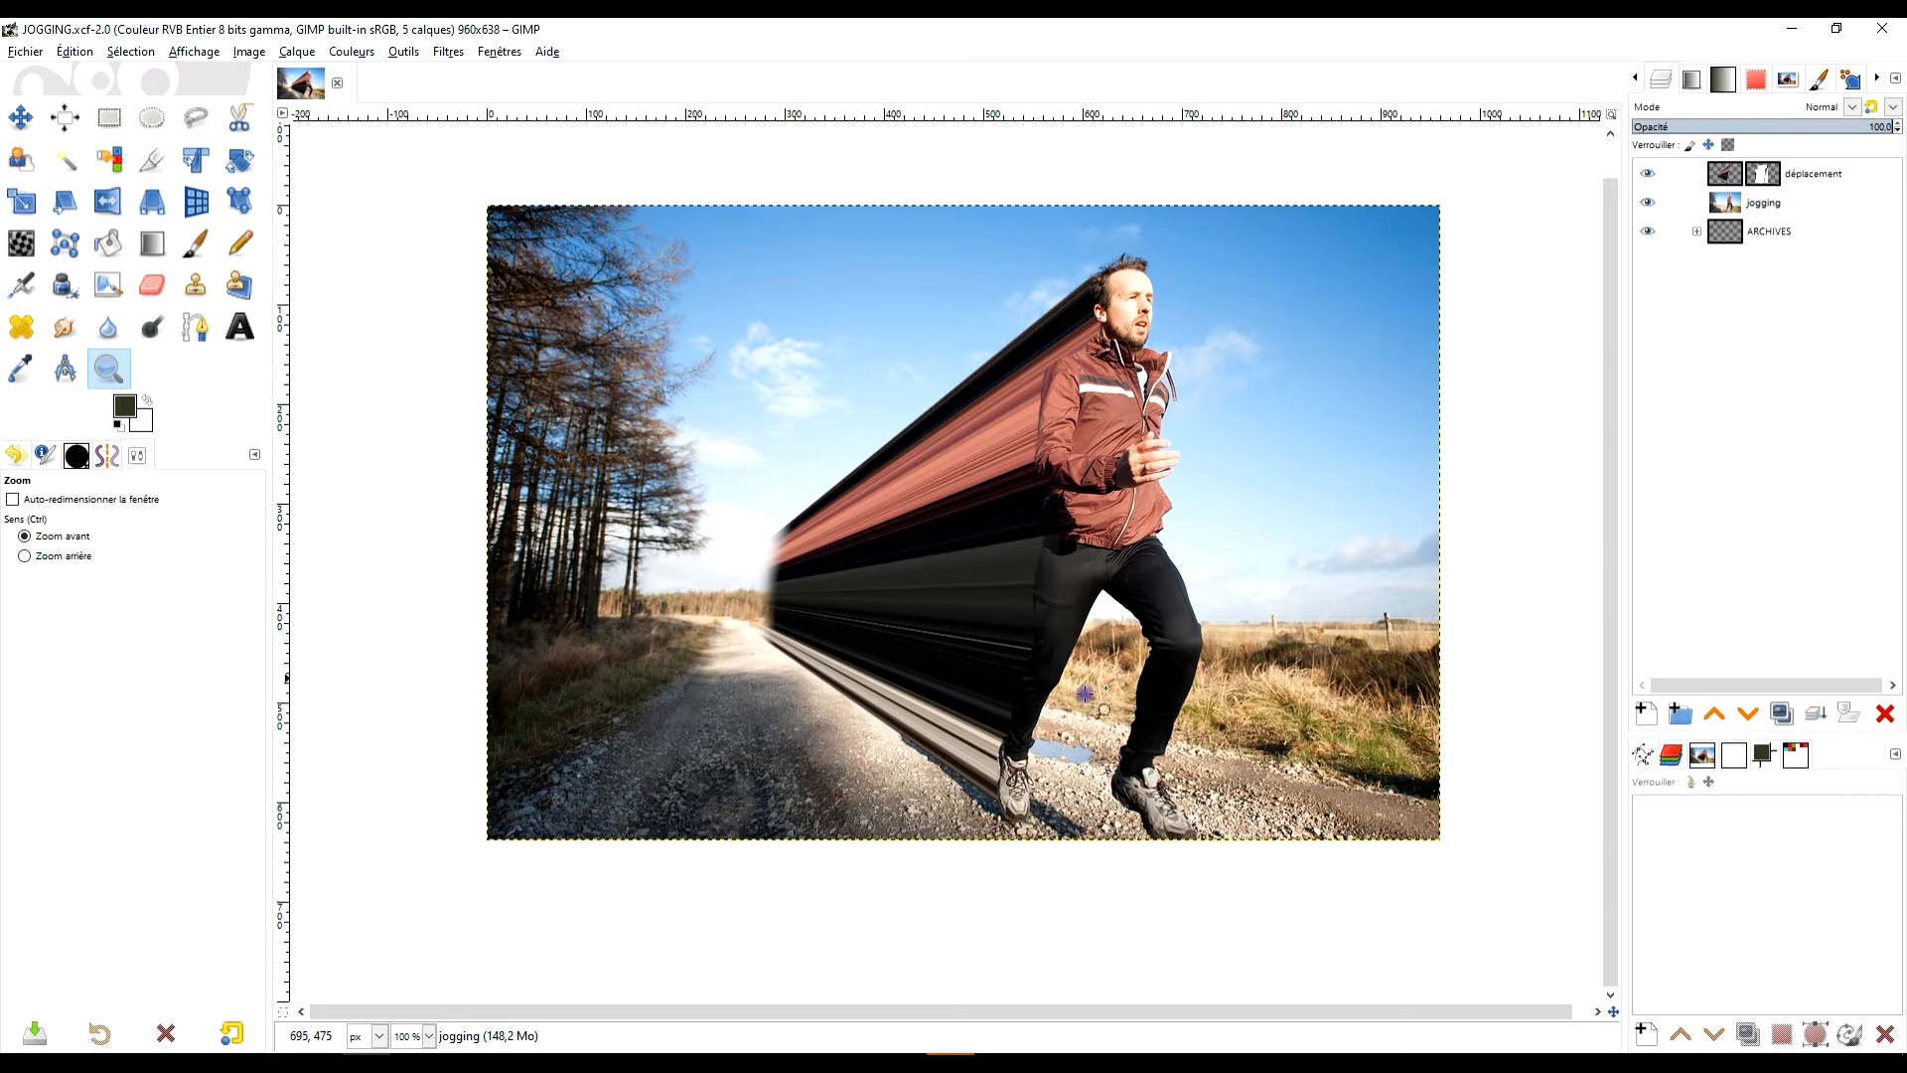
- Delete the Copie de déplacement #1 layer and move Copie de déplacement out of the ARCHIVES group, directly above Copie de jogging
{"action": "left_click", "coordinate": [1720, 207]}
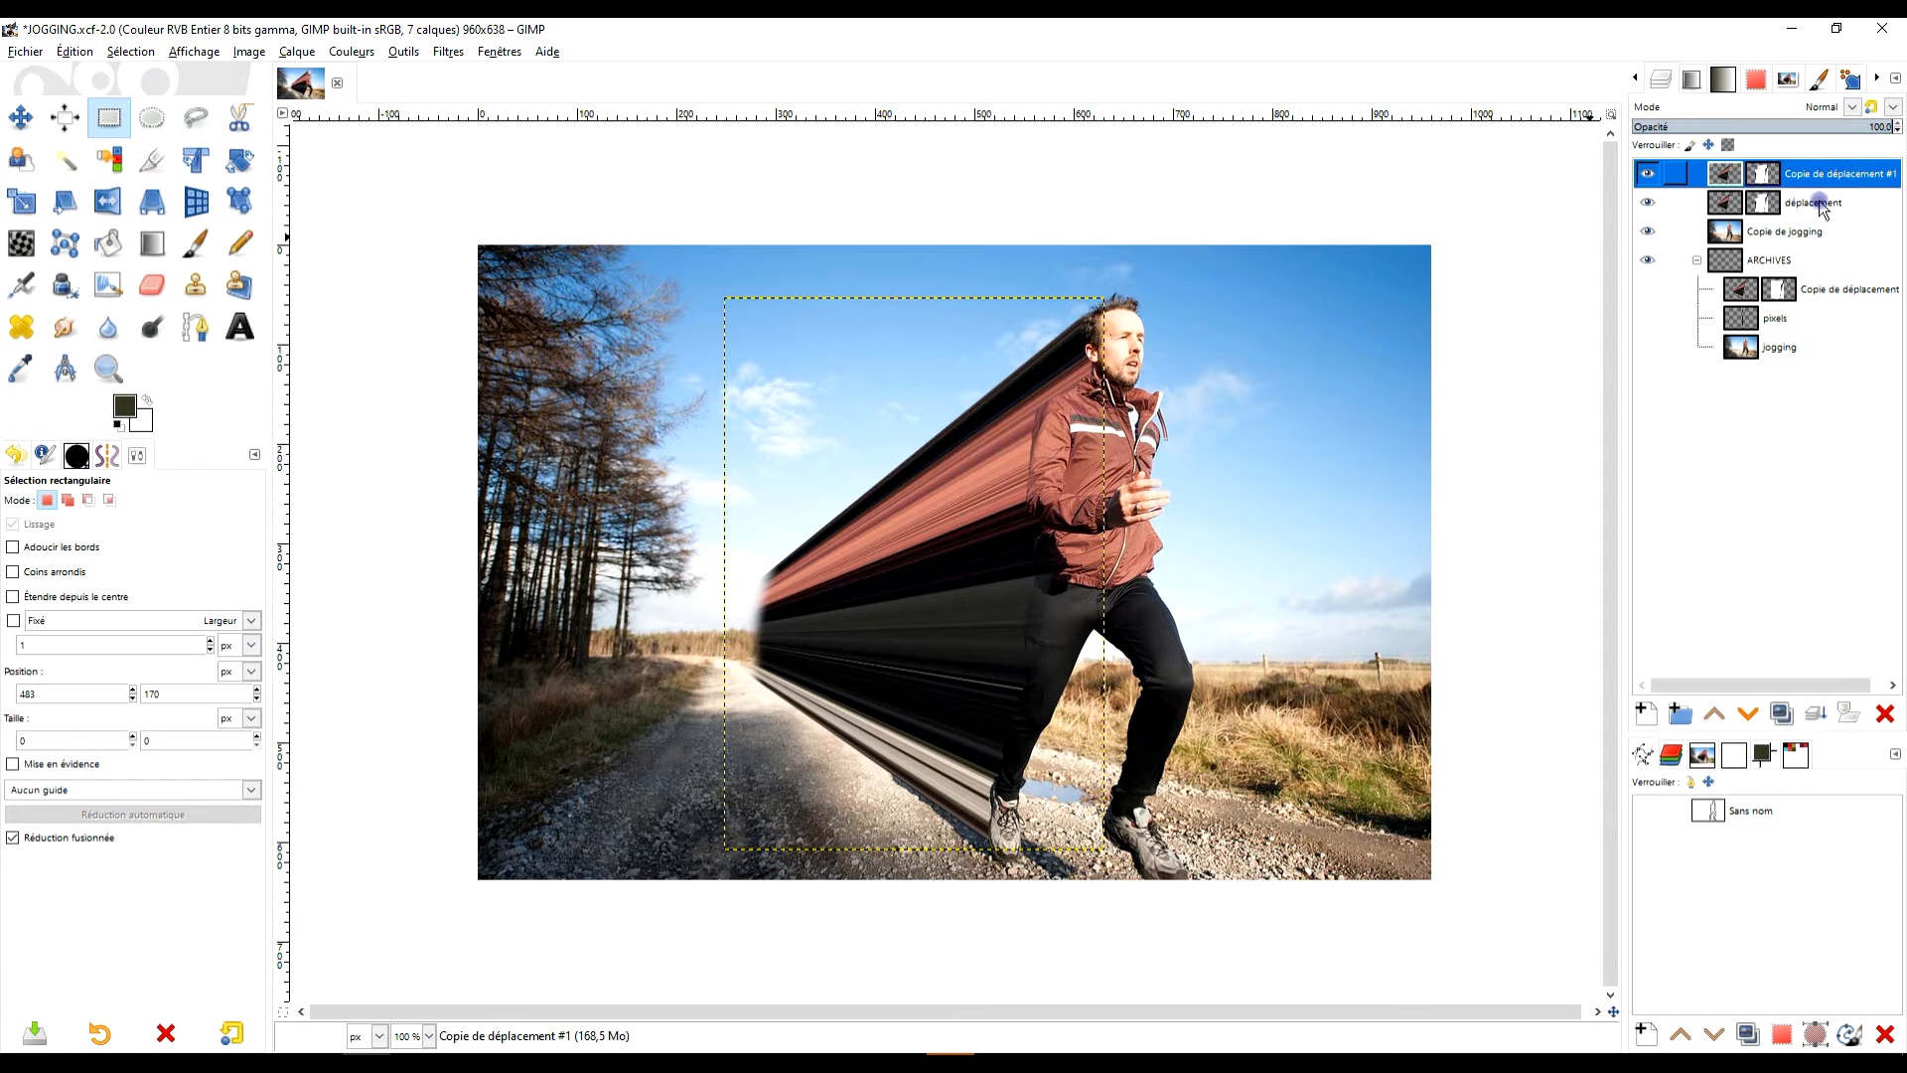
{"action": "left_click", "coordinate": [1883, 714]}
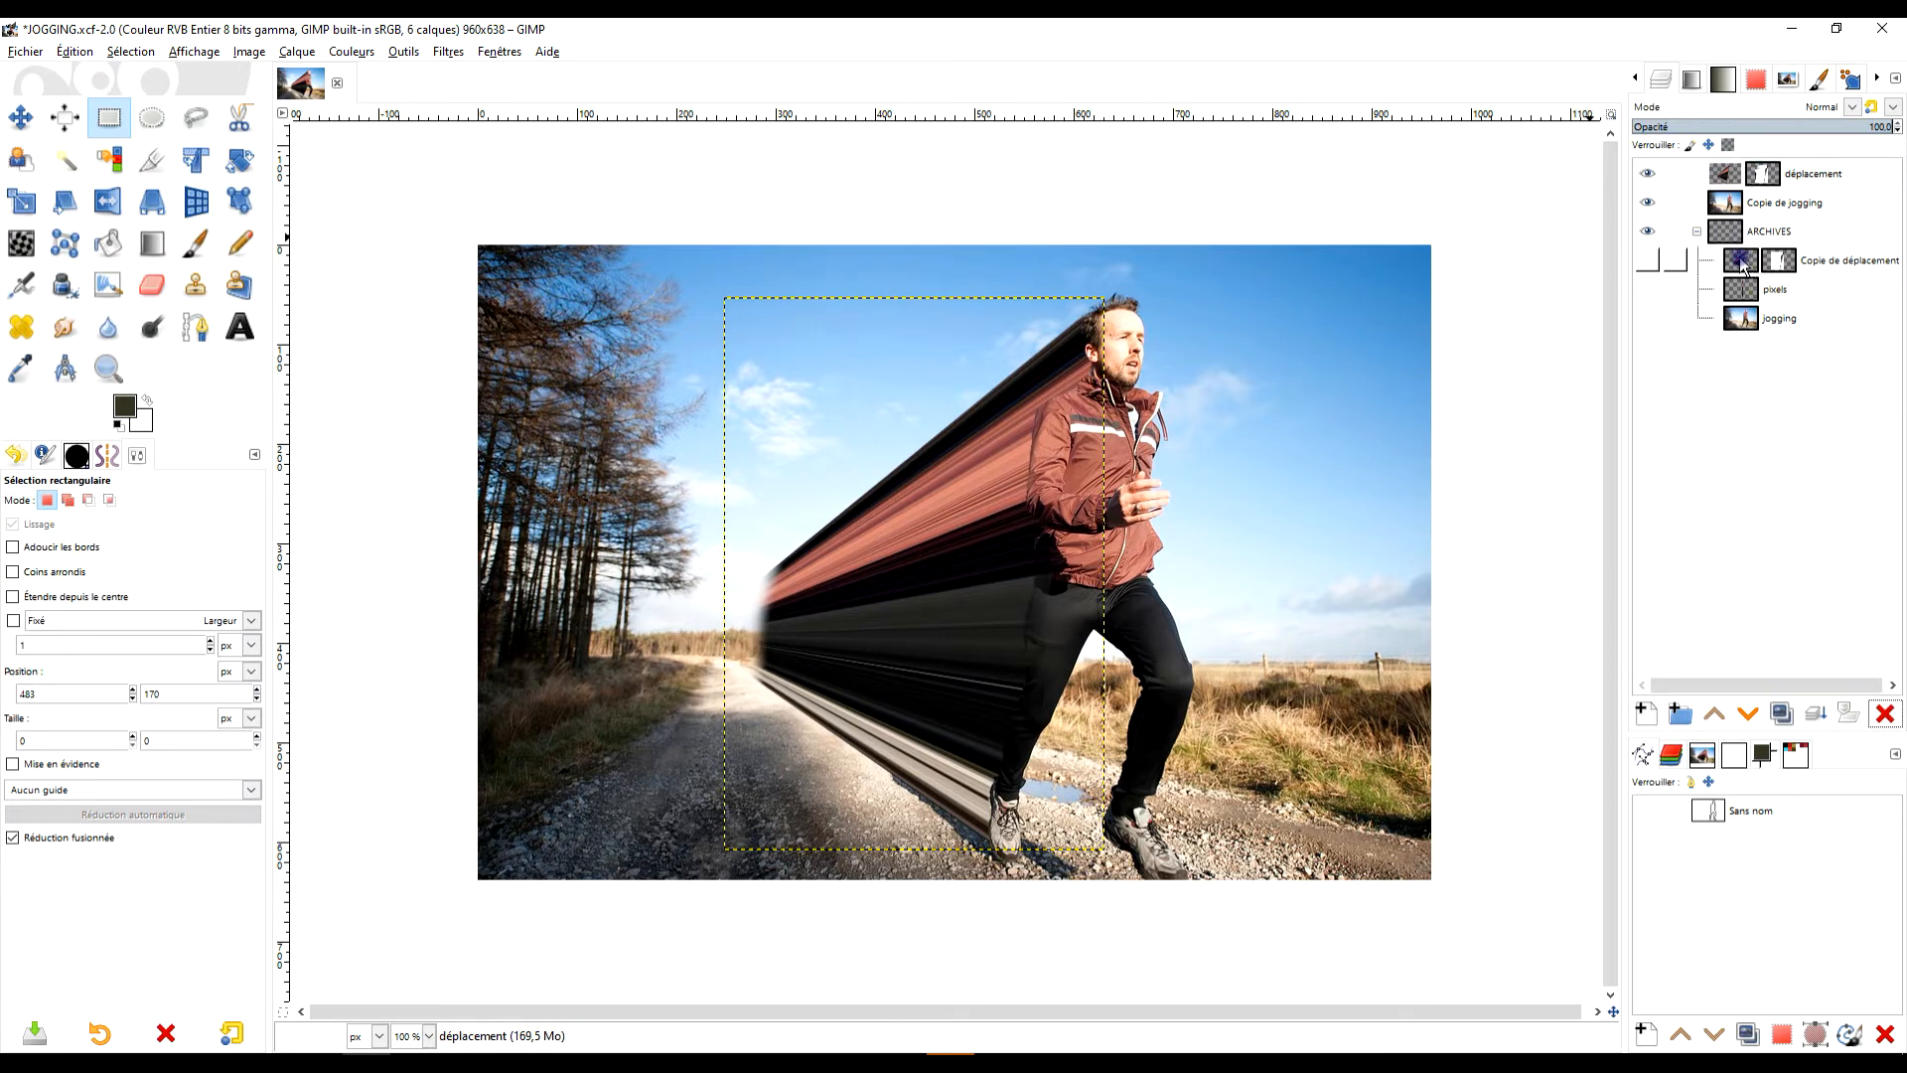
{"action": "left_click_drag", "start_coordinate": [1645, 194], "coordinate": [1774, 211]}
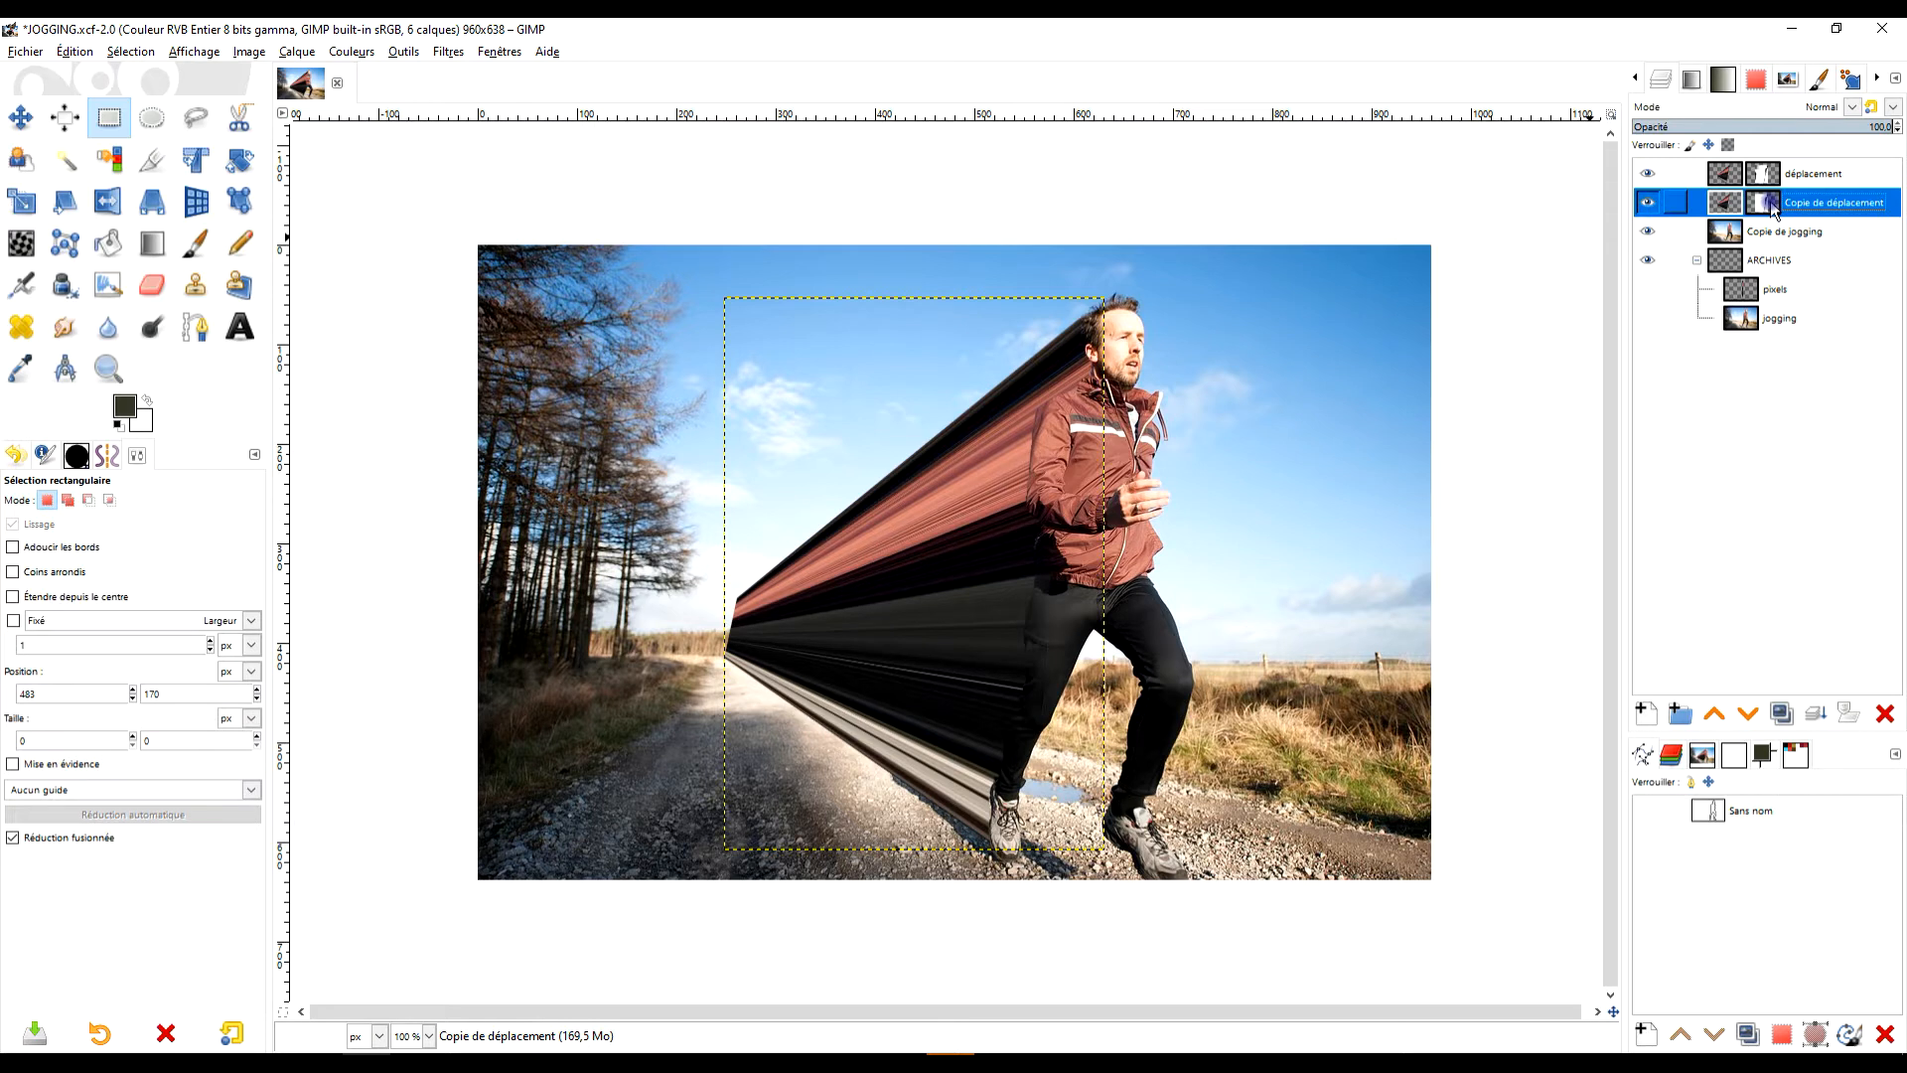
{"action": "left_click", "coordinate": [1648, 202]}
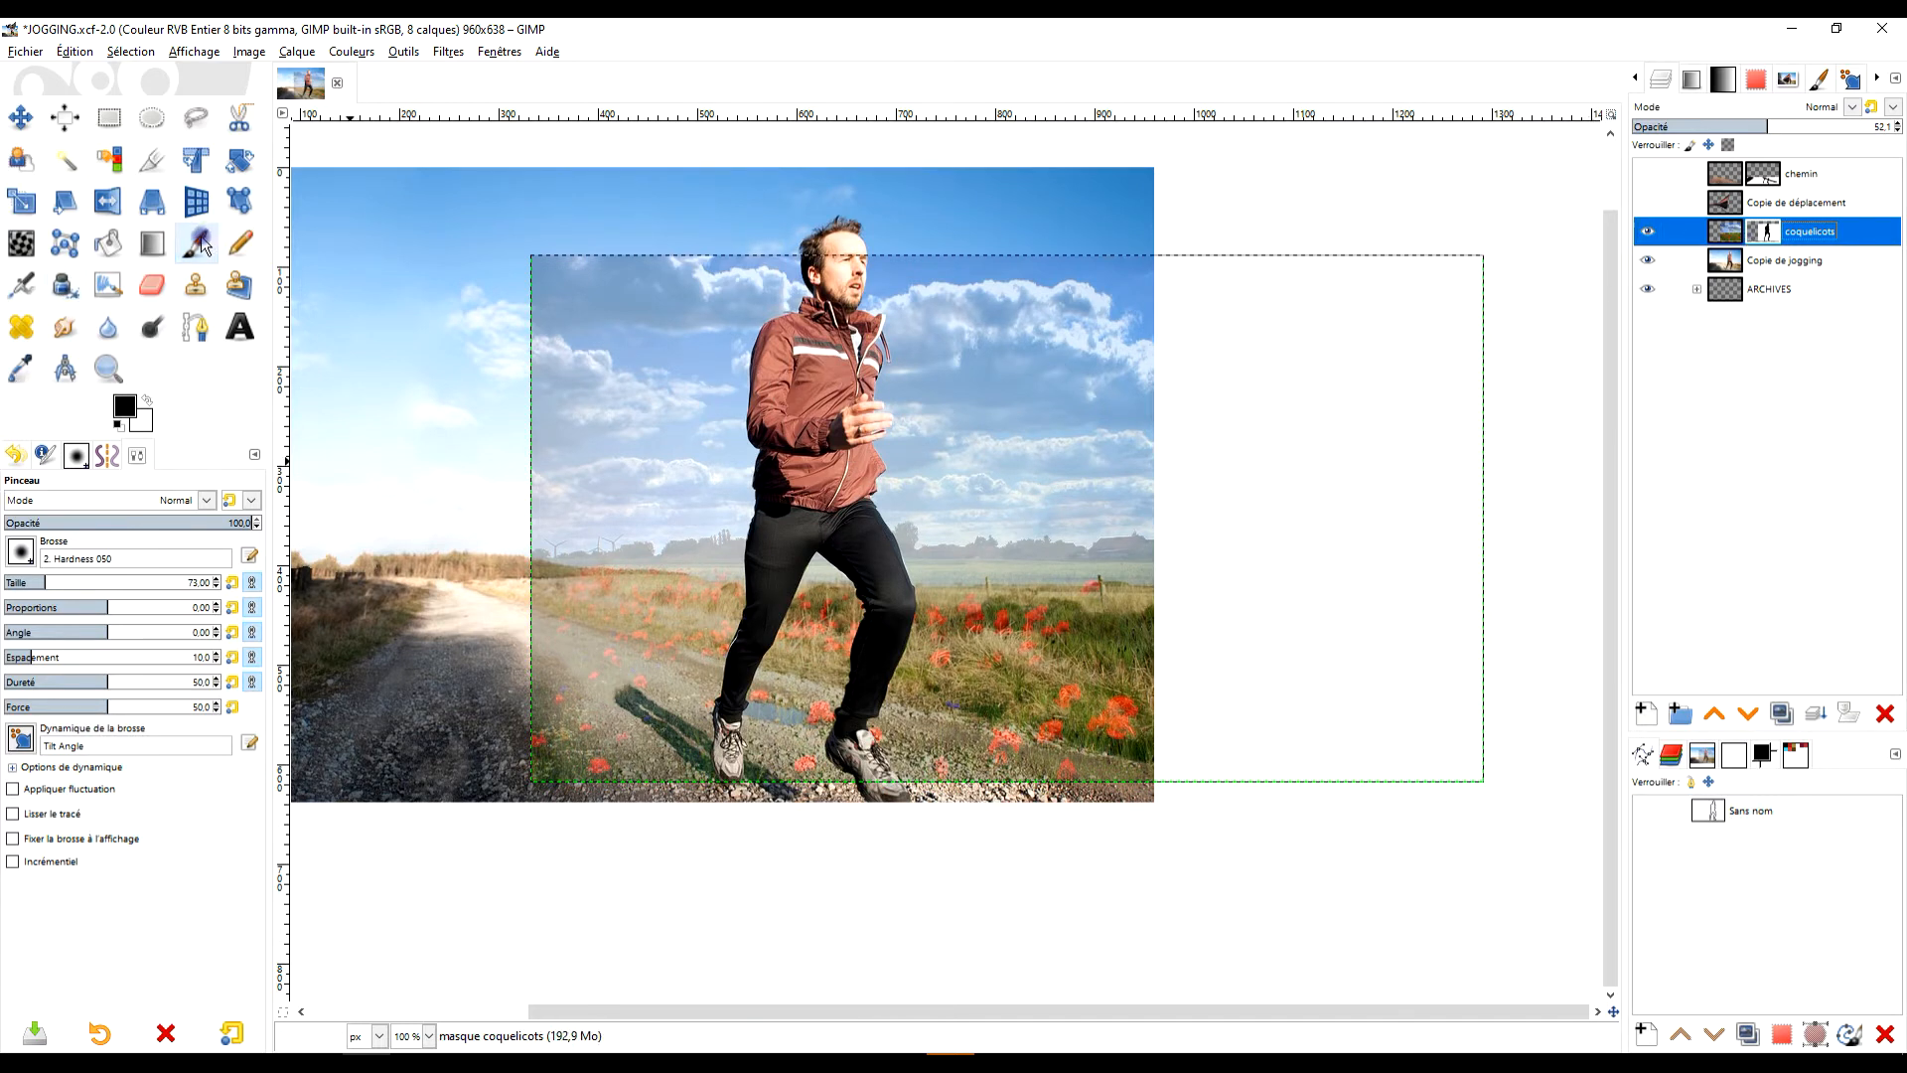
- Paint black on the coquelicots mask over the path, using the chemin mask as a selection to limit the strokes
{"action": "mouse_move", "coordinate": [616, 711]}
{"action": "left_mouse_down"}
{"action": "mouse_move", "coordinate": [660, 732]}
{"action": "mouse_move", "coordinate": [625, 742]}
{"action": "mouse_move", "coordinate": [659, 735]}
{"action": "mouse_move", "coordinate": [528, 721]}
{"action": "mouse_move", "coordinate": [381, 585]}
{"action": "mouse_move", "coordinate": [578, 708]}
{"action": "mouse_move", "coordinate": [521, 655]}
{"action": "mouse_move", "coordinate": [779, 789]}
{"action": "mouse_move", "coordinate": [843, 764]}
{"action": "mouse_move", "coordinate": [740, 743]}
{"action": "mouse_move", "coordinate": [805, 744]}
{"action": "mouse_move", "coordinate": [733, 717]}
{"action": "mouse_move", "coordinate": [877, 752]}
{"action": "mouse_move", "coordinate": [653, 677]}
{"action": "mouse_move", "coordinate": [757, 712]}
{"action": "left_mouse_up"}
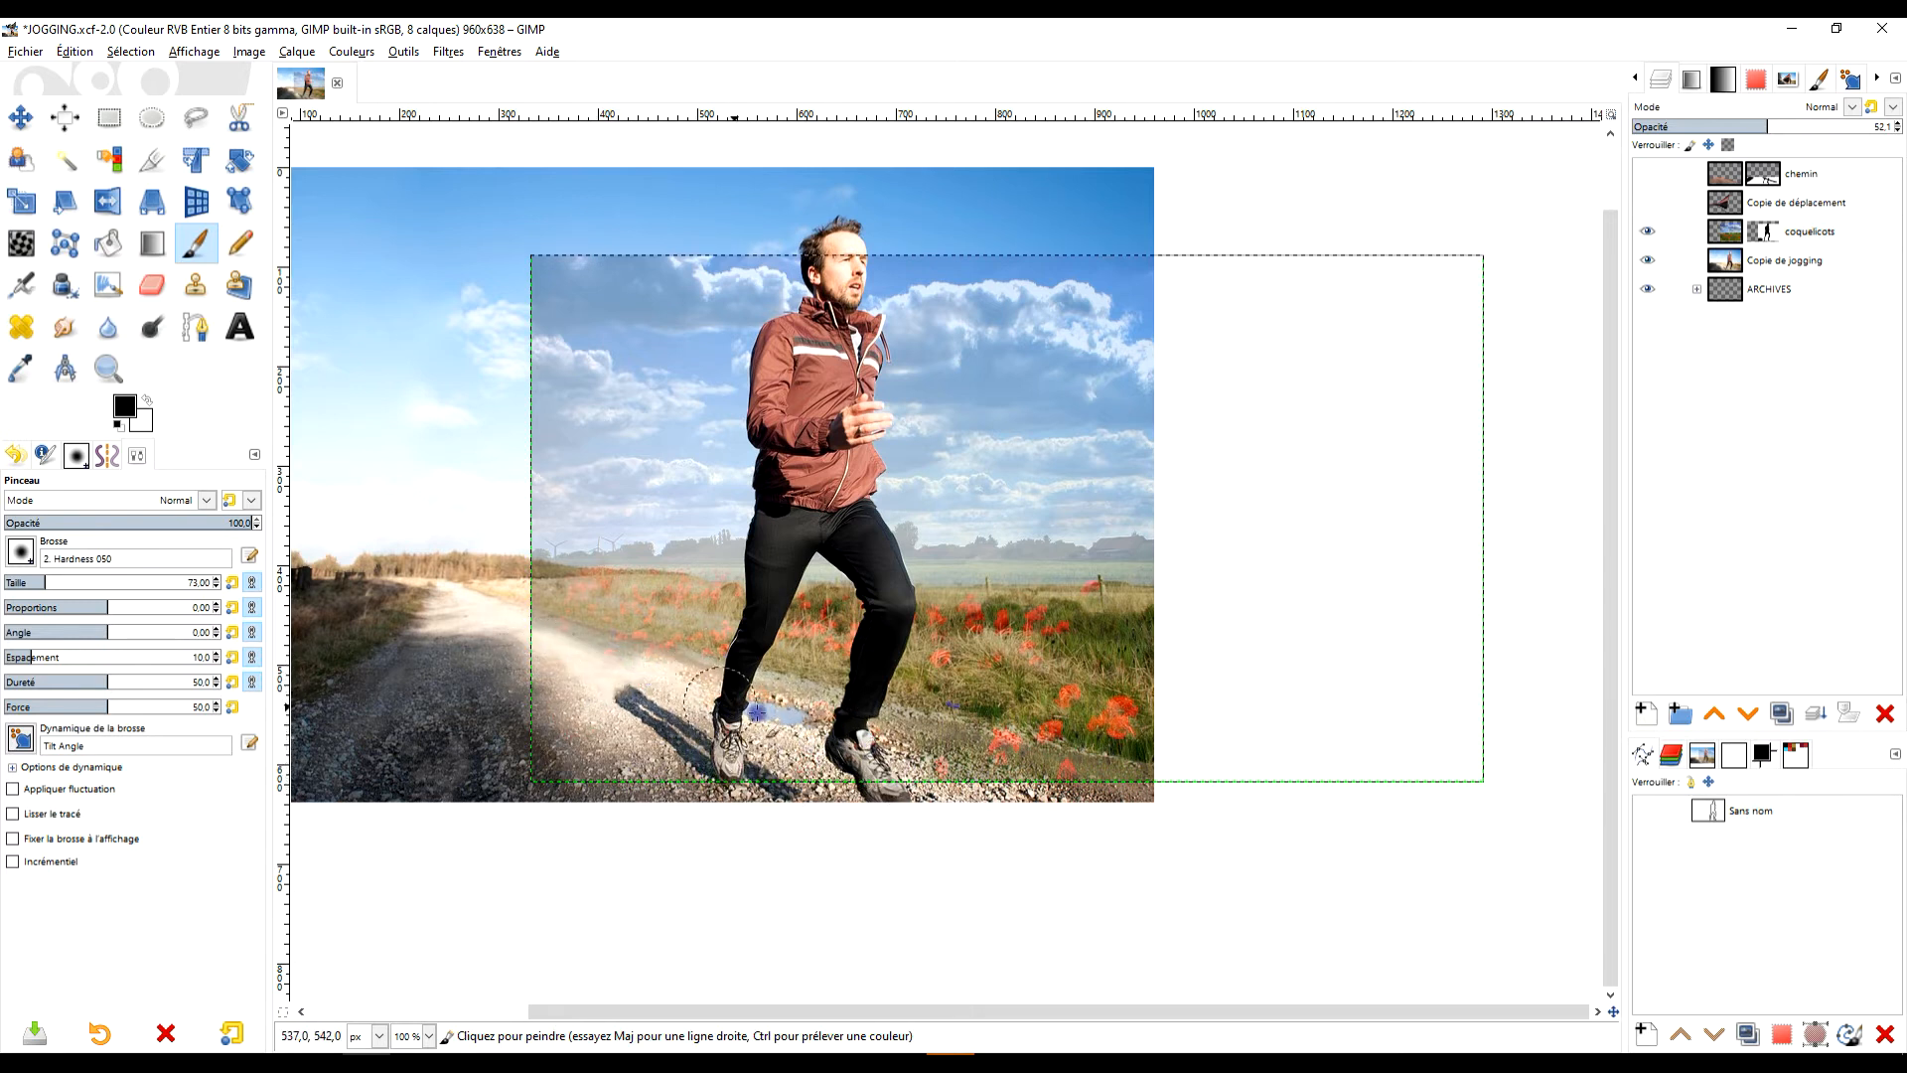
{"action": "left_click", "coordinate": [1762, 173], "text": "alt"}
{"action": "left_click", "coordinate": [1763, 231]}
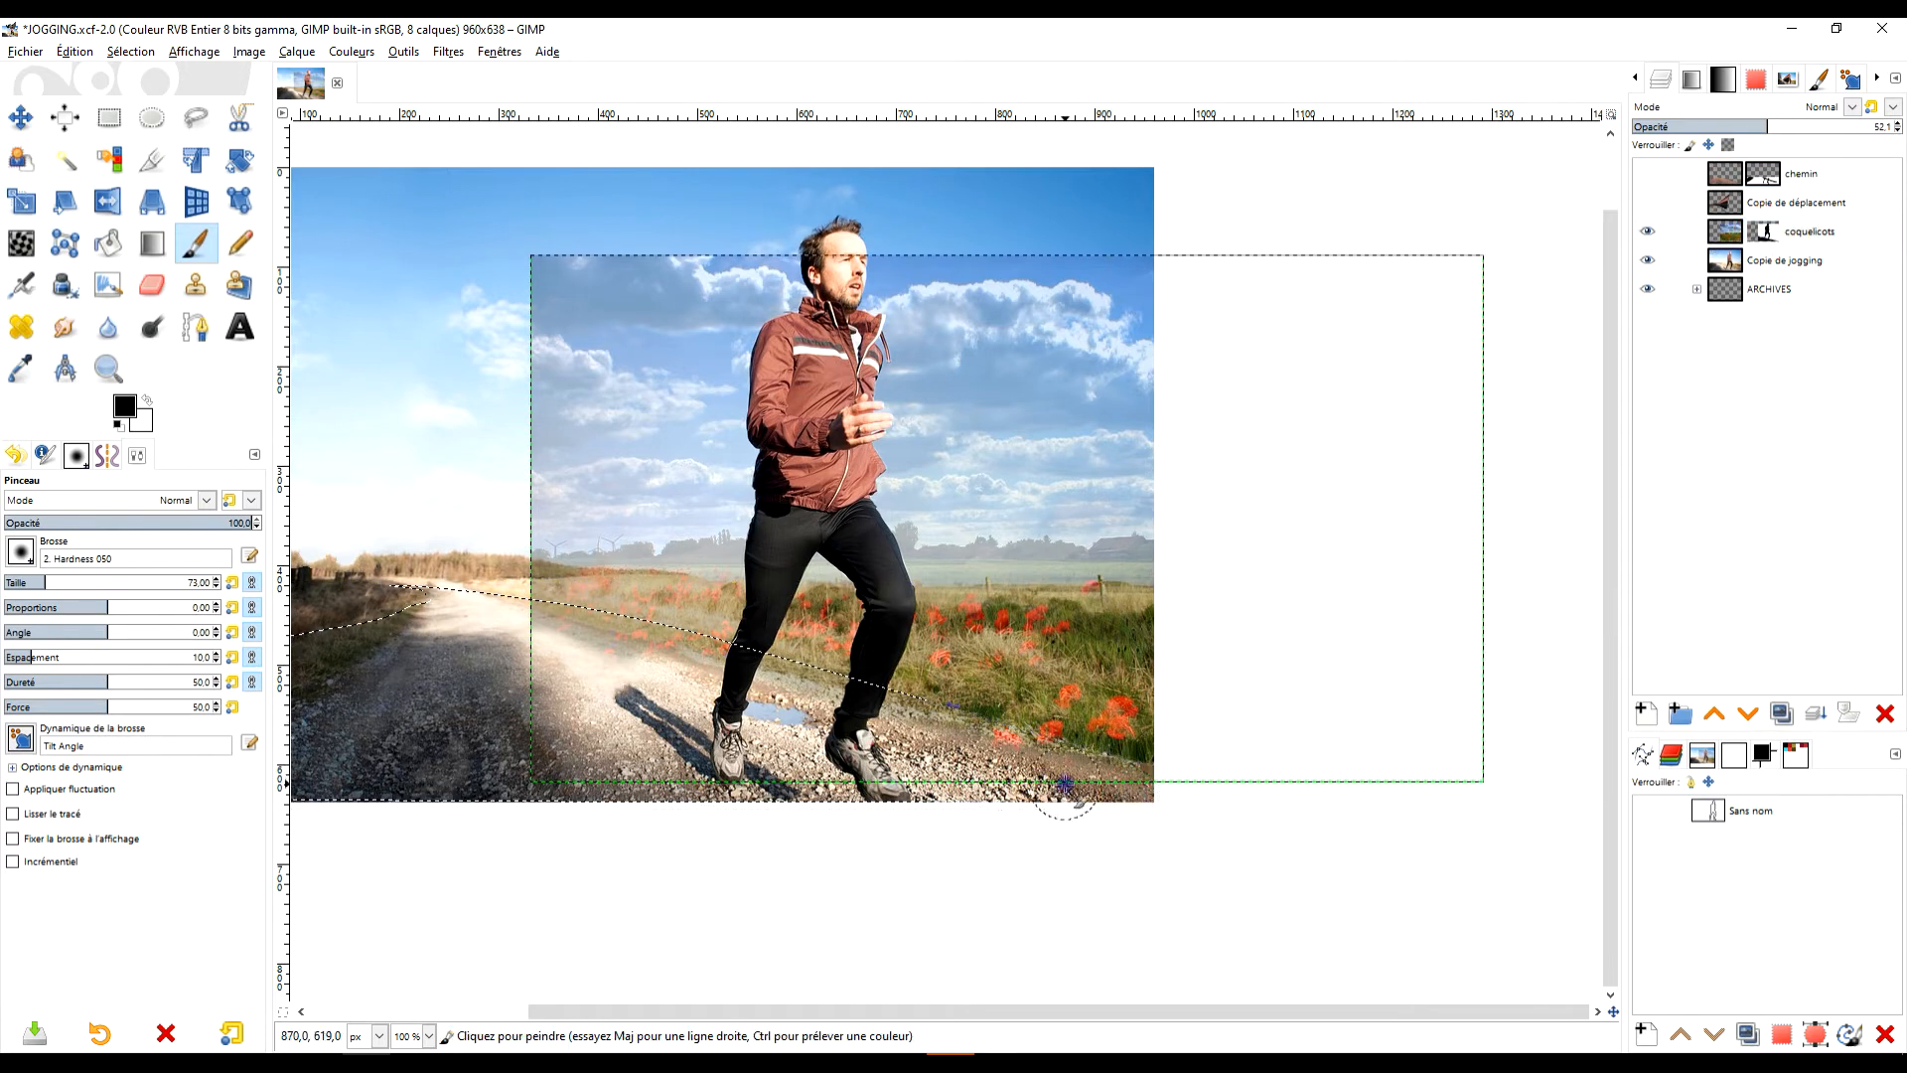
{"action": "mouse_move", "coordinate": [842, 732]}
{"action": "left_mouse_down"}
{"action": "mouse_move", "coordinate": [630, 640]}
{"action": "mouse_move", "coordinate": [522, 621]}
{"action": "left_mouse_up"}
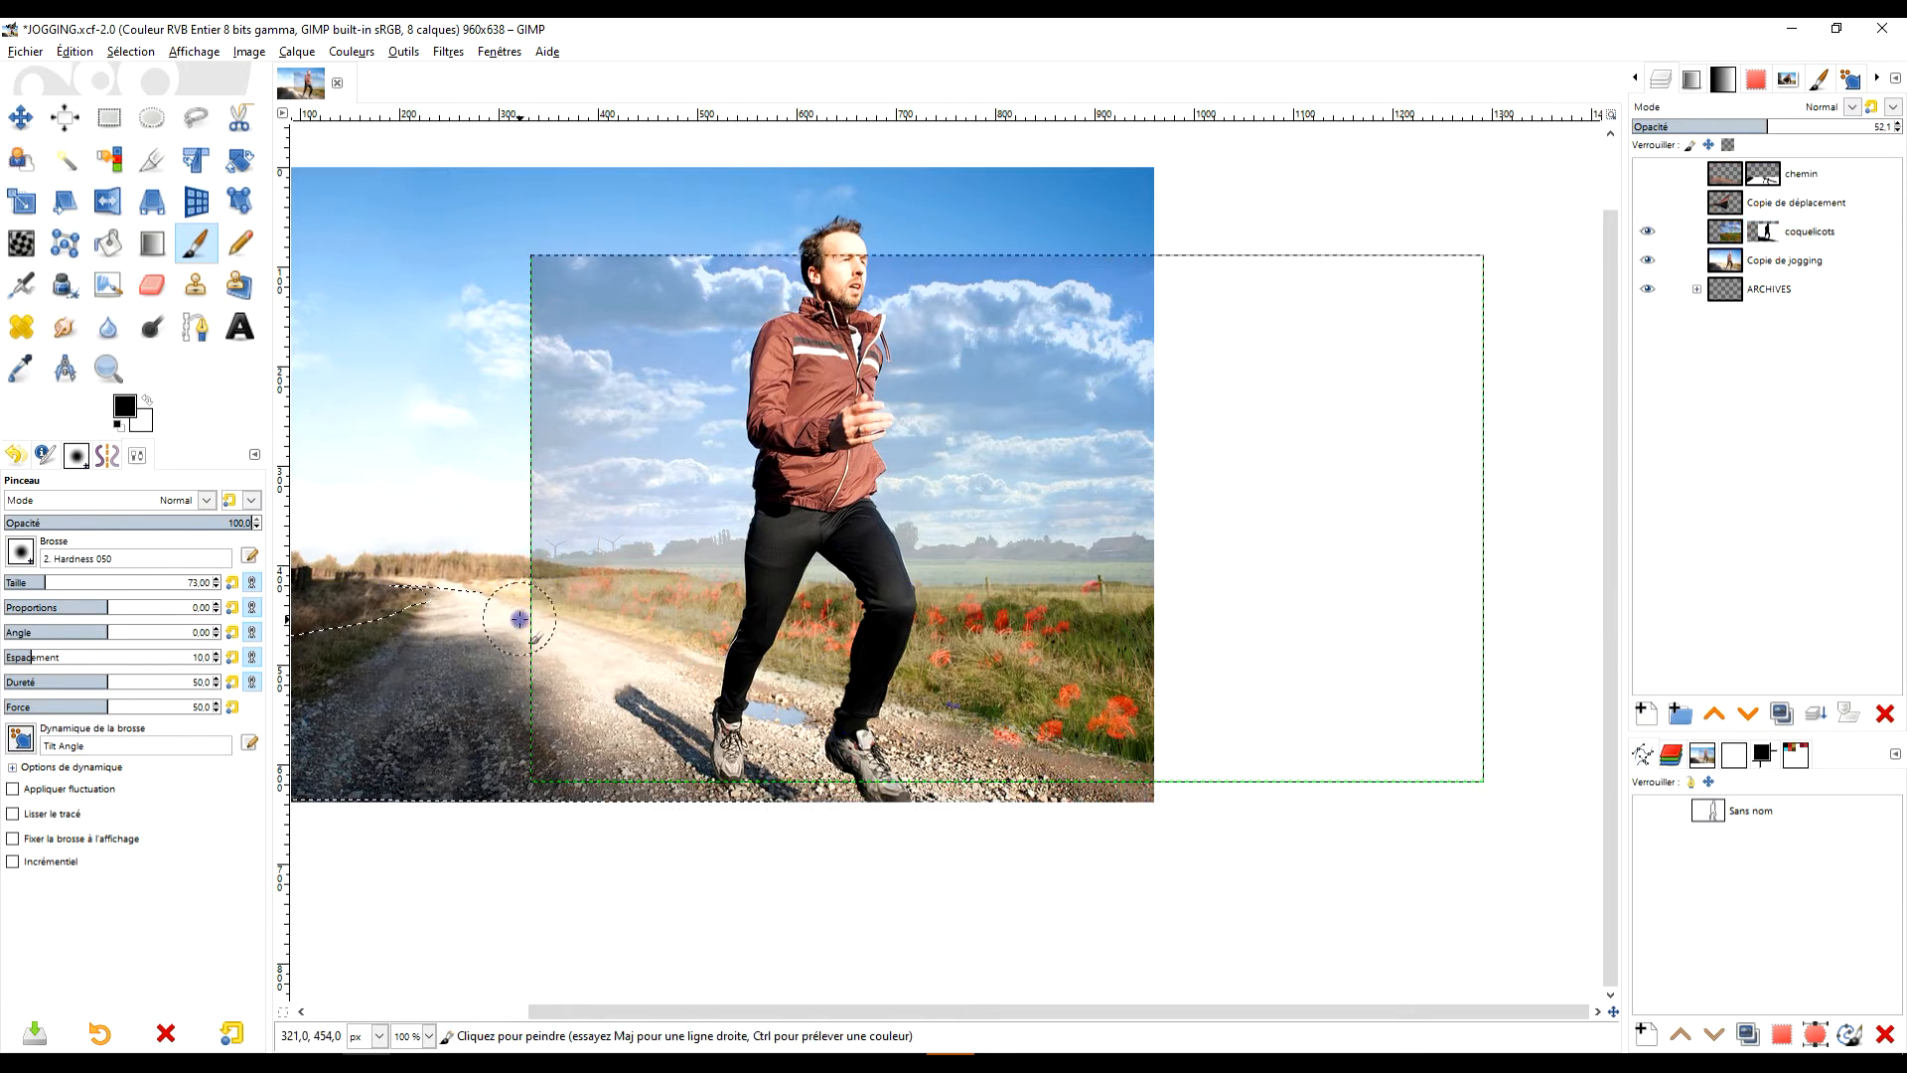
{"action": "key", "text": "ctrl+z"}
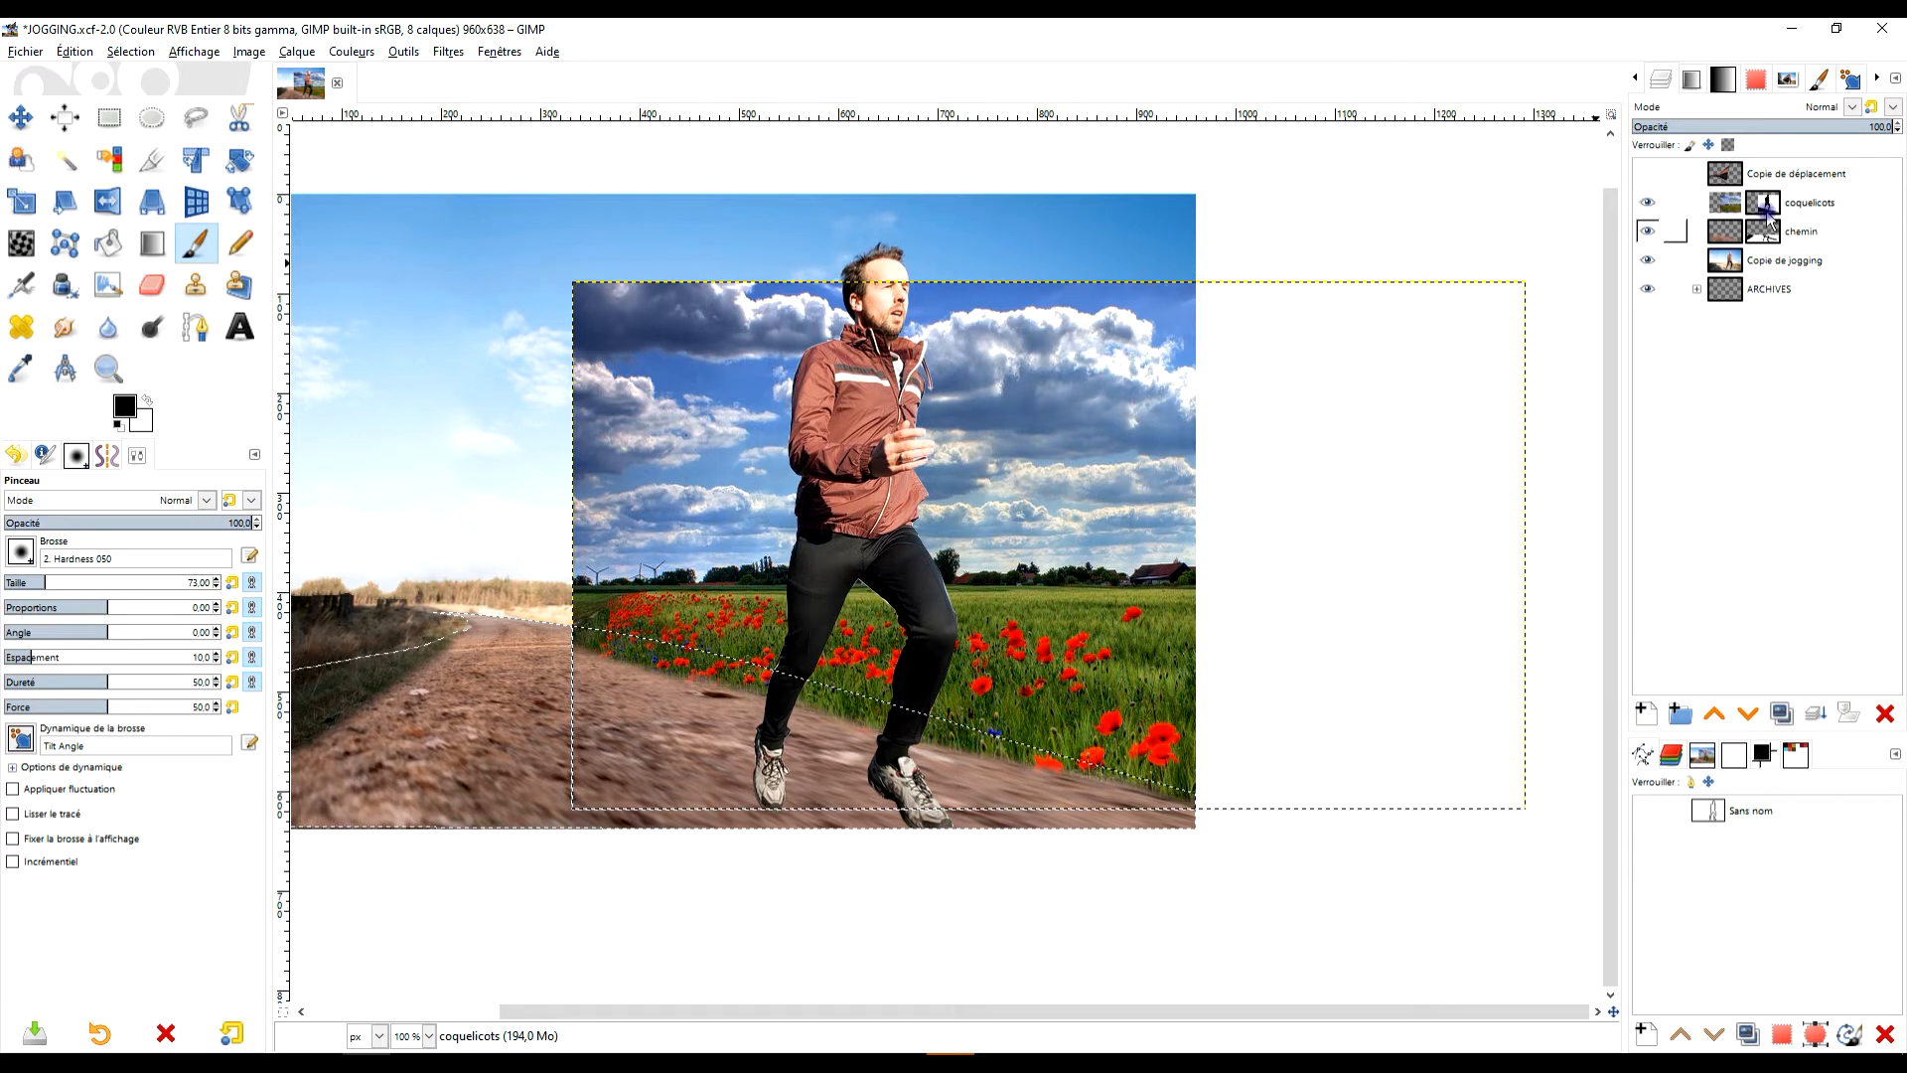
- Deselect and paint black on the coquelicots mask to hide its cloudy sky above the horizon
{"action": "left_click", "coordinate": [1194, 300]}
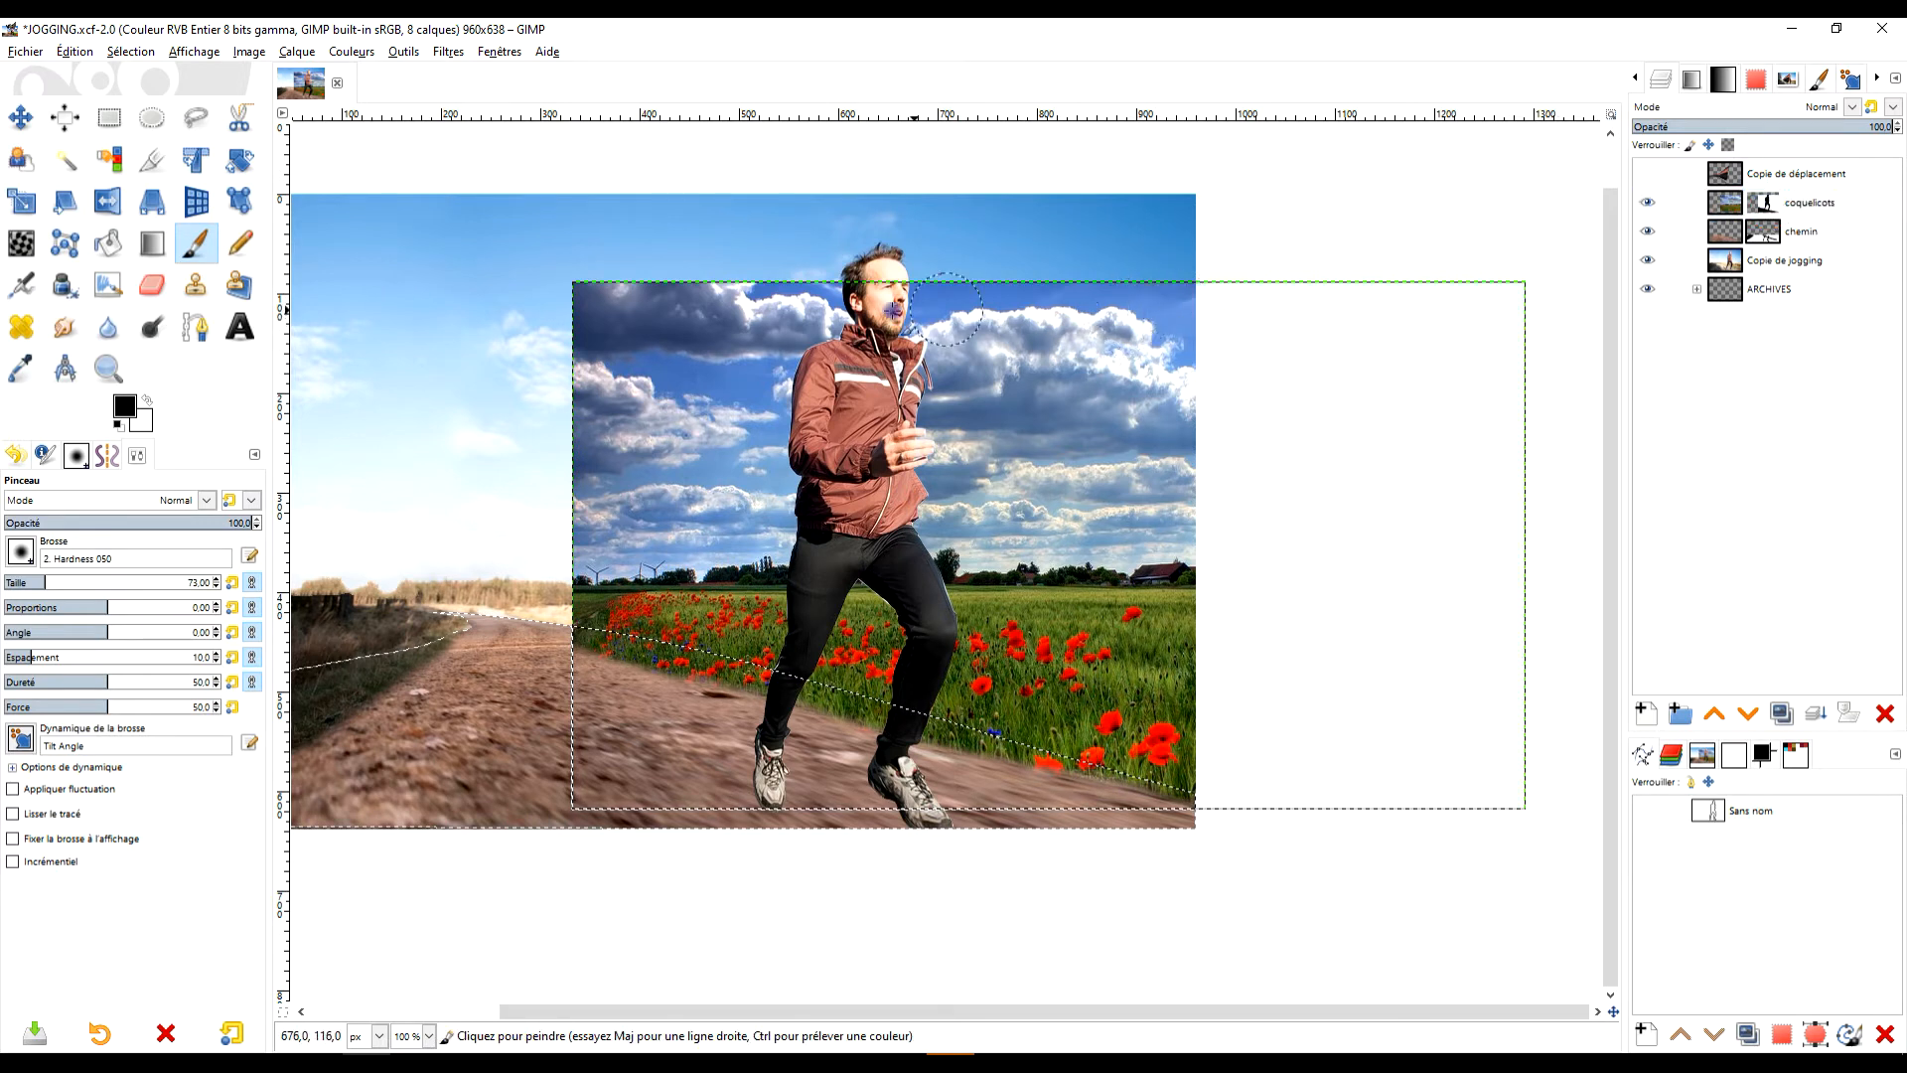
{"action": "key", "text": "r"}
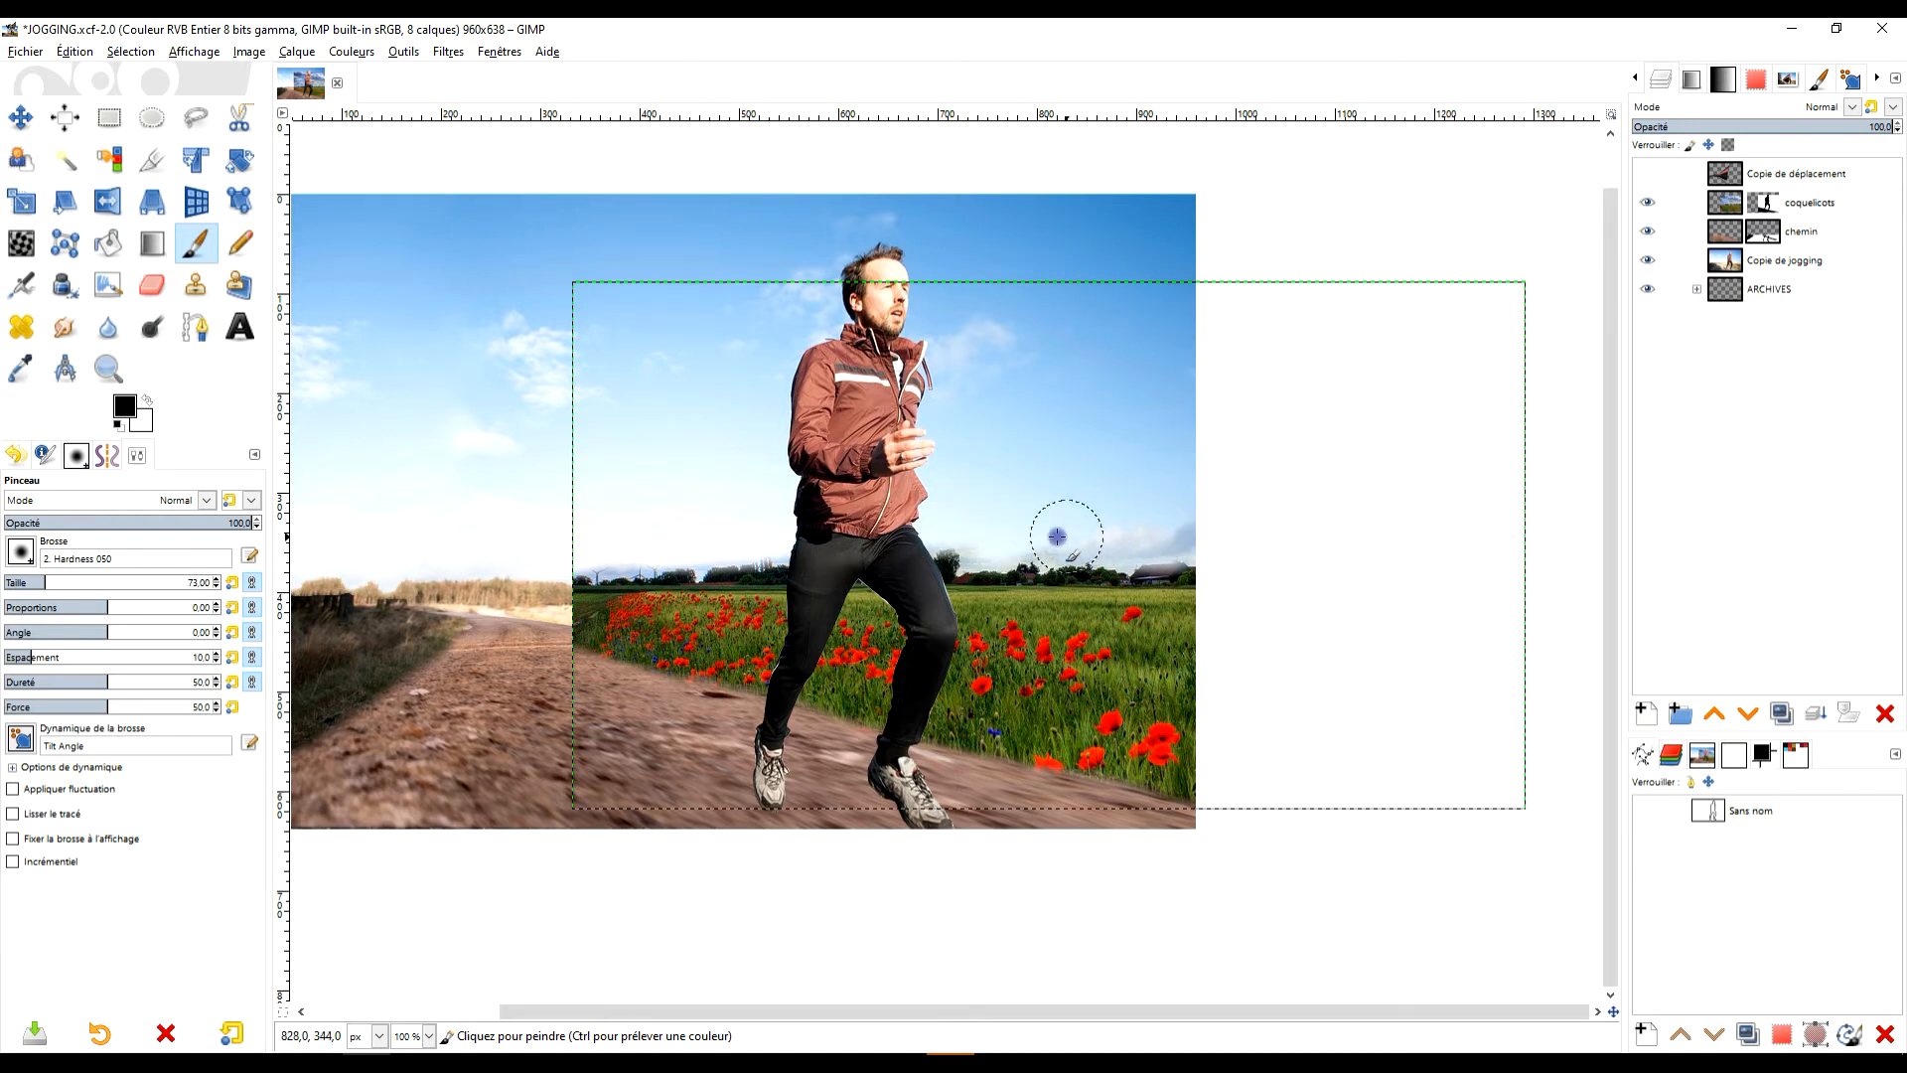
{"action": "left_click", "coordinate": [566, 540]}
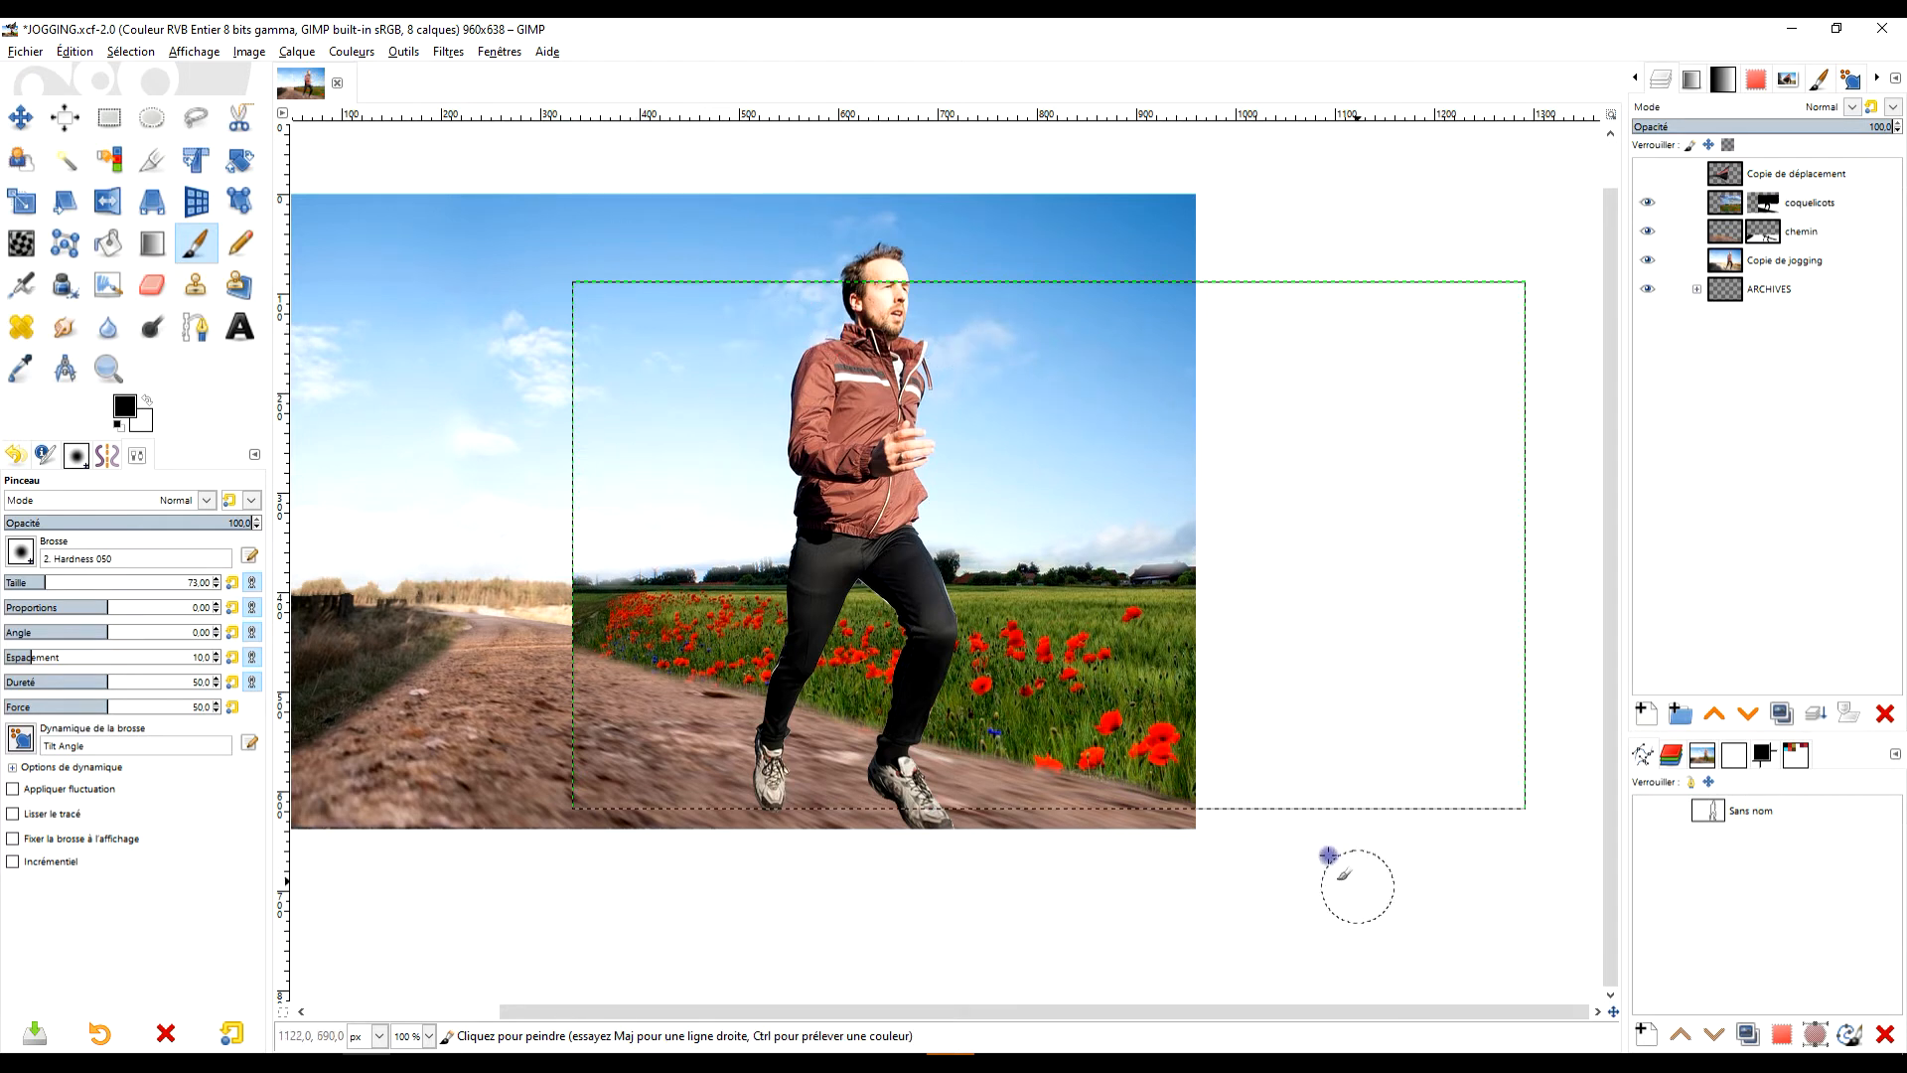
- Paint black on the coquelicots mask along the path edge to hide stray grass and poppies around the runner's feet
{"action": "scroll", "coordinate": [1057, 795], "scroll_direction": "up", "scroll_amount": 1}
{"action": "mouse_move", "coordinate": [1030, 740]}
{"action": "left_mouse_down"}
{"action": "mouse_move", "coordinate": [971, 737]}
{"action": "mouse_move", "coordinate": [1034, 739]}
{"action": "mouse_move", "coordinate": [902, 719]}
{"action": "left_mouse_up"}
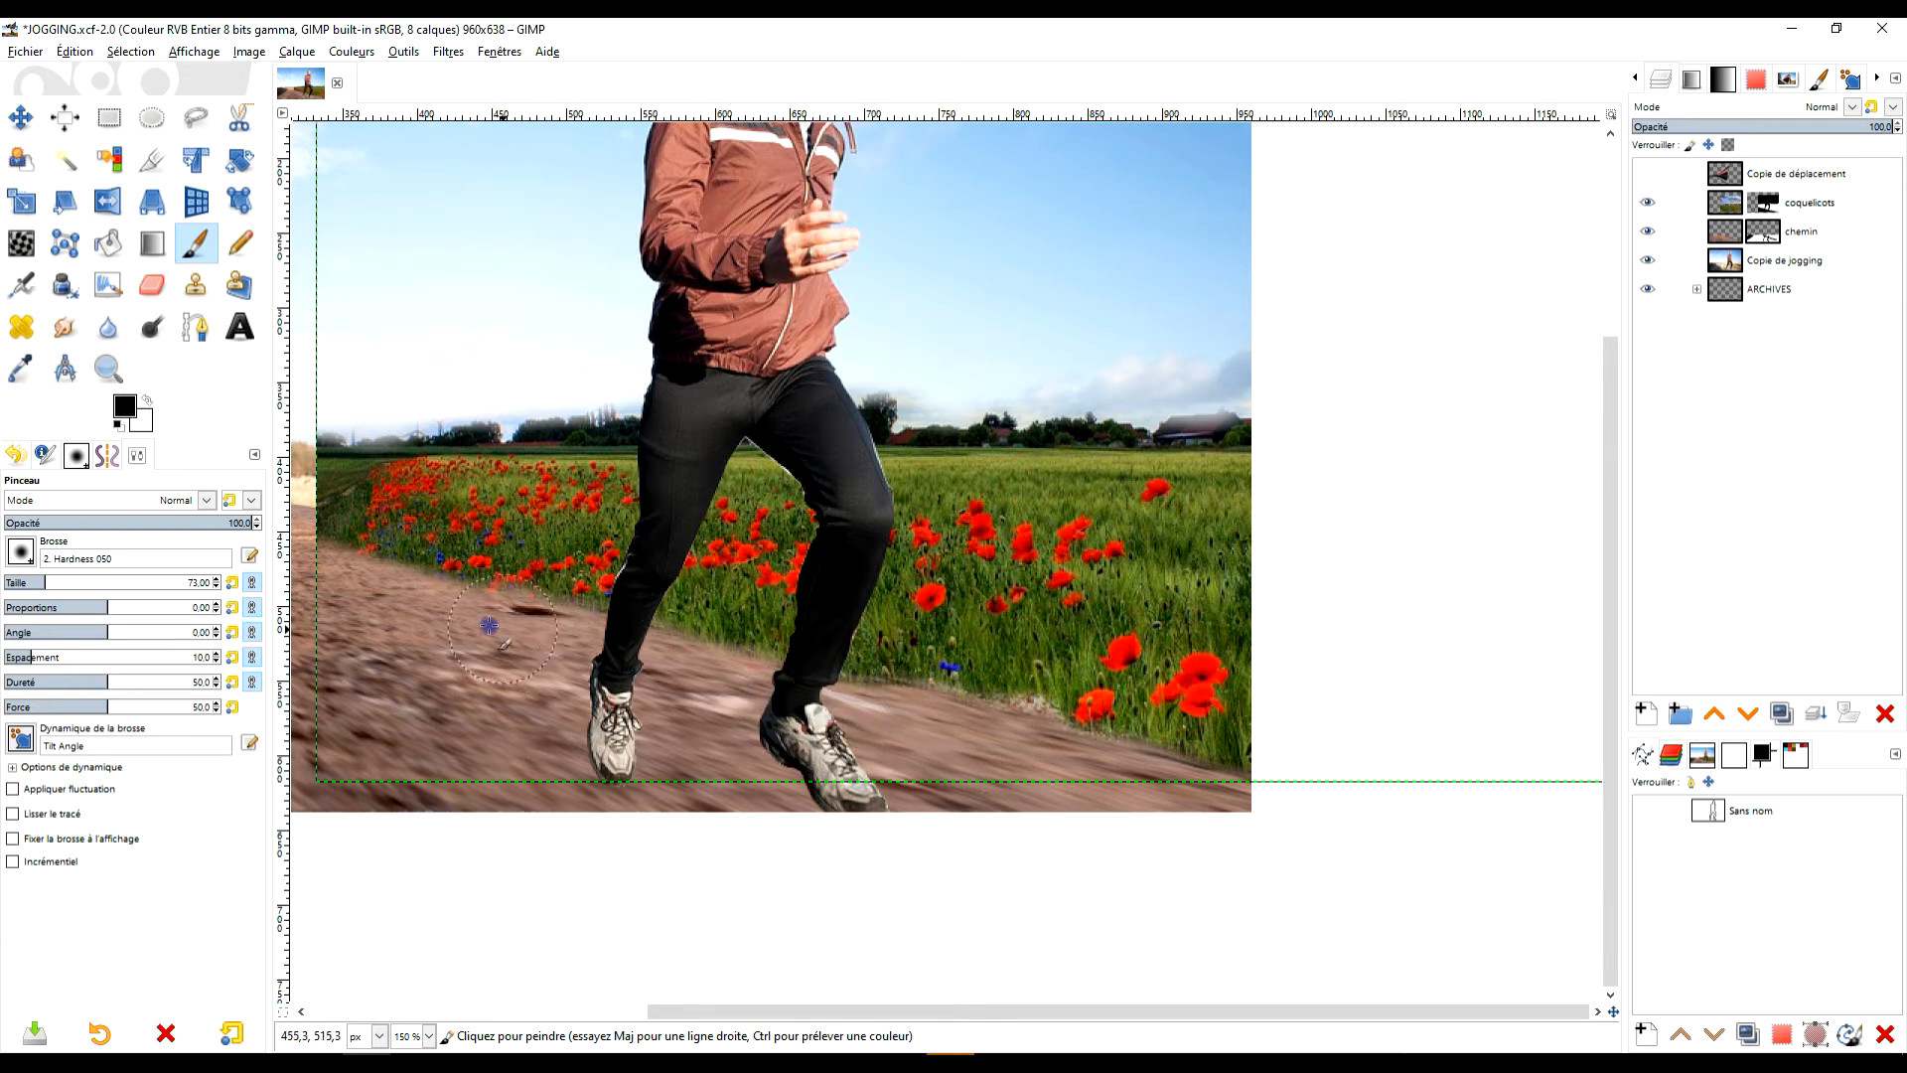
{"action": "left_click_drag", "start_coordinate": [488, 625], "coordinate": [347, 586]}
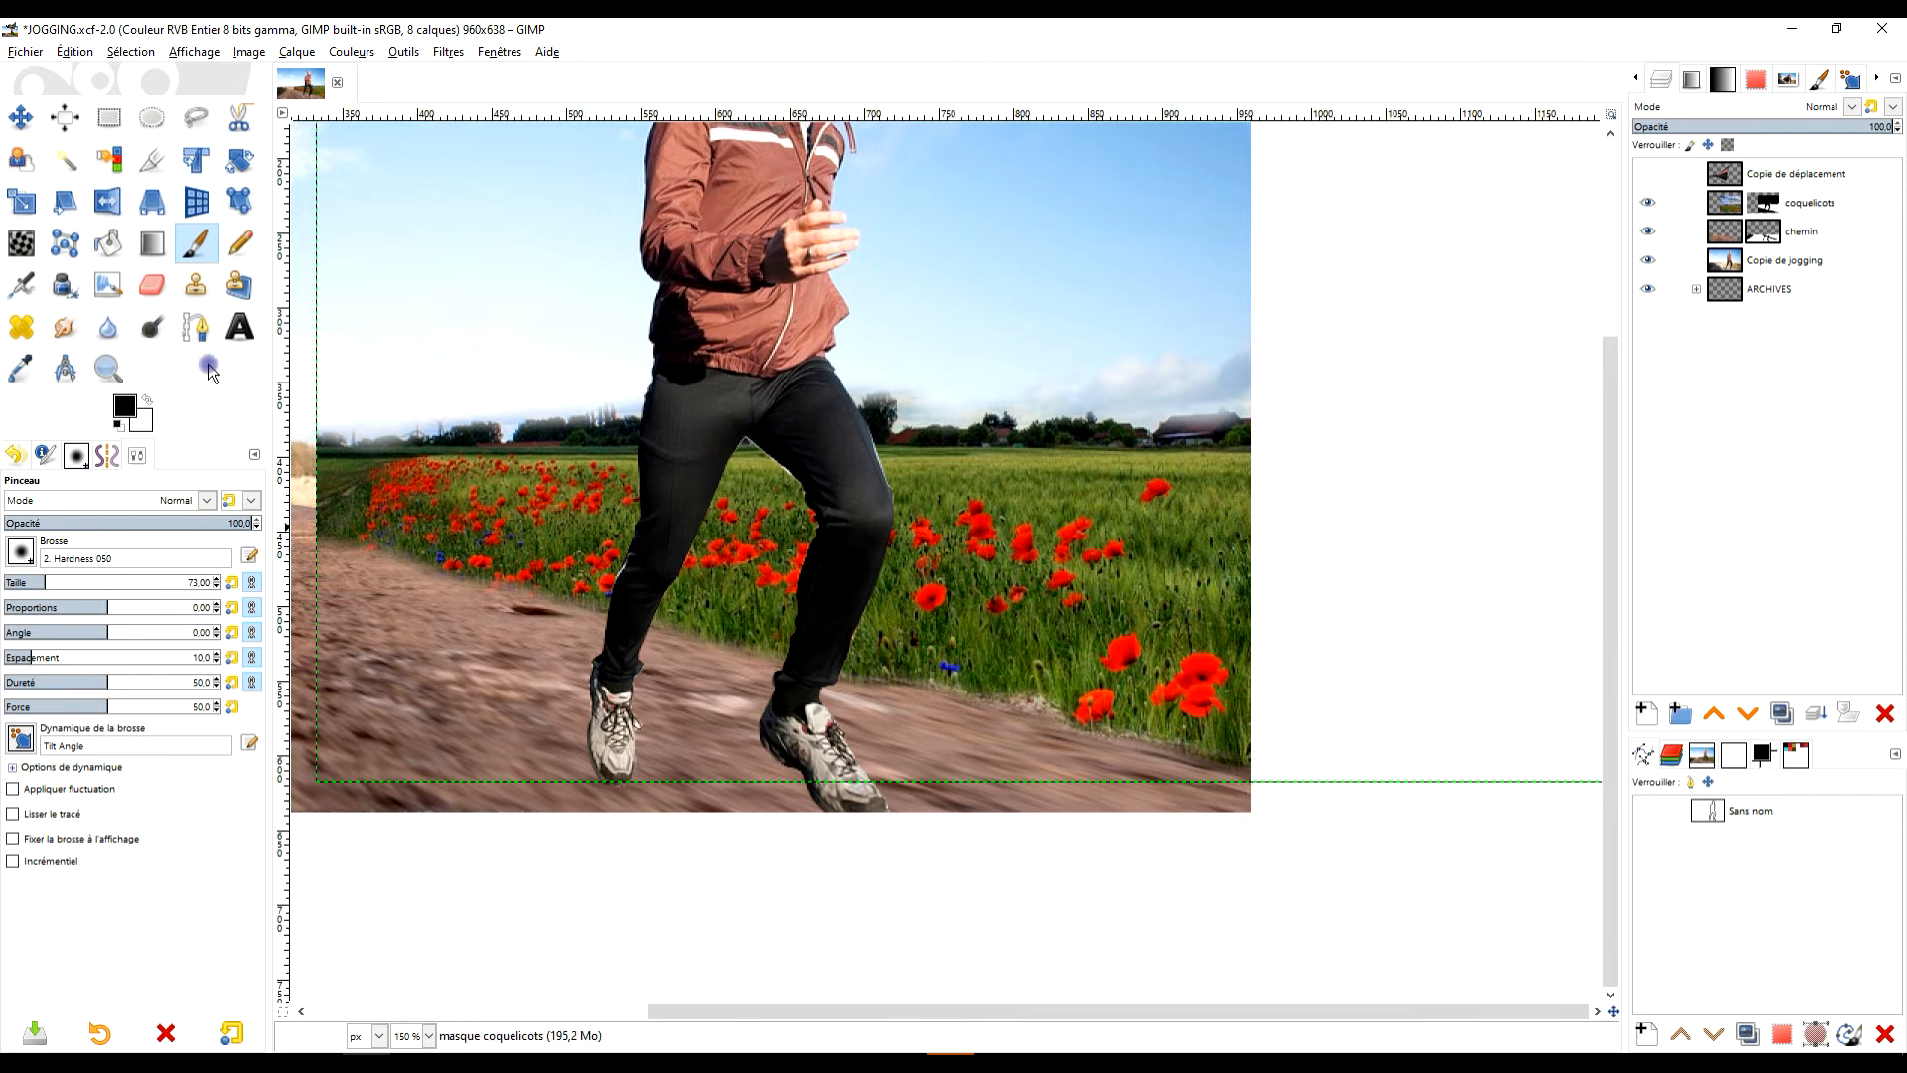
- Paint white on the coquelicots mask to bring back the poppy at the path edge, and return the foreground color to black
{"action": "left_click", "coordinate": [150, 398]}
{"action": "left_click_drag", "start_coordinate": [1045, 679], "coordinate": [1030, 700]}
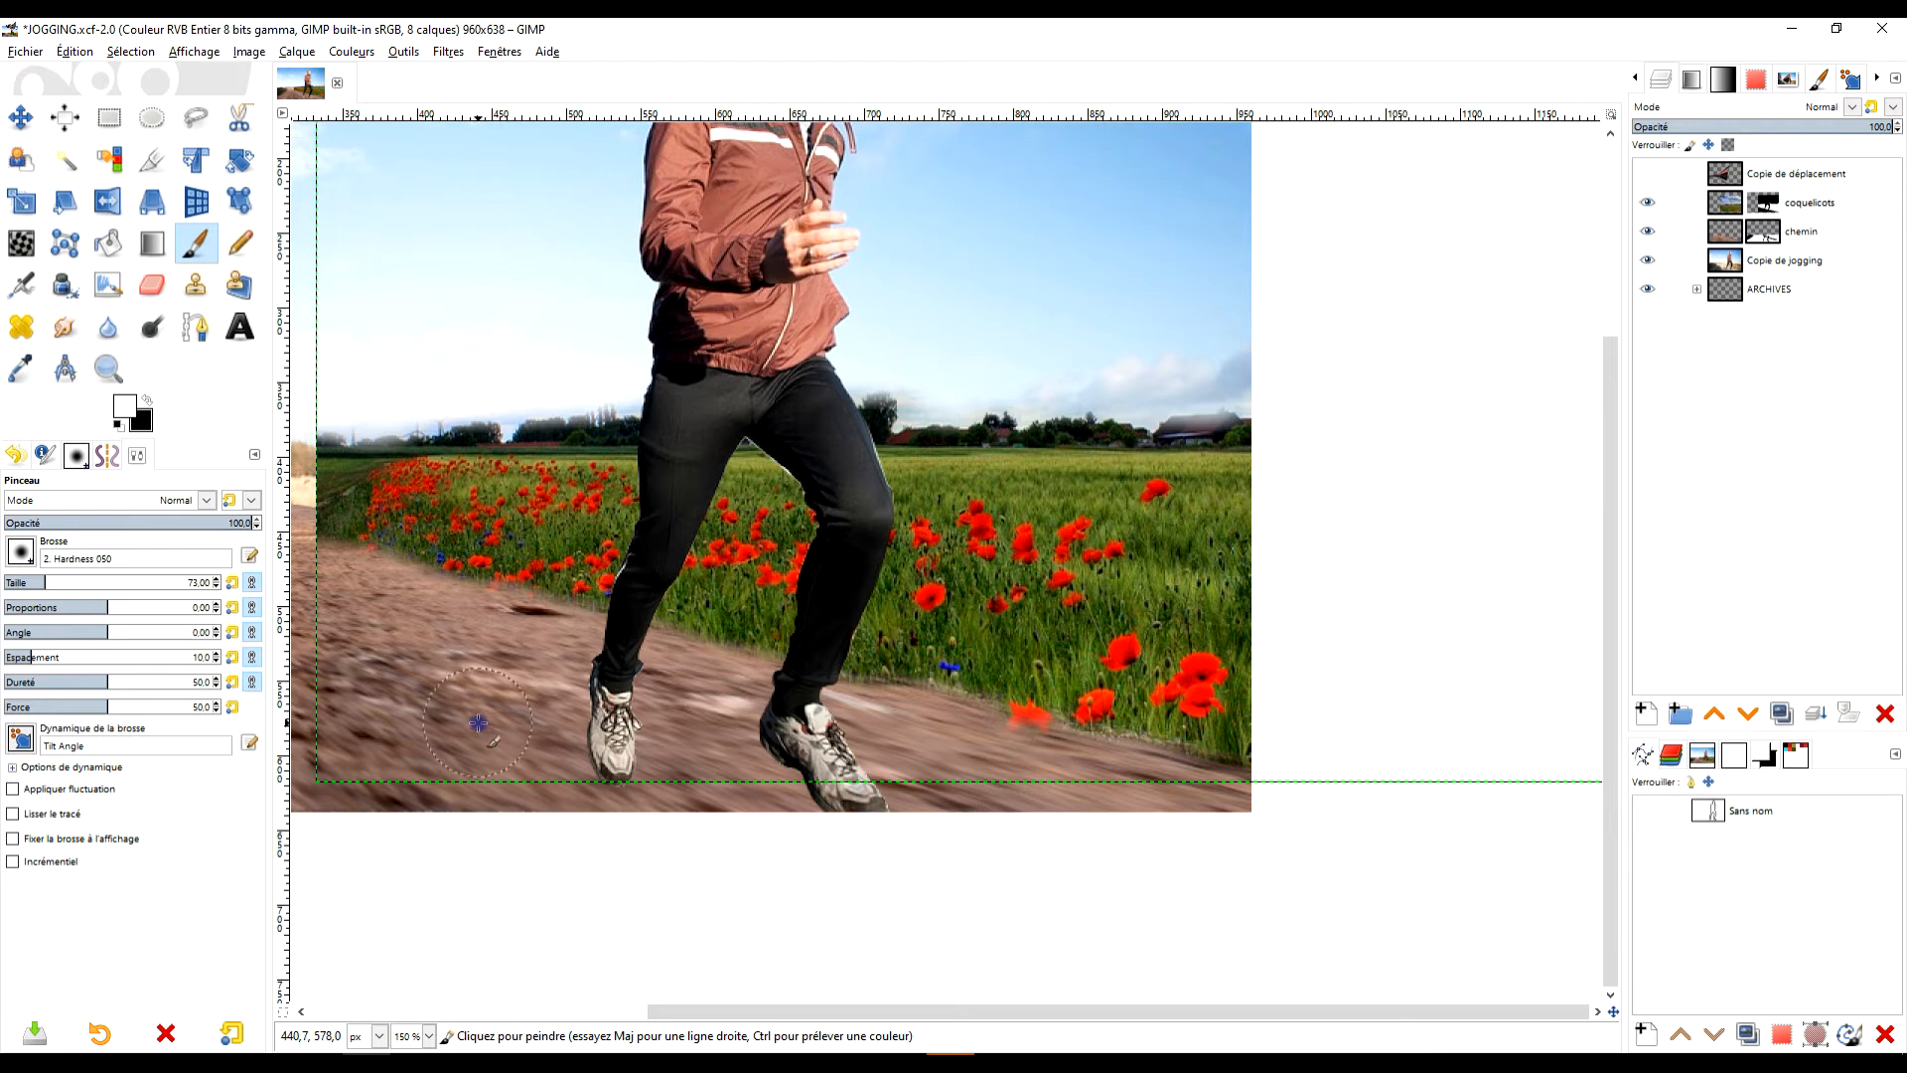
{"action": "left_click", "coordinate": [143, 402]}
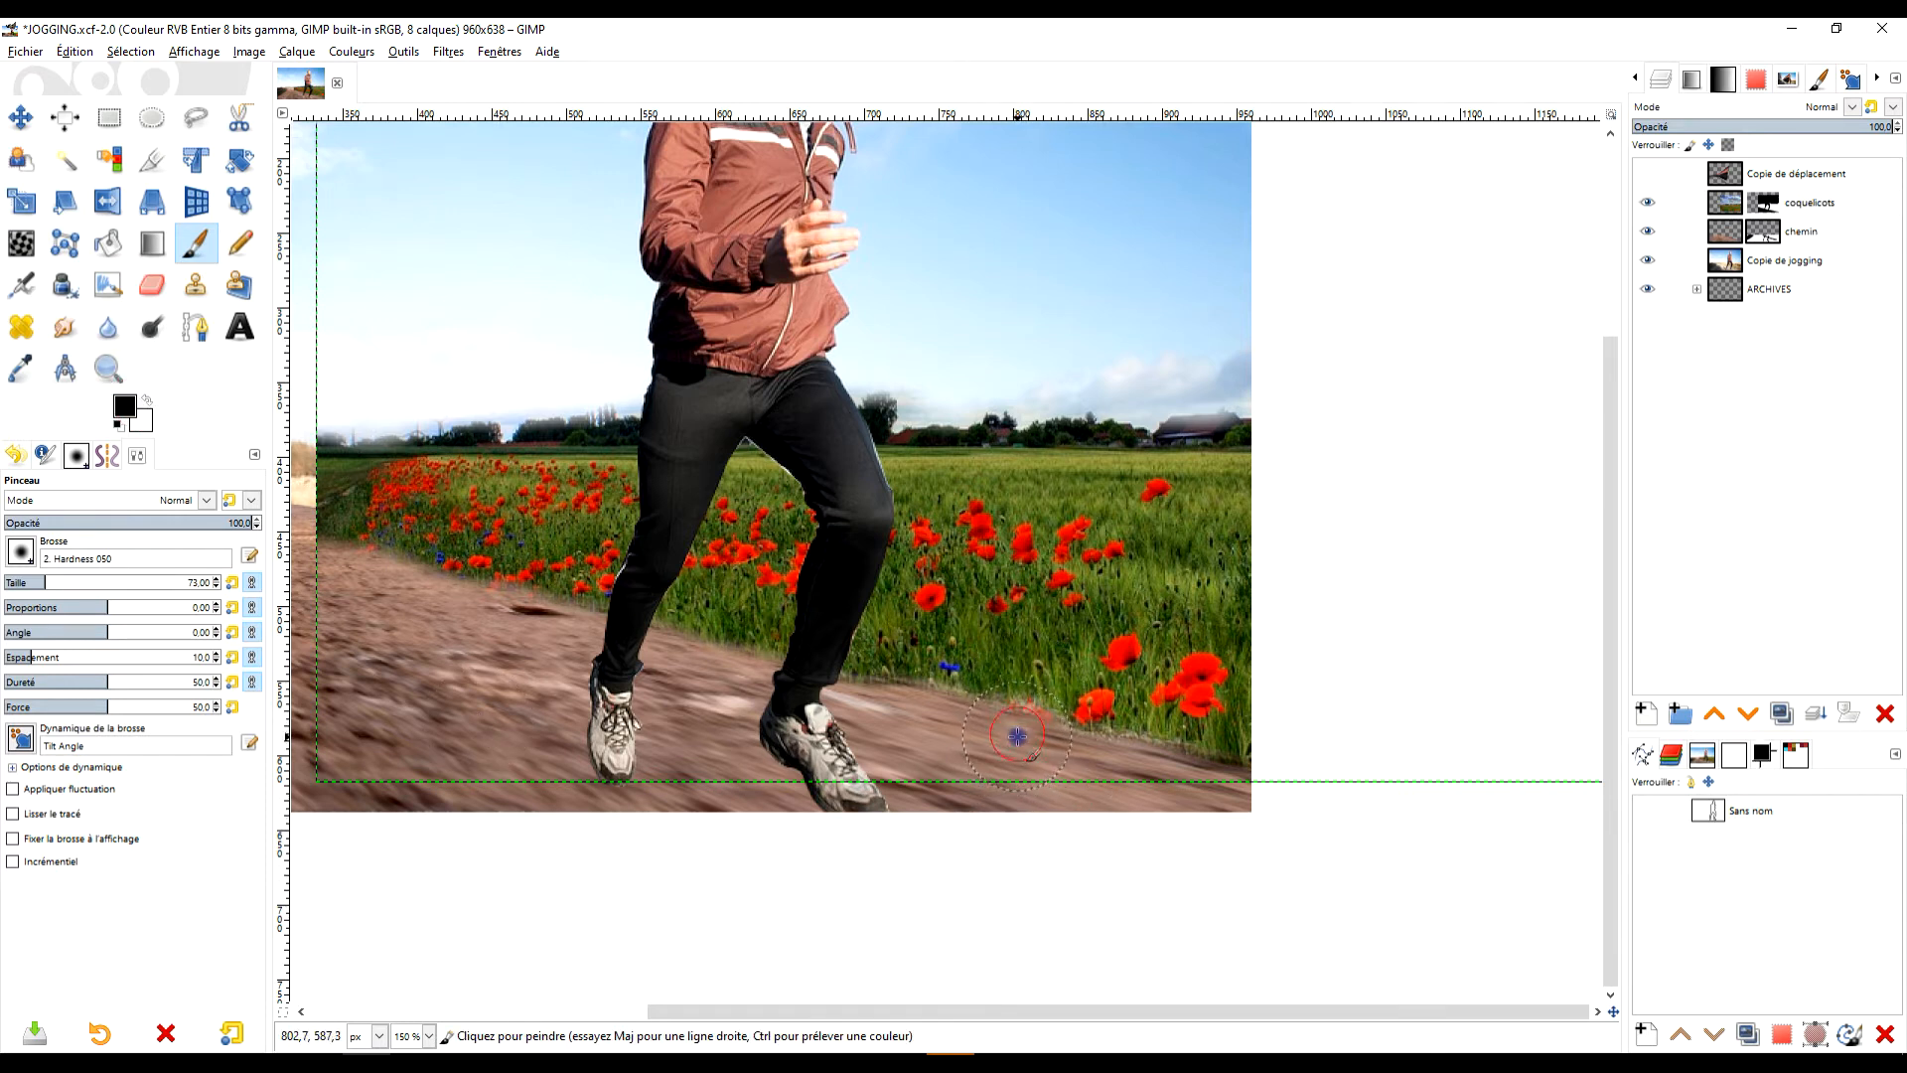
{"action": "scroll", "coordinate": [1023, 740], "scroll_direction": "up", "scroll_amount": 3, "text": "ctrl"}
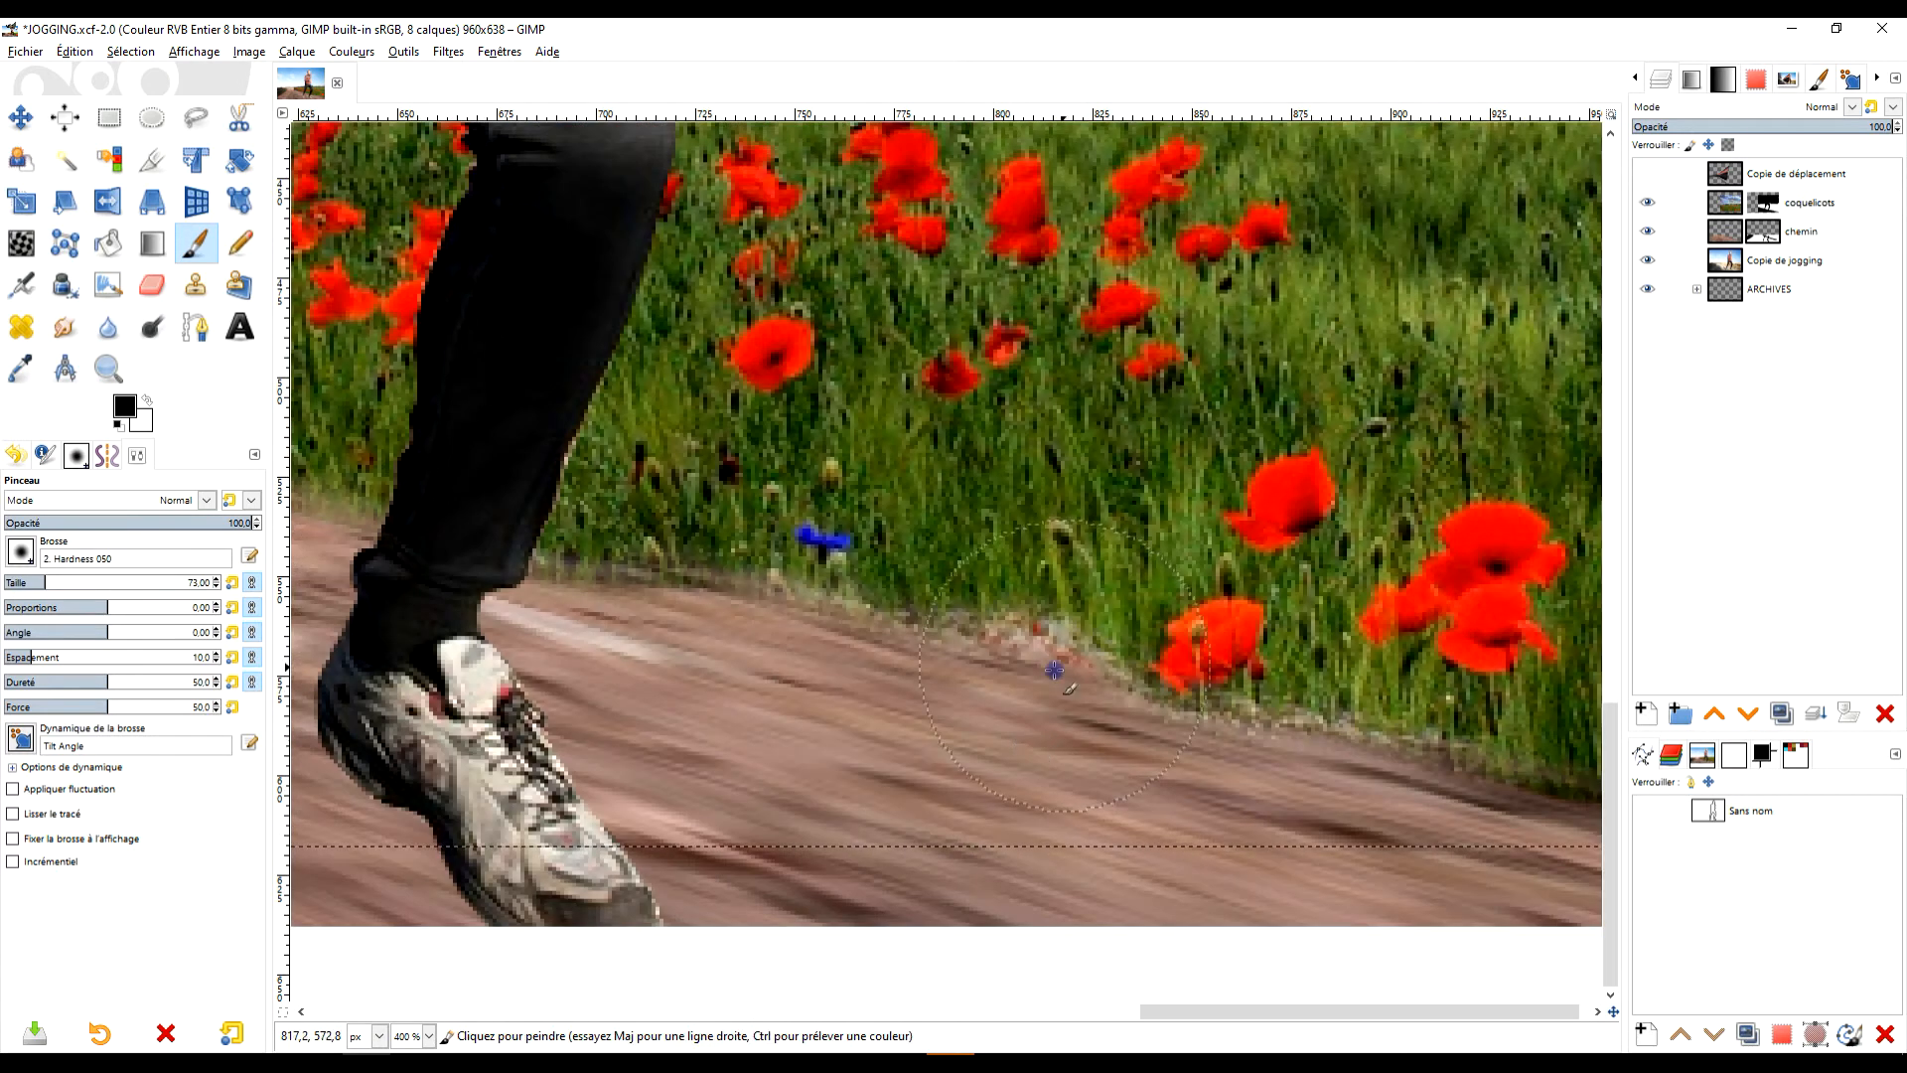
{"action": "scroll", "coordinate": [1086, 779], "scroll_direction": "down", "scroll_amount": 4, "text": "ctrl"}
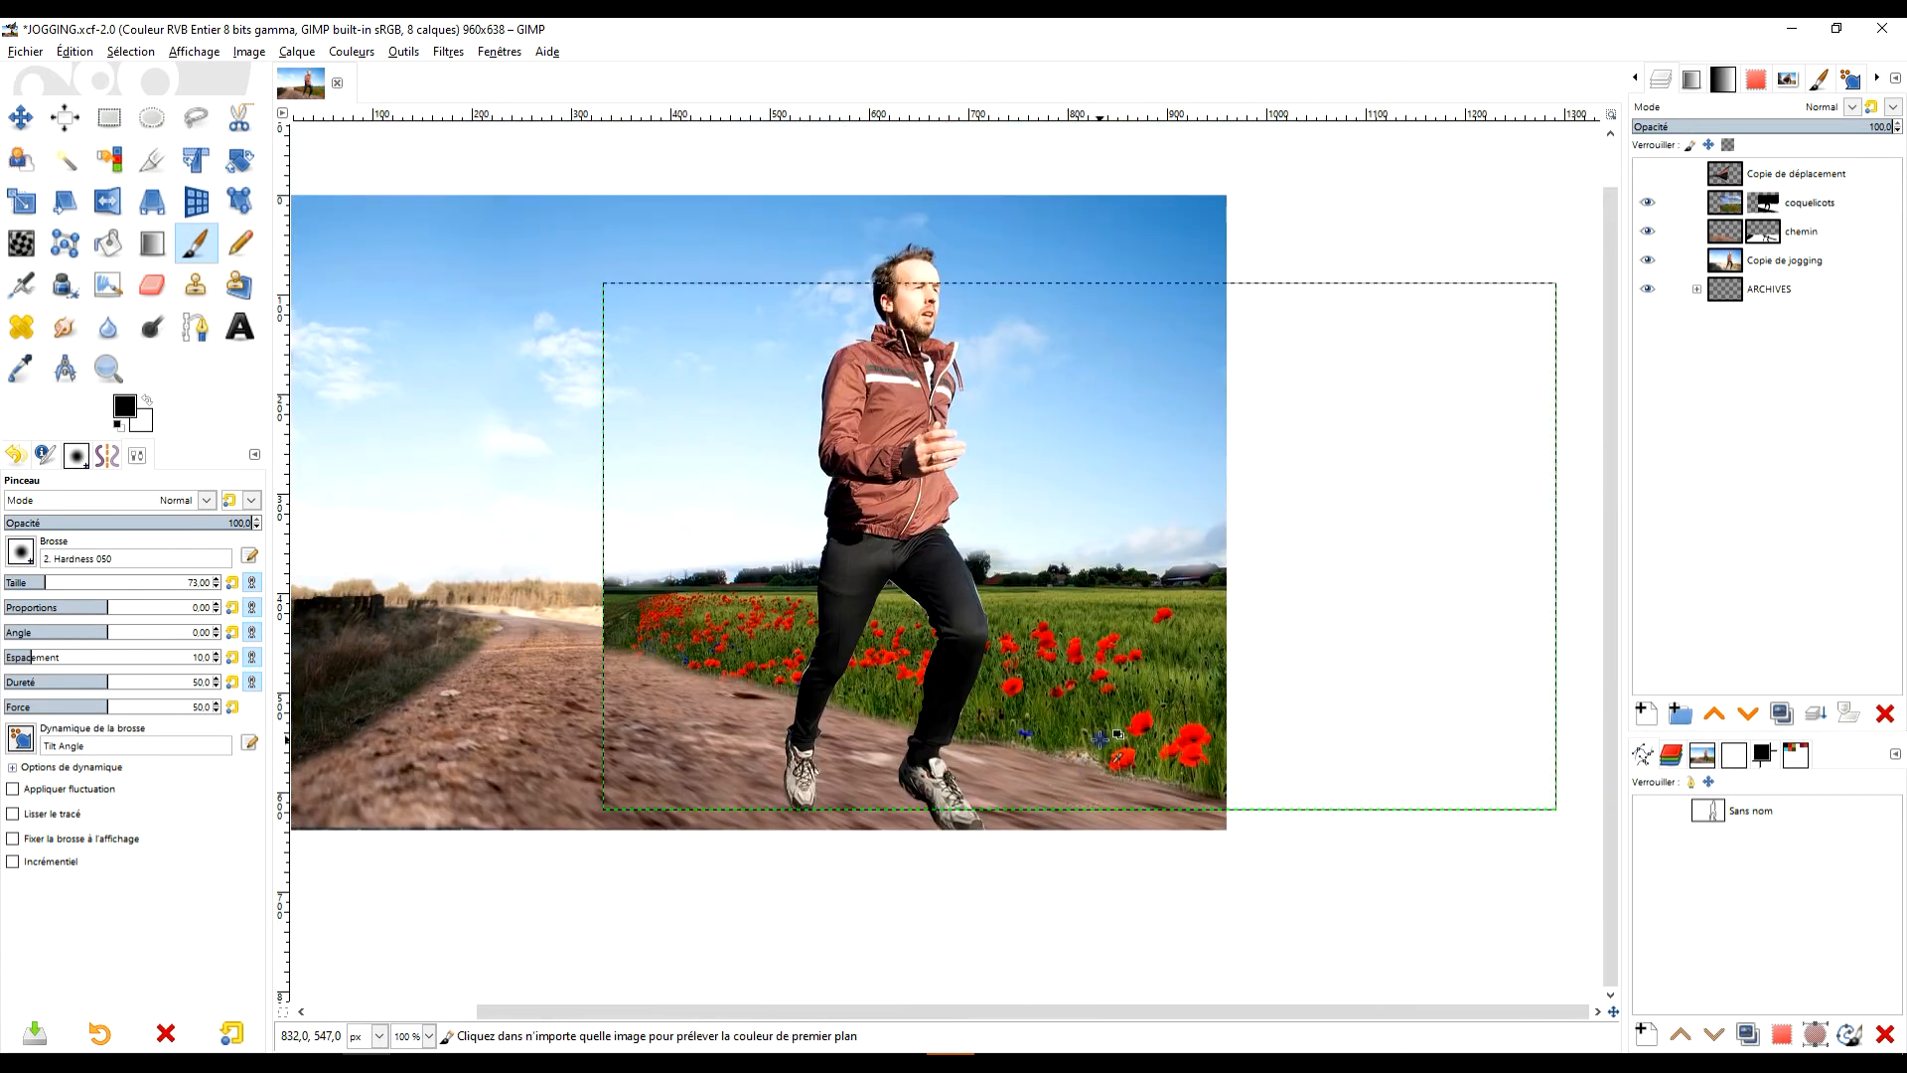
{"action": "scroll", "coordinate": [1014, 746], "scroll_direction": "up", "scroll_amount": 5, "text": "ctrl"}
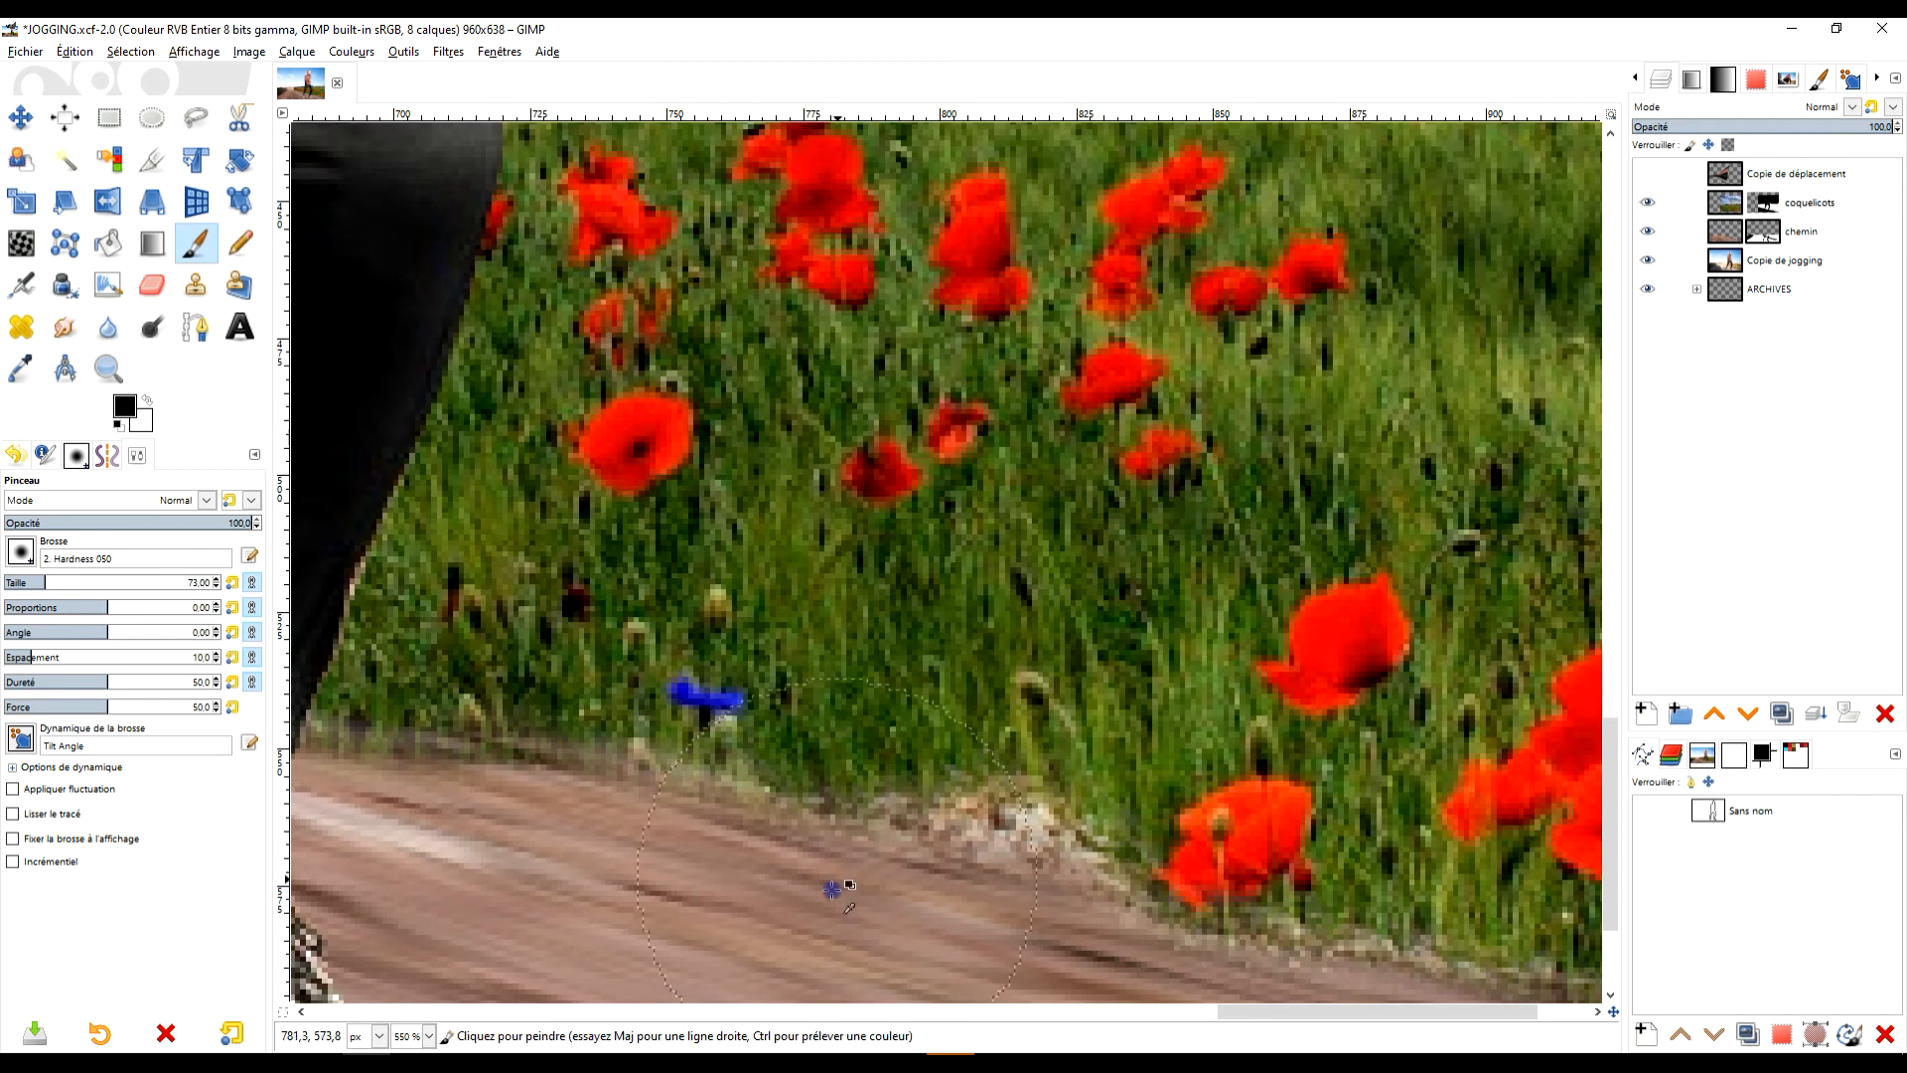
{"action": "scroll", "coordinate": [831, 889], "scroll_direction": "down", "scroll_amount": 5, "text": "ctrl"}
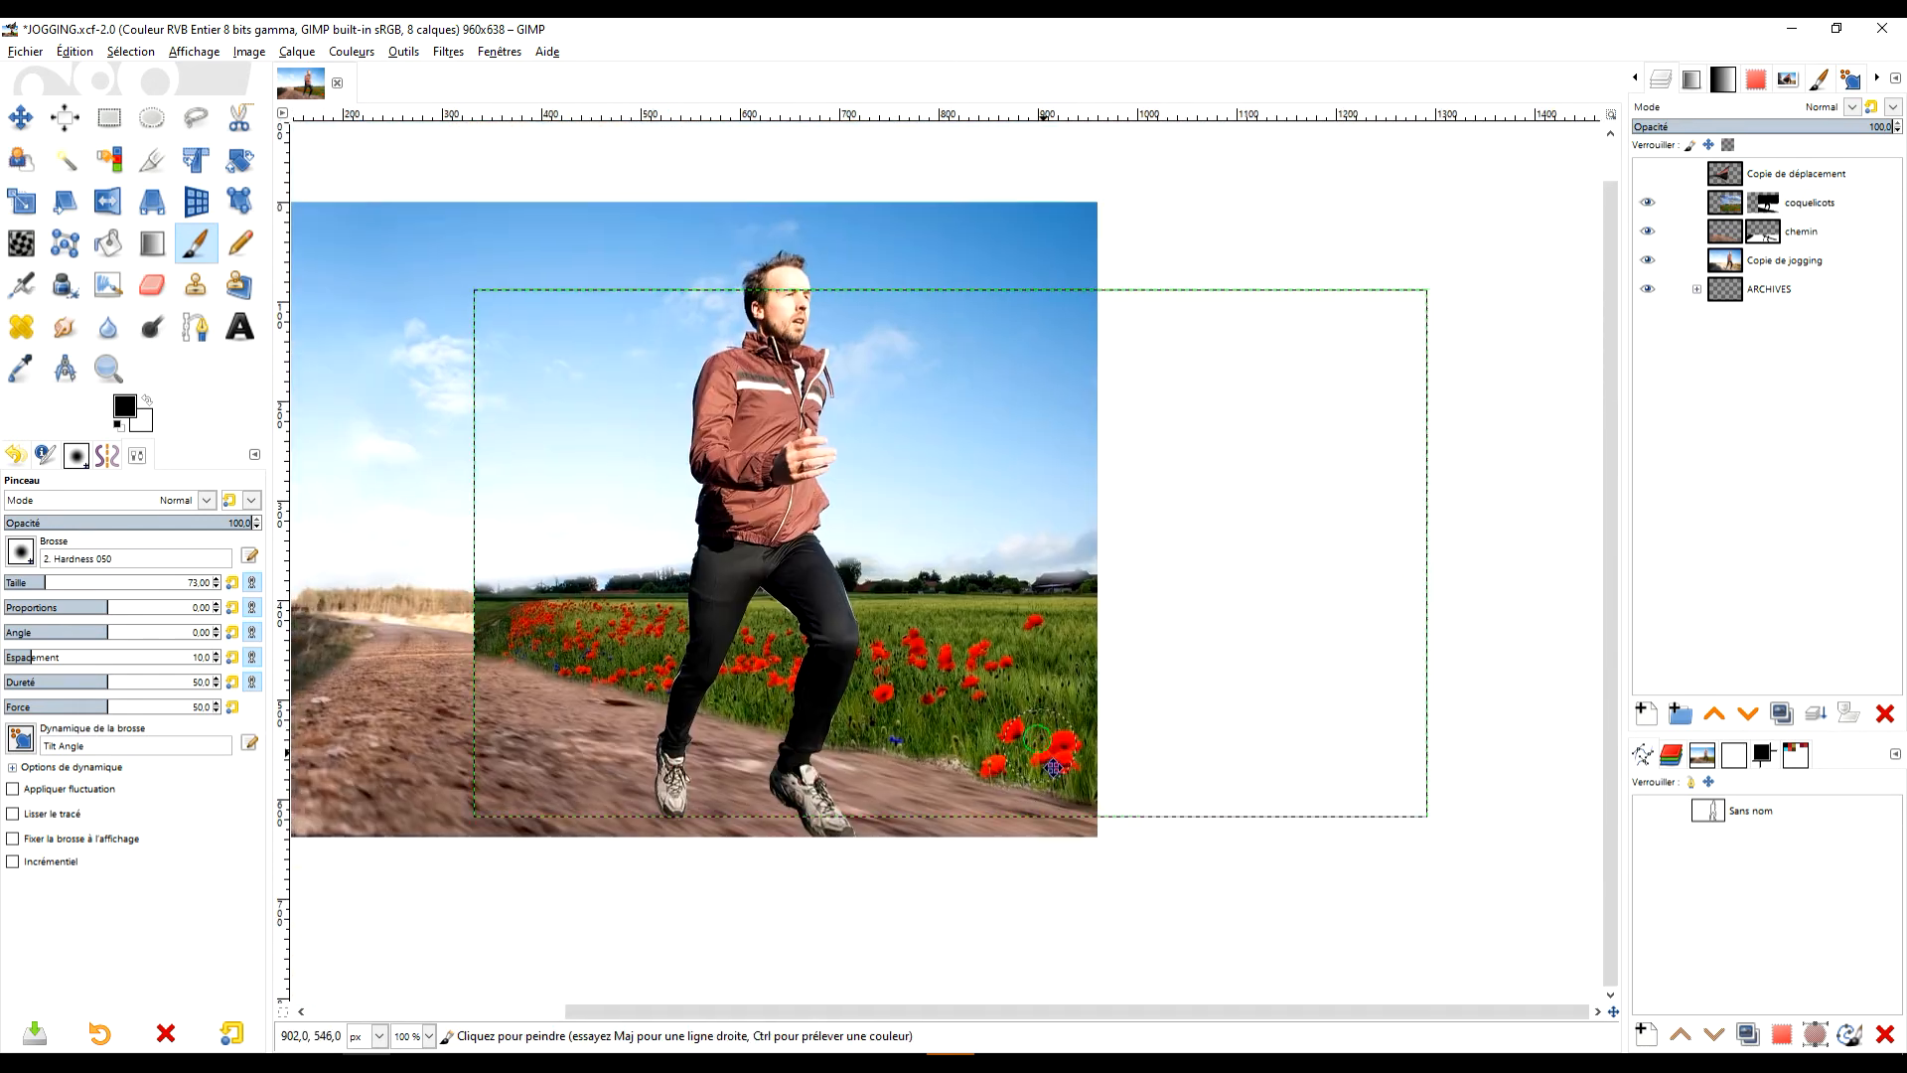
- Set the brush size to 27 and paint white on the coquelicots mask to restore the house roof and trees on the horizon
{"action": "scroll", "coordinate": [1054, 767], "scroll_direction": "up", "scroll_amount": 5, "text": "ctrl"}
{"action": "scroll", "coordinate": [1100, 595], "scroll_direction": "up", "scroll_amount": 2}
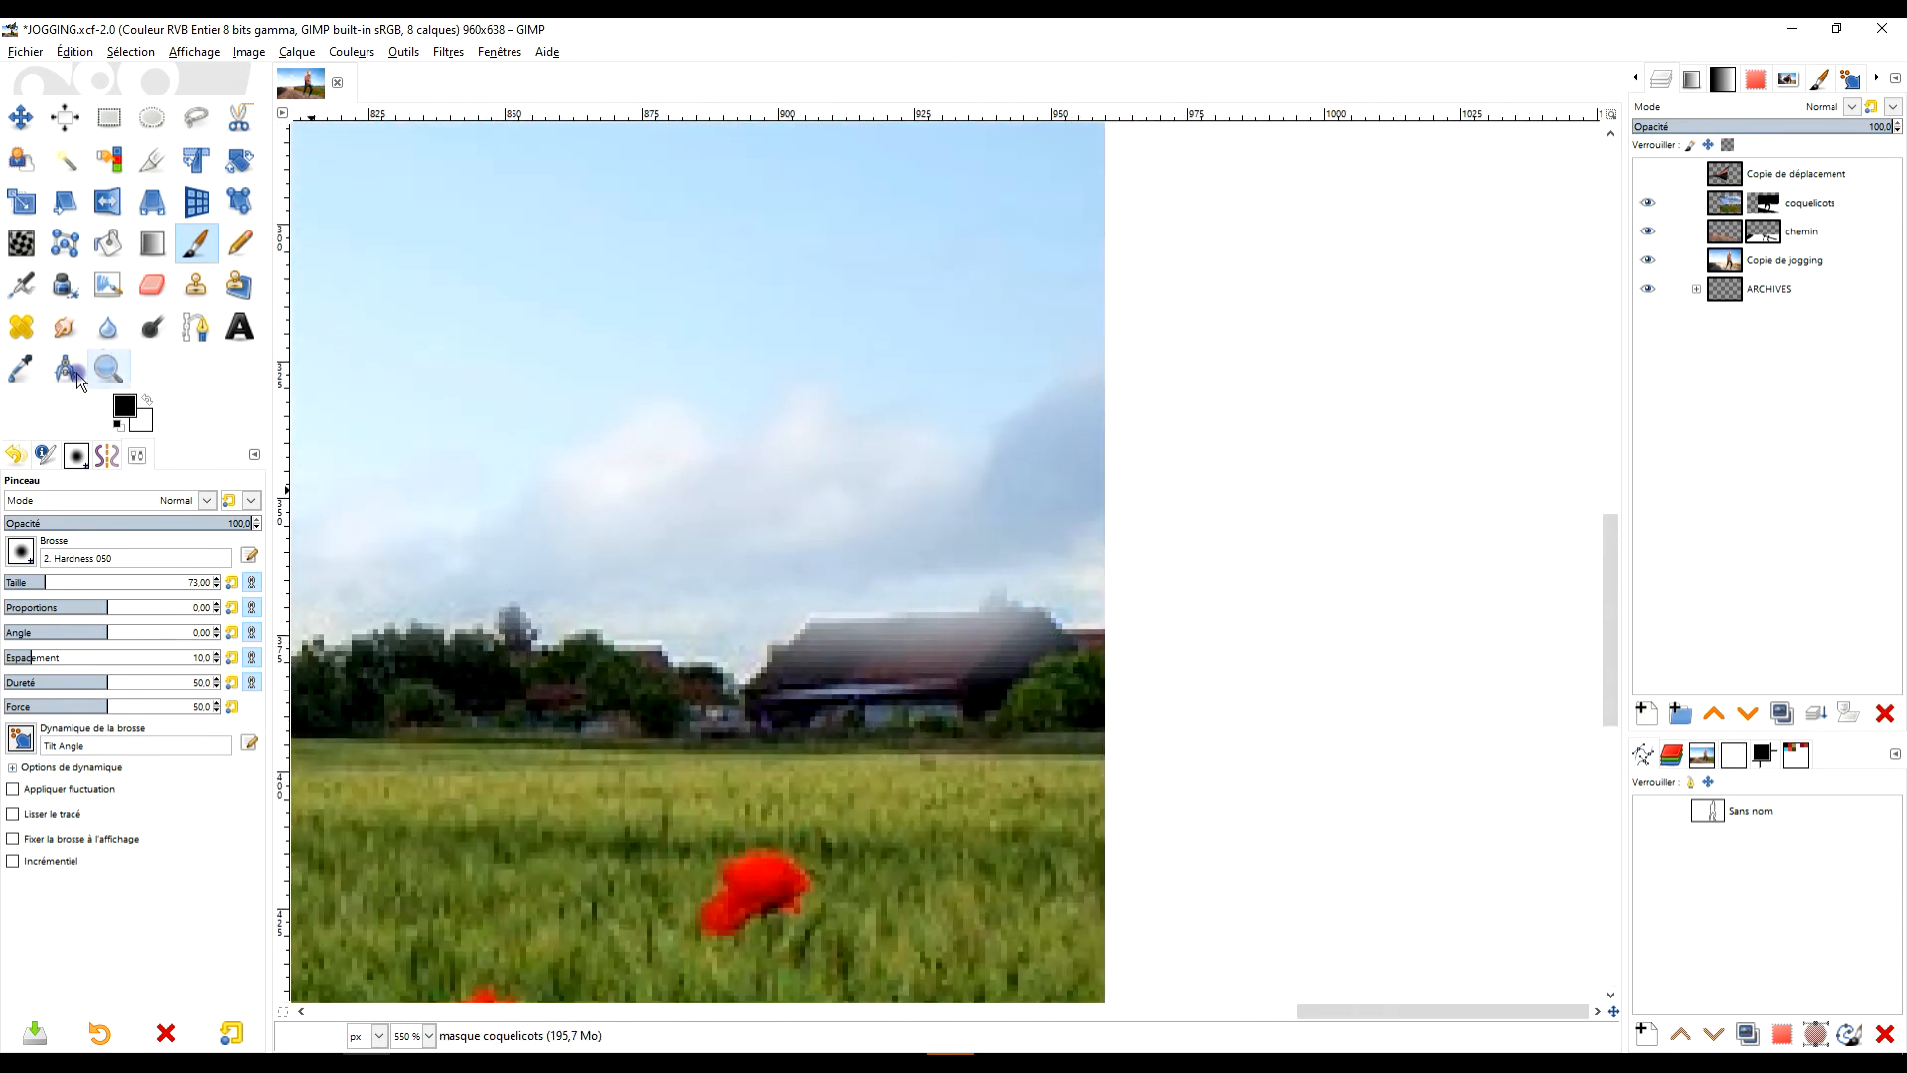
{"action": "left_click", "coordinate": [146, 403]}
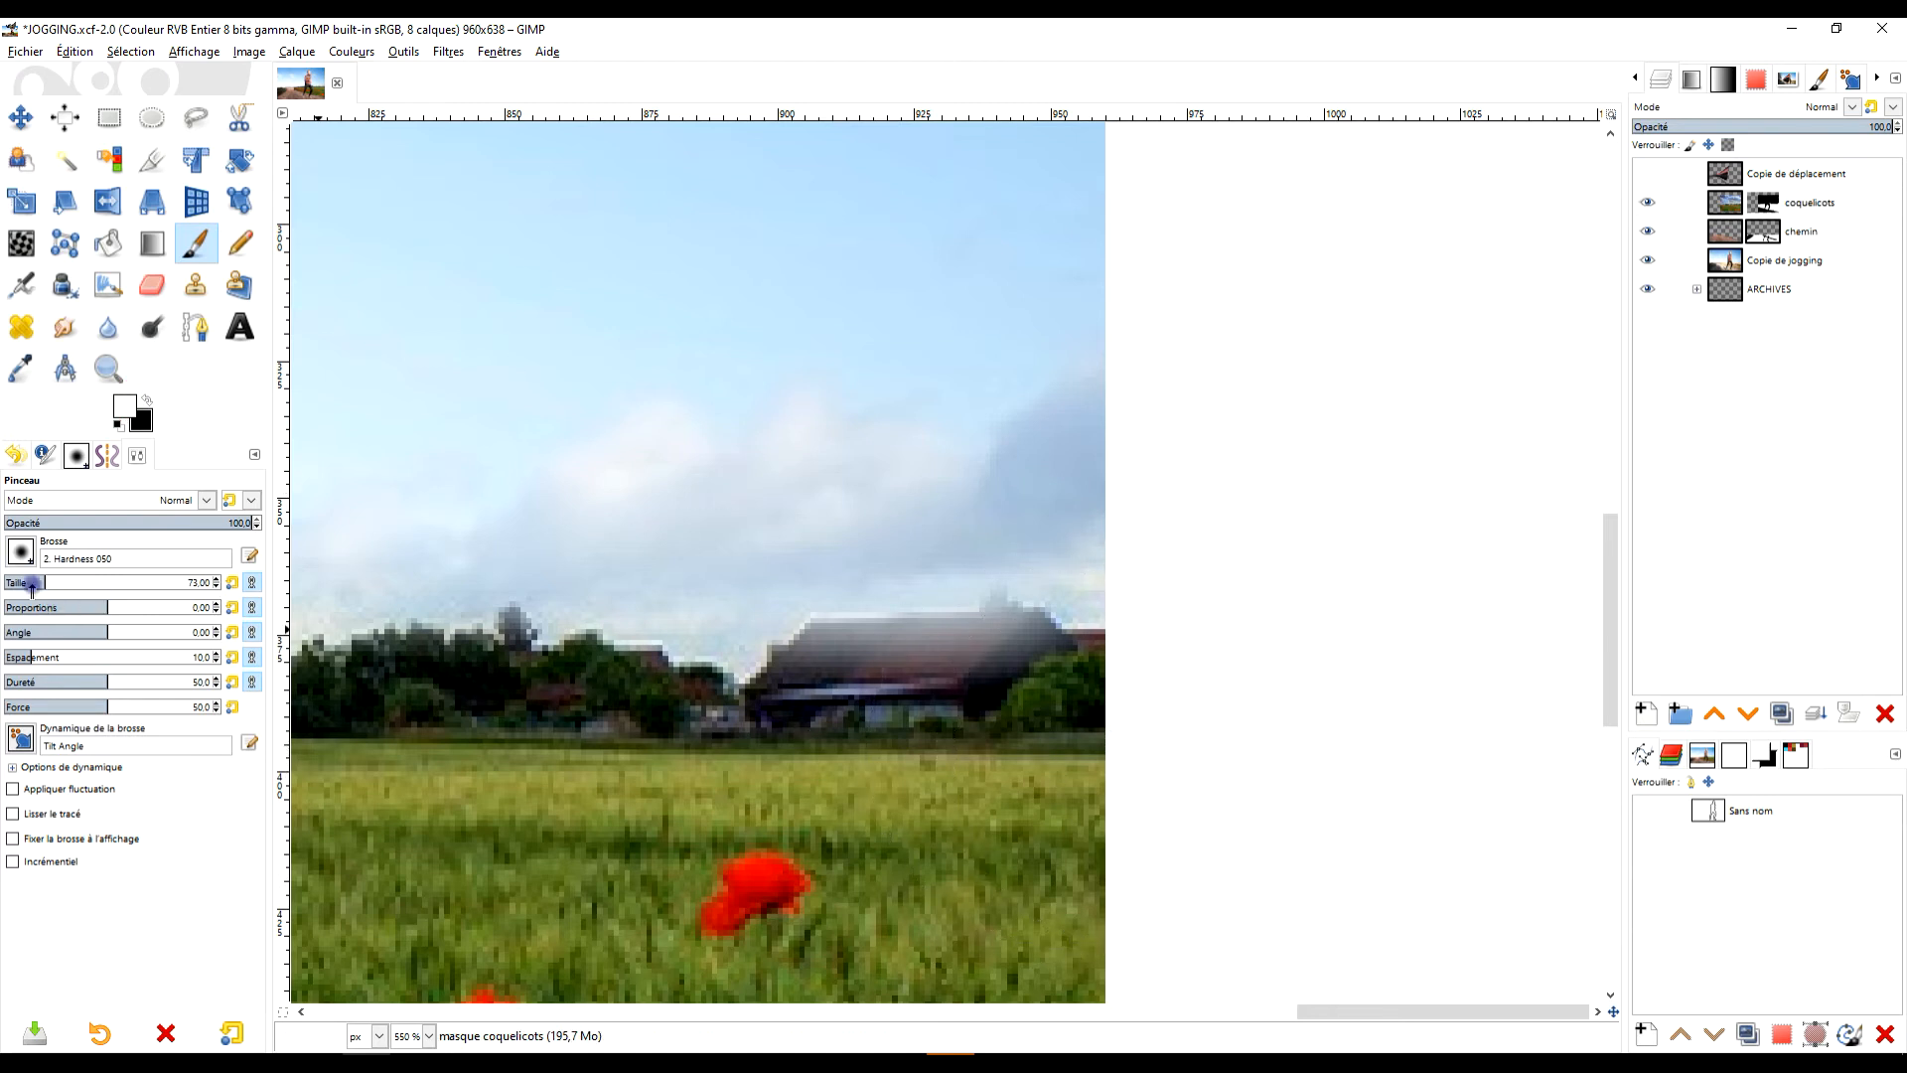
{"action": "mouse_move", "coordinate": [864, 695]}
{"action": "left_mouse_down"}
{"action": "mouse_move", "coordinate": [978, 630]}
{"action": "mouse_move", "coordinate": [999, 662]}
{"action": "mouse_move", "coordinate": [860, 661]}
{"action": "mouse_move", "coordinate": [833, 679]}
{"action": "left_mouse_up"}
{"action": "mouse_move", "coordinate": [1018, 671]}
{"action": "left_mouse_down"}
{"action": "mouse_move", "coordinate": [994, 604]}
{"action": "mouse_move", "coordinate": [1076, 682]}
{"action": "mouse_move", "coordinate": [899, 694]}
{"action": "left_mouse_up"}
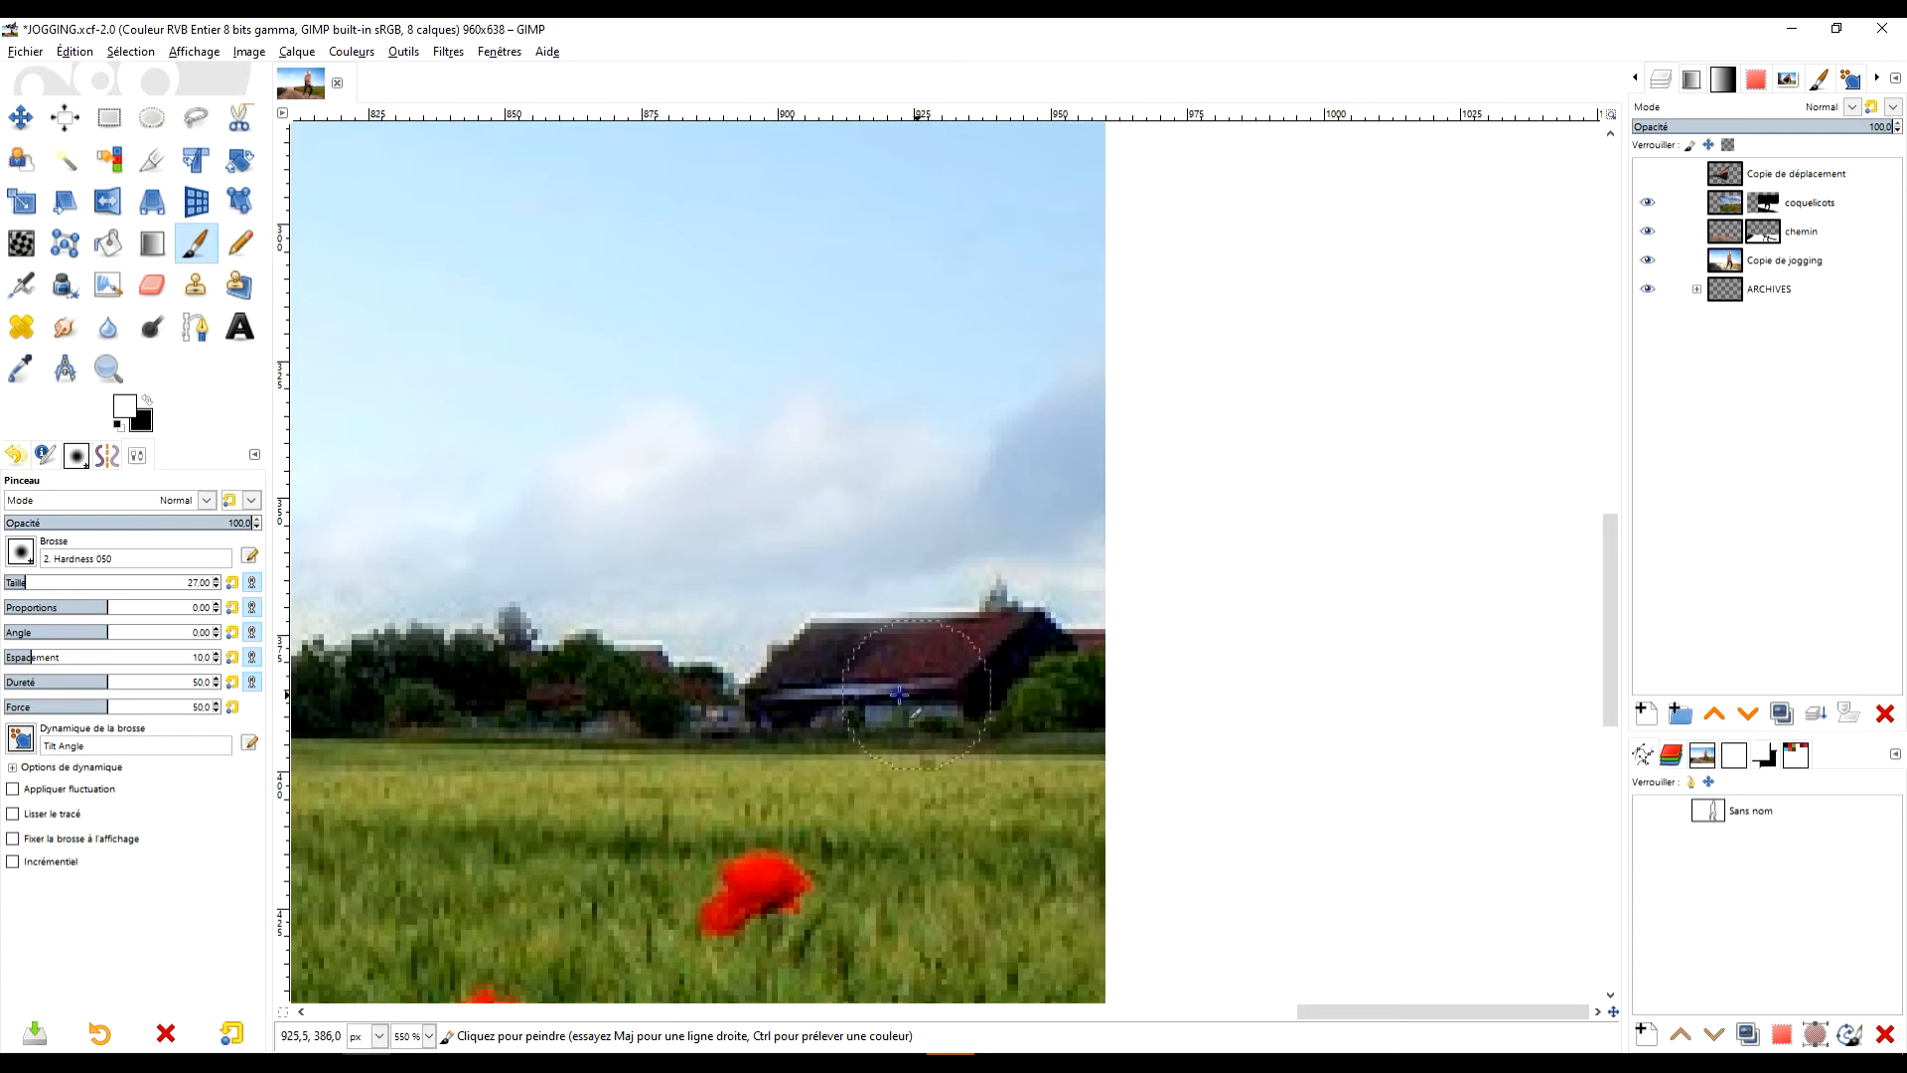
{"action": "left_click_drag", "start_coordinate": [477, 672], "coordinate": [403, 704]}
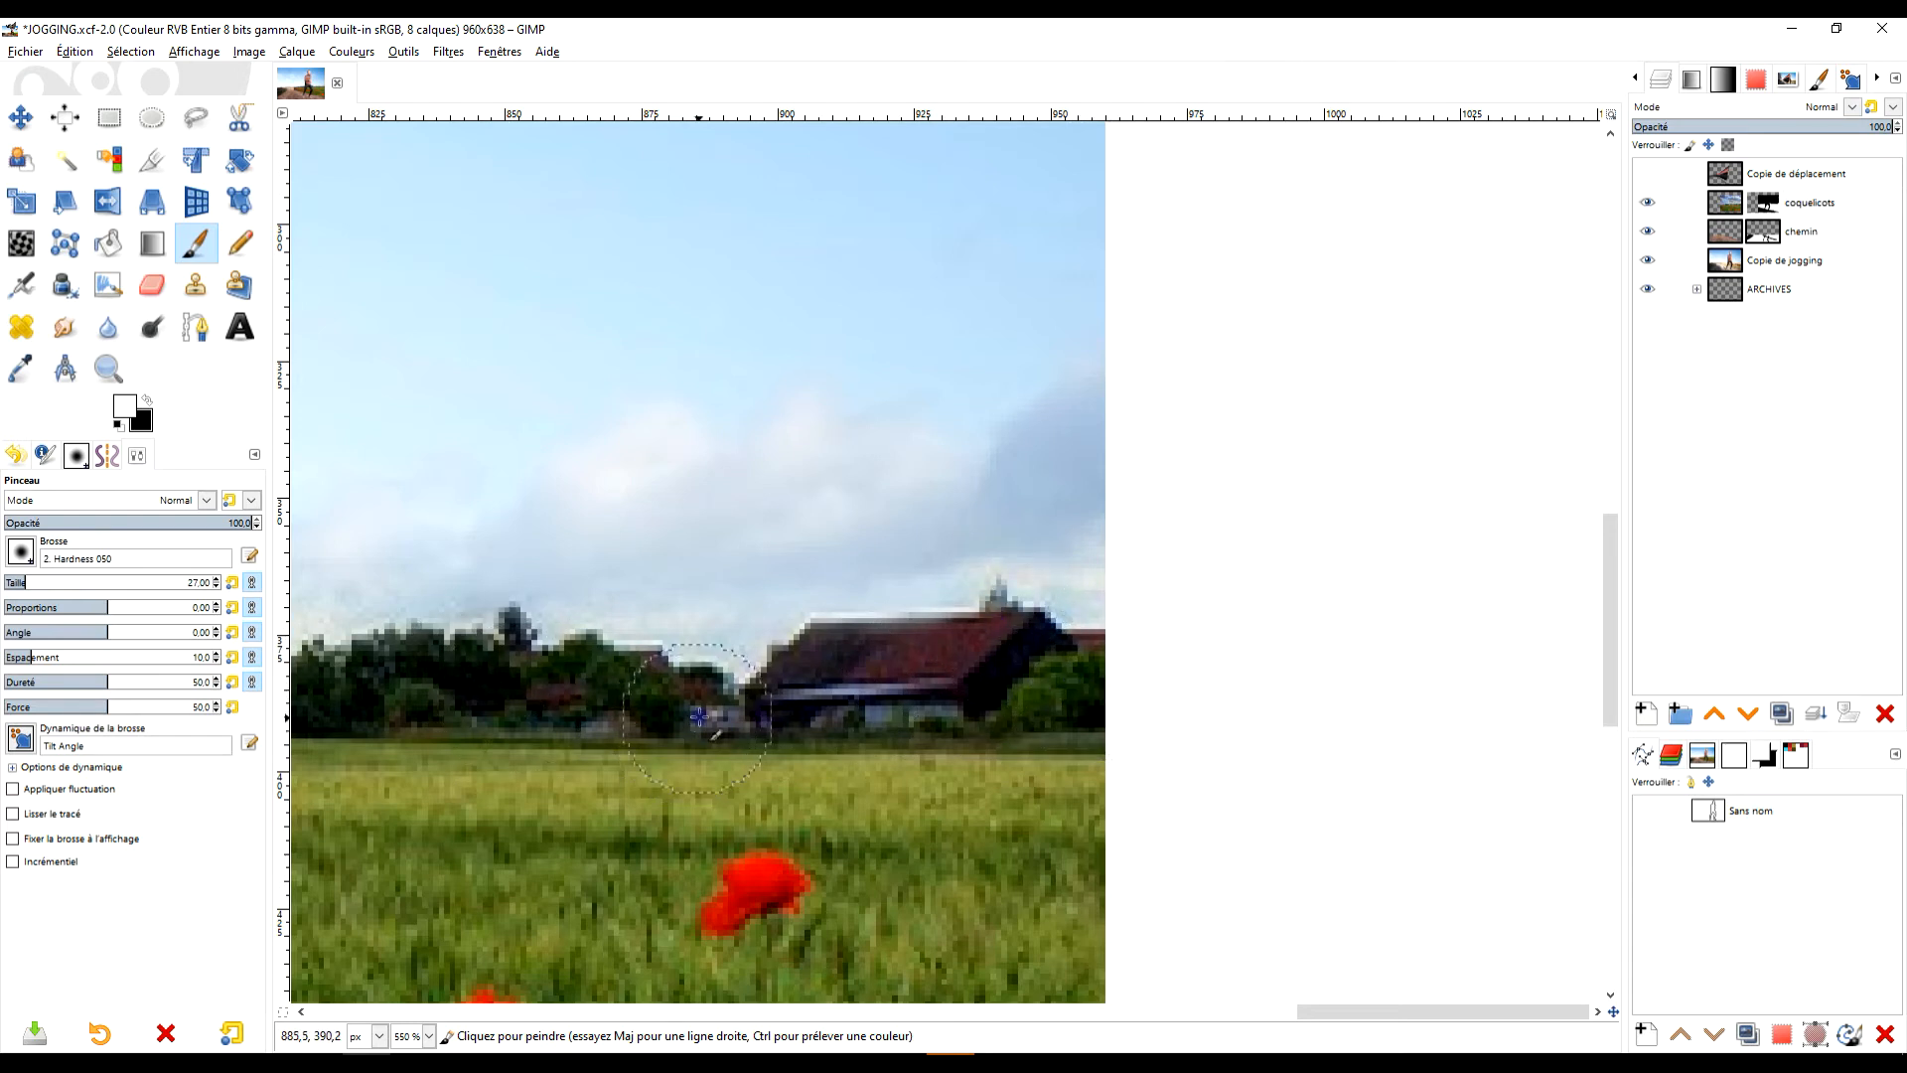
- Make the Copie de déplacement layer visible above the poppy field
{"action": "scroll", "coordinate": [699, 715], "scroll_direction": "down", "scroll_amount": 3}
{"action": "scroll", "coordinate": [875, 754], "scroll_direction": "down", "scroll_amount": 3}
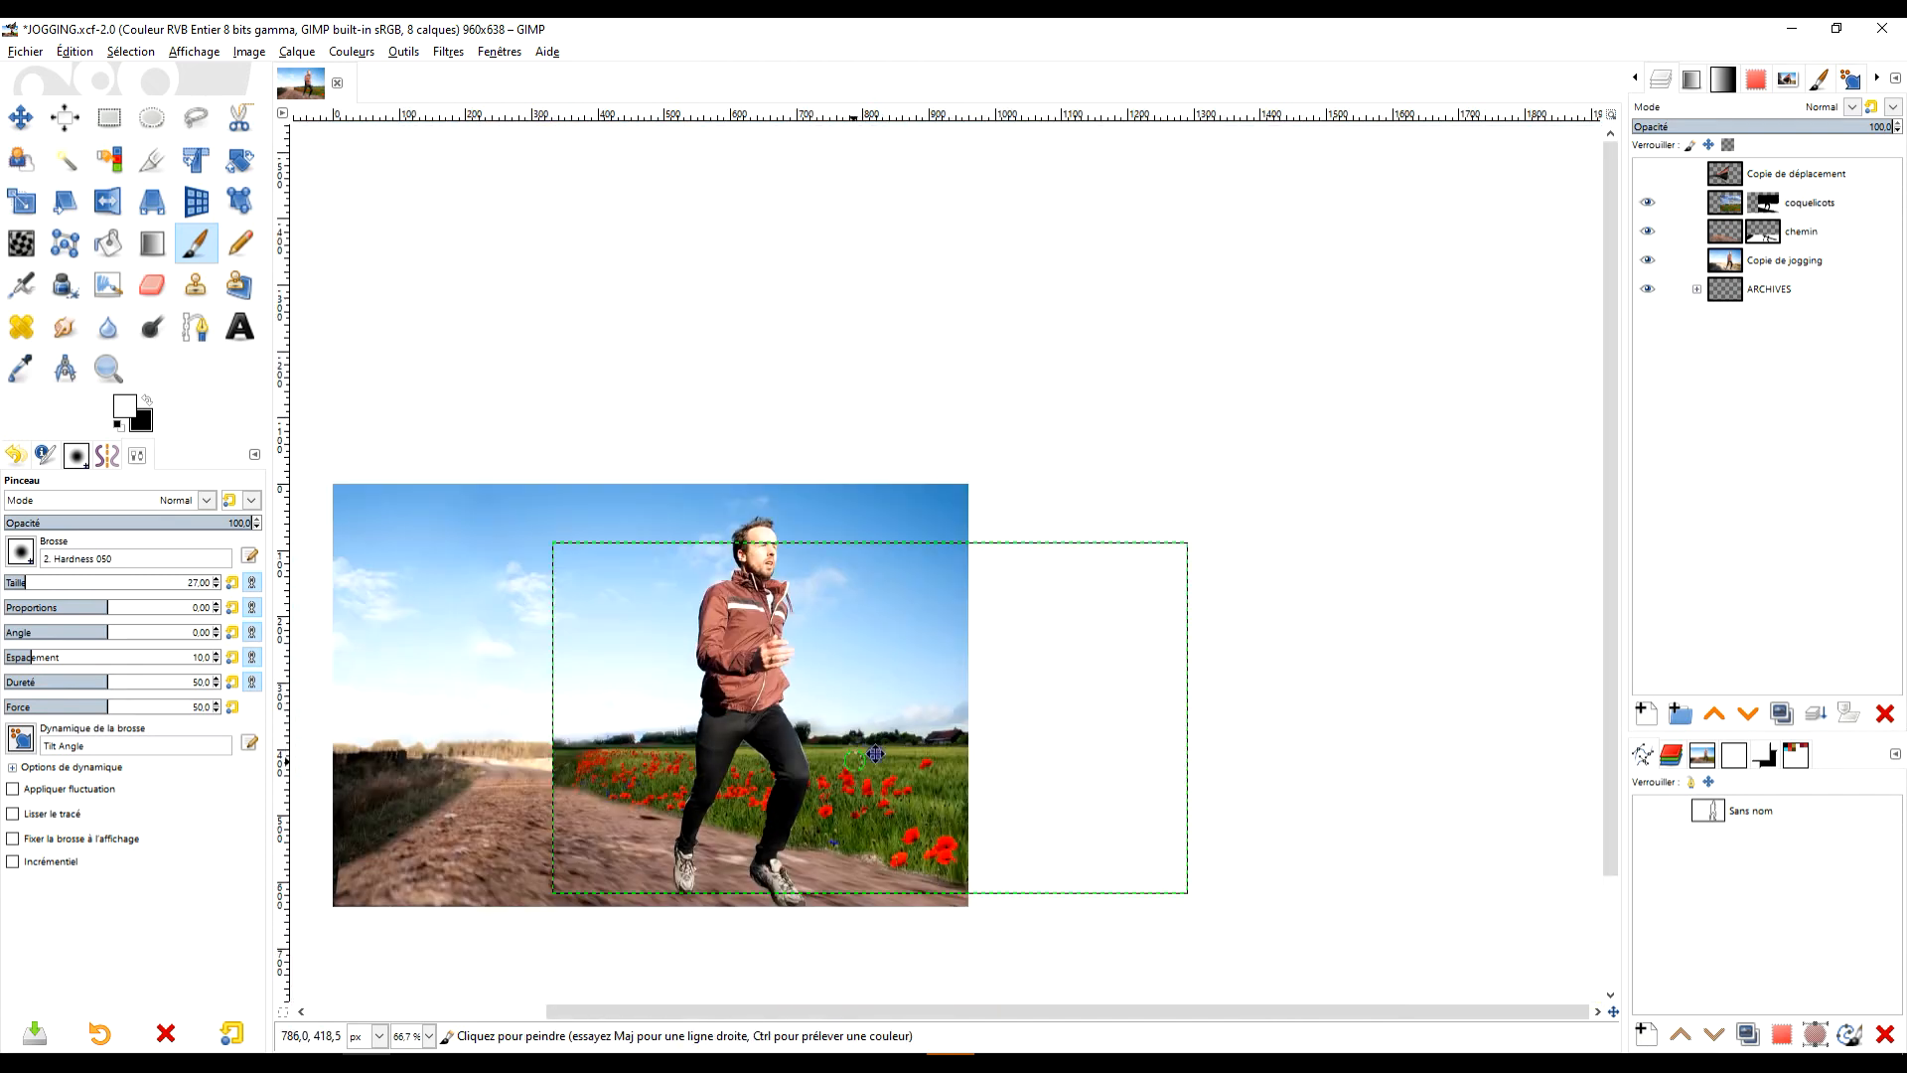
{"action": "left_click", "coordinate": [1649, 175]}
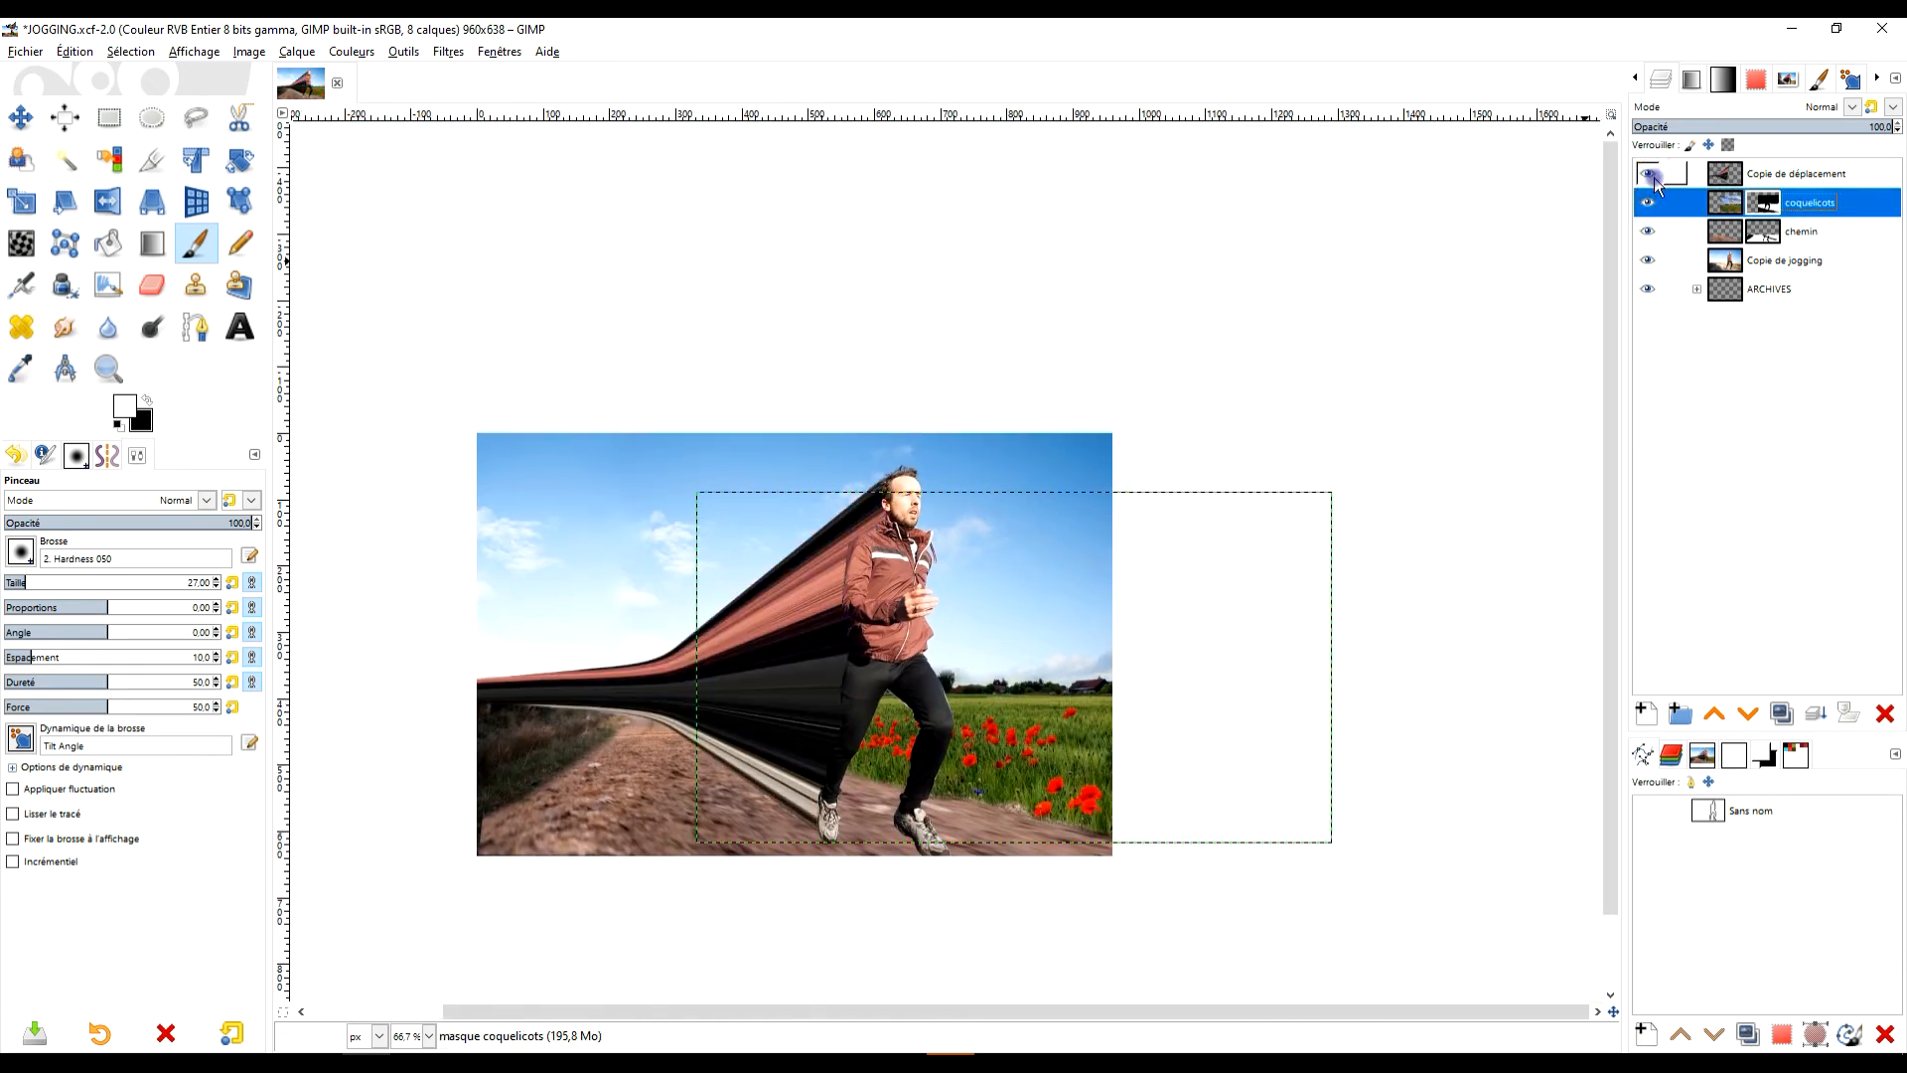
- Paint white on the coquelicots mask to restore the tree beside the runner's leg and the treetops along the horizon
{"action": "scroll", "coordinate": [969, 684], "scroll_direction": "up", "scroll_amount": 7}
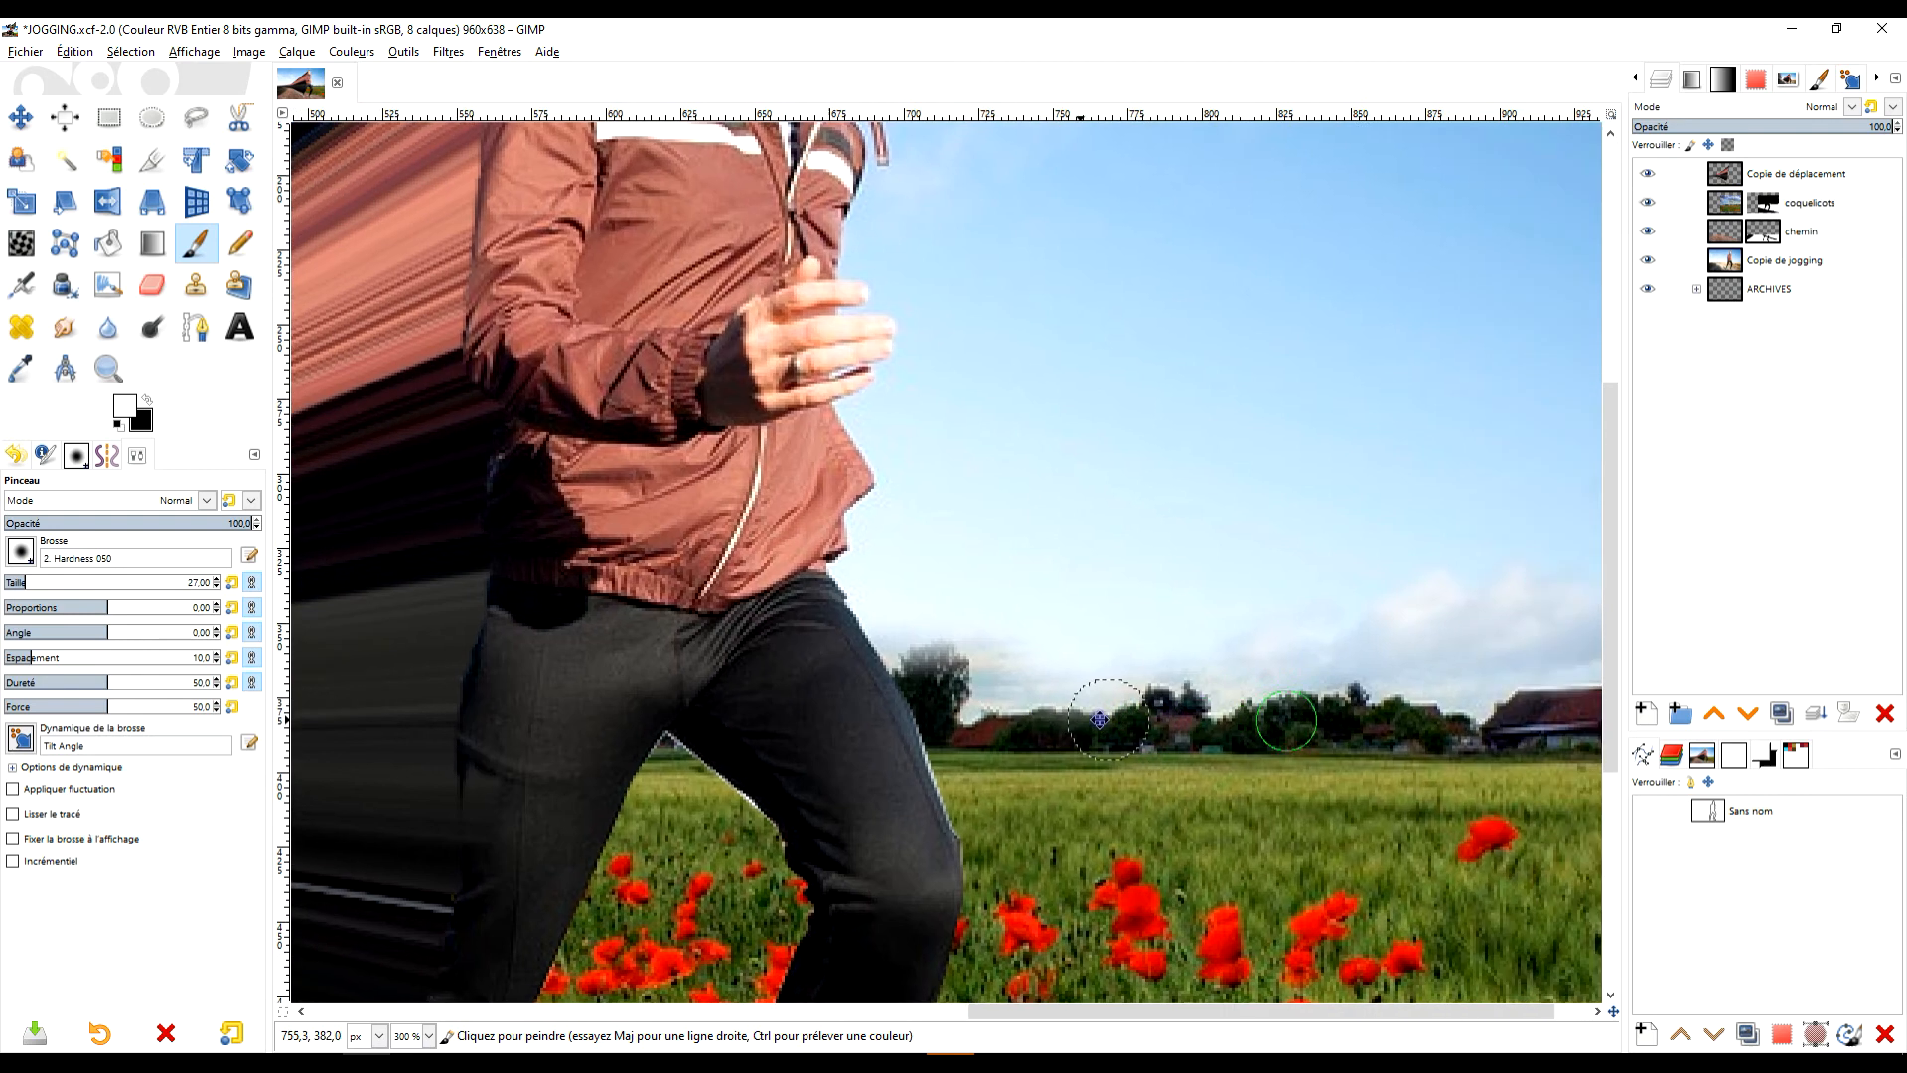
{"action": "left_click", "coordinate": [1761, 231]}
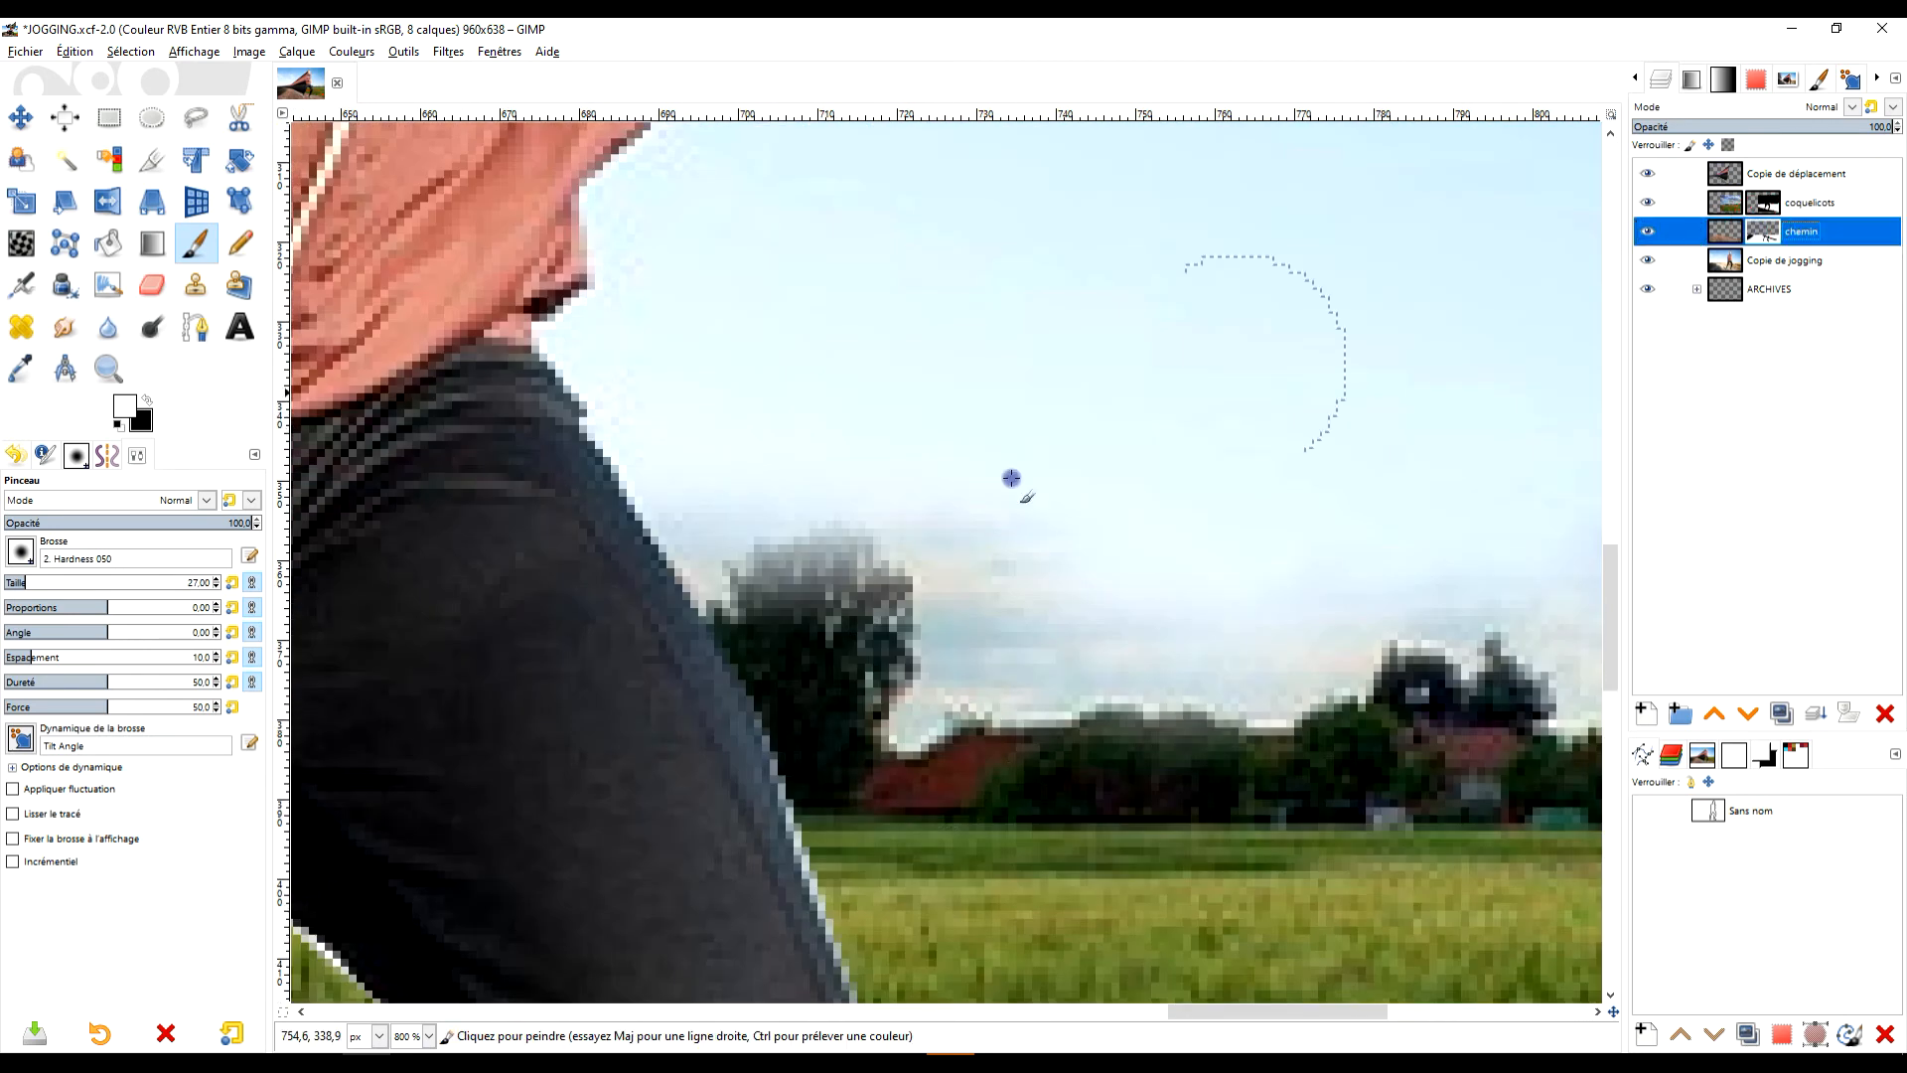
{"action": "left_click", "coordinate": [1764, 204]}
{"action": "mouse_move", "coordinate": [807, 651]}
{"action": "left_mouse_down"}
{"action": "mouse_move", "coordinate": [792, 616]}
{"action": "mouse_move", "coordinate": [821, 598]}
{"action": "mouse_move", "coordinate": [818, 625]}
{"action": "mouse_move", "coordinate": [839, 603]}
{"action": "mouse_move", "coordinate": [857, 622]}
{"action": "mouse_move", "coordinate": [795, 594]}
{"action": "mouse_move", "coordinate": [773, 625]}
{"action": "mouse_move", "coordinate": [827, 615]}
{"action": "left_mouse_up"}
{"action": "left_click_drag", "start_coordinate": [1351, 785], "coordinate": [1115, 689]}
{"action": "mouse_move", "coordinate": [1183, 600]}
{"action": "left_mouse_down"}
{"action": "mouse_move", "coordinate": [1291, 653]}
{"action": "mouse_move", "coordinate": [1063, 685]}
{"action": "left_mouse_up"}
- Paint black on the coquelicots mask to clean up the sky around the tree and above the horizon
{"action": "left_click", "coordinate": [146, 400]}
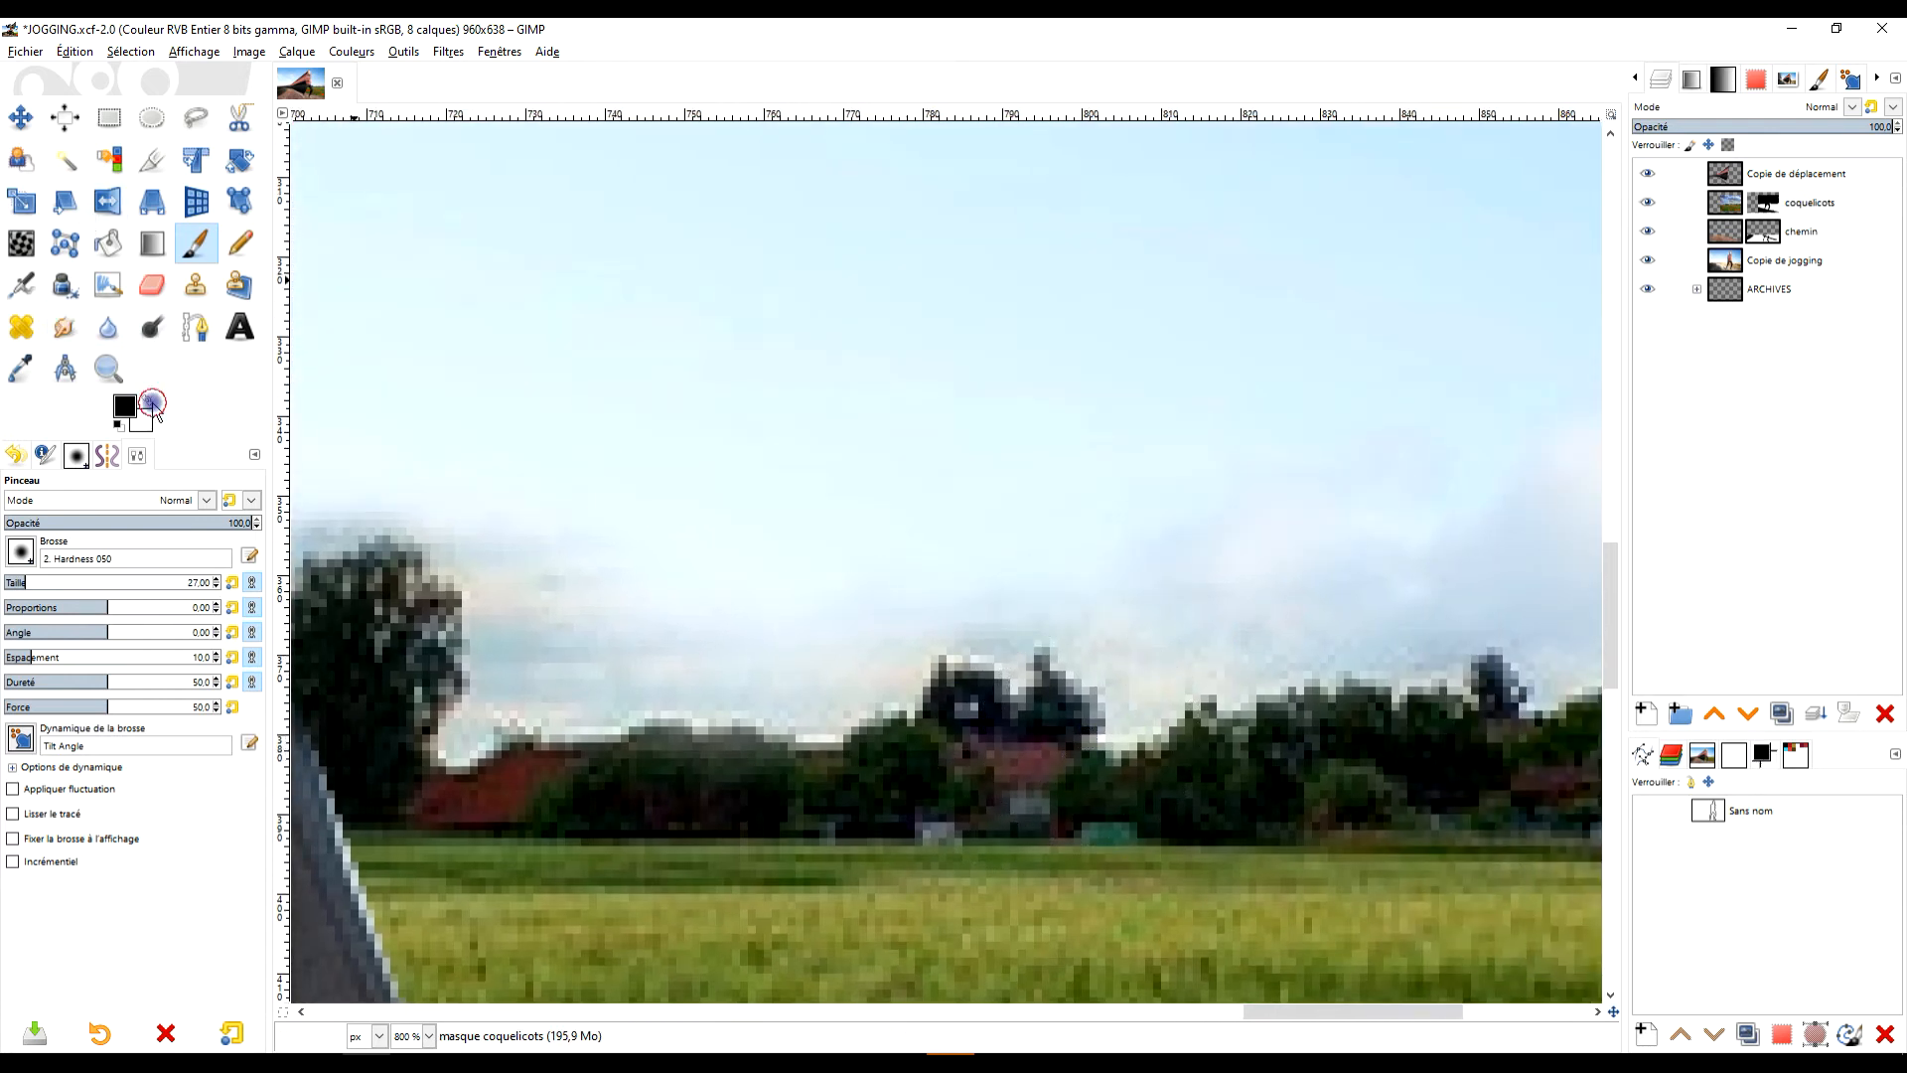
{"action": "mouse_move", "coordinate": [533, 559]}
{"action": "left_mouse_down"}
{"action": "mouse_move", "coordinate": [506, 516]}
{"action": "mouse_move", "coordinate": [515, 533]}
{"action": "left_mouse_up"}
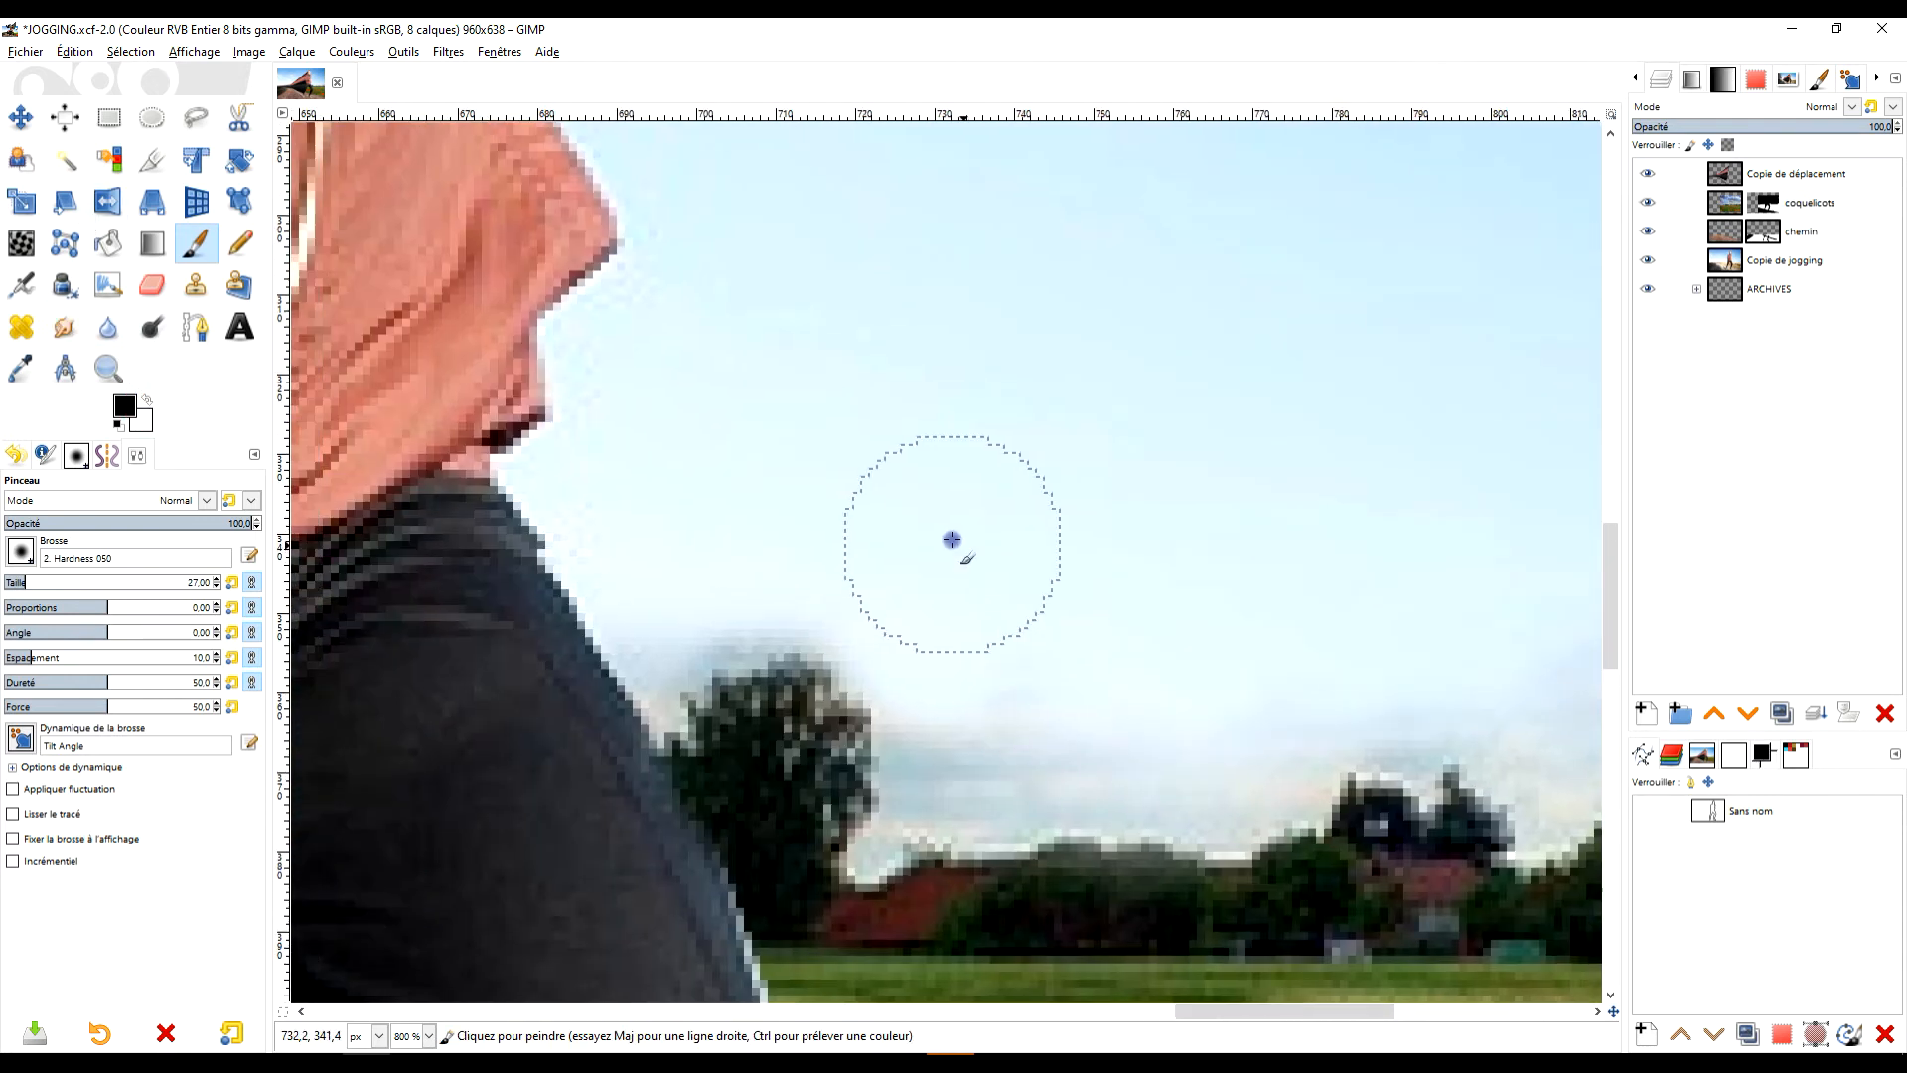
{"action": "mouse_move", "coordinate": [837, 540]}
{"action": "left_mouse_down"}
{"action": "mouse_move", "coordinate": [639, 634]}
{"action": "mouse_move", "coordinate": [659, 625]}
{"action": "left_mouse_up"}
{"action": "scroll", "coordinate": [1170, 541], "scroll_direction": "down", "scroll_amount": 3}
{"action": "mouse_move", "coordinate": [1173, 567]}
{"action": "left_mouse_down"}
{"action": "mouse_move", "coordinate": [554, 575]}
{"action": "mouse_move", "coordinate": [763, 579]}
{"action": "left_mouse_up"}
{"action": "scroll", "coordinate": [1001, 571], "scroll_direction": "down", "scroll_amount": 3}
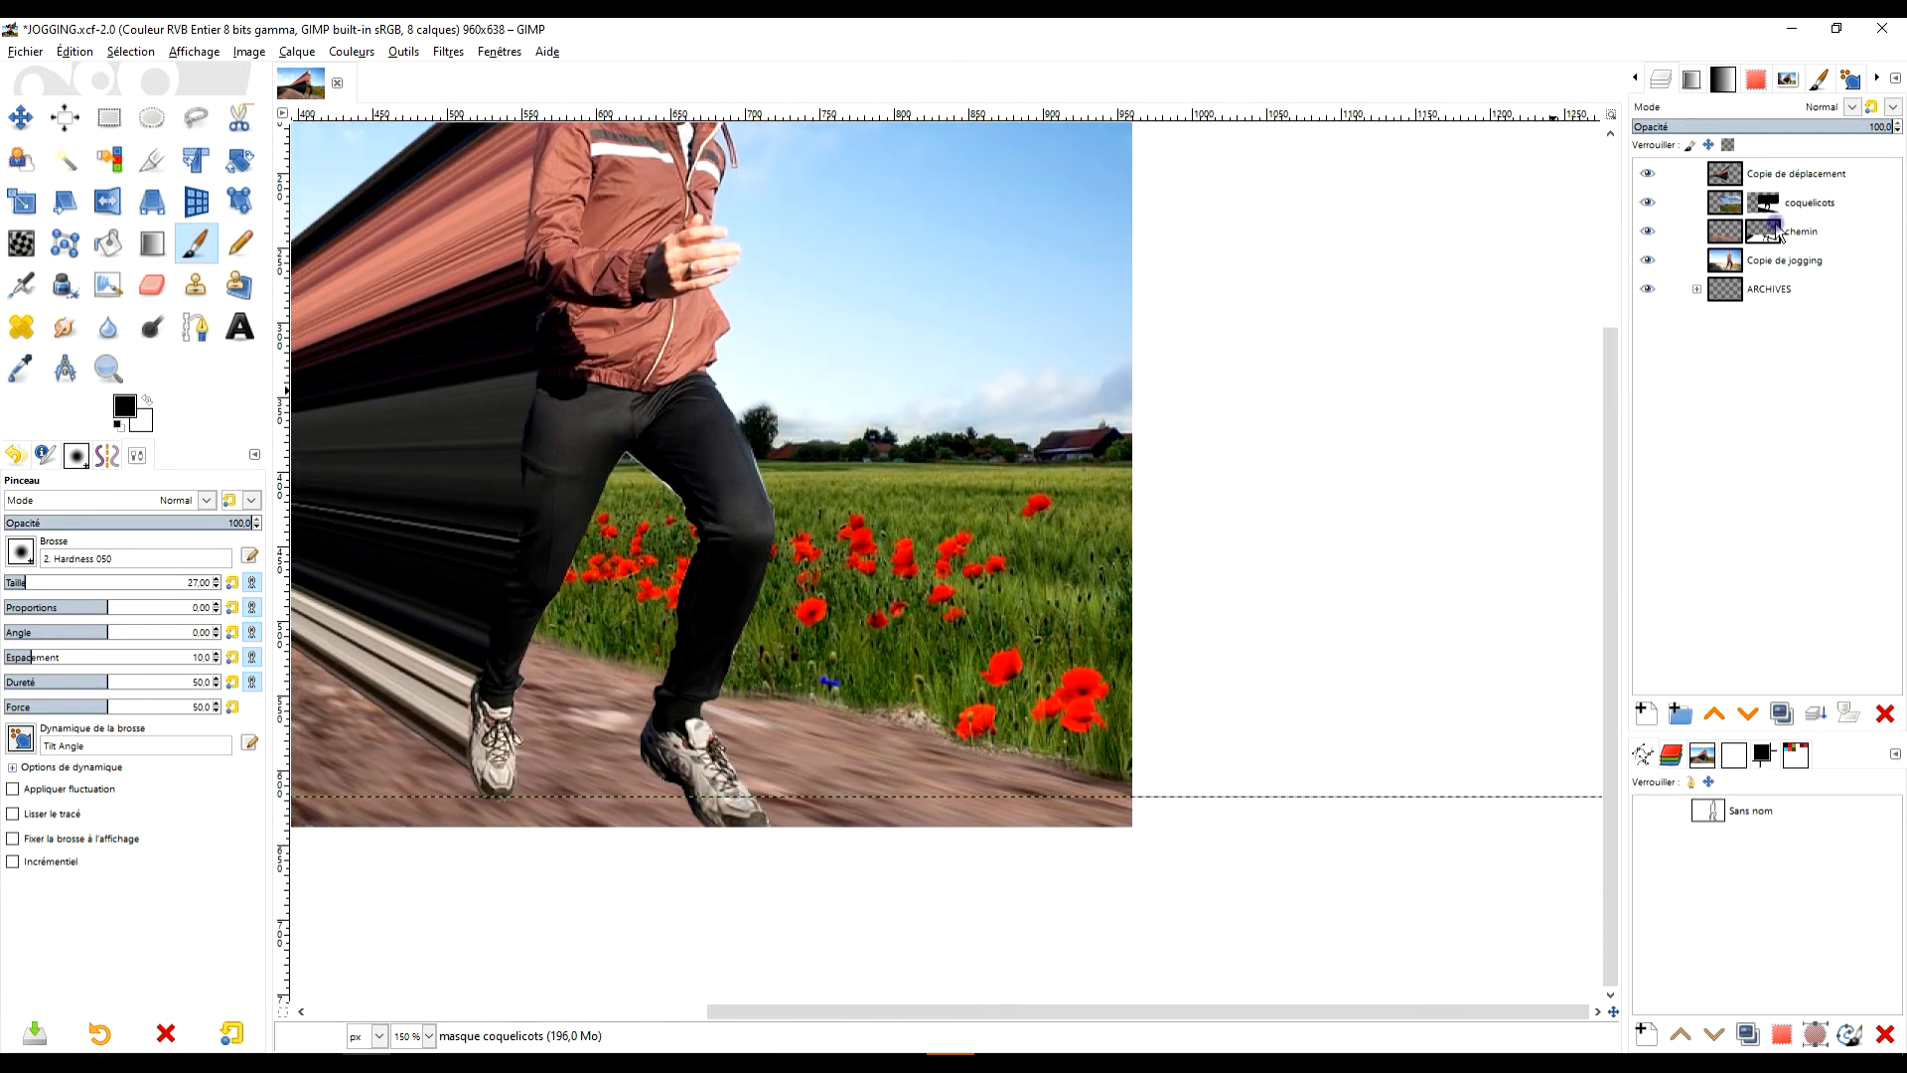
- Try to clone grass on the coquelicots layer over the pale stones at the edge of the path
{"action": "left_click", "coordinate": [1723, 208]}
{"action": "scroll", "coordinate": [969, 674], "scroll_direction": "up", "scroll_amount": 3}
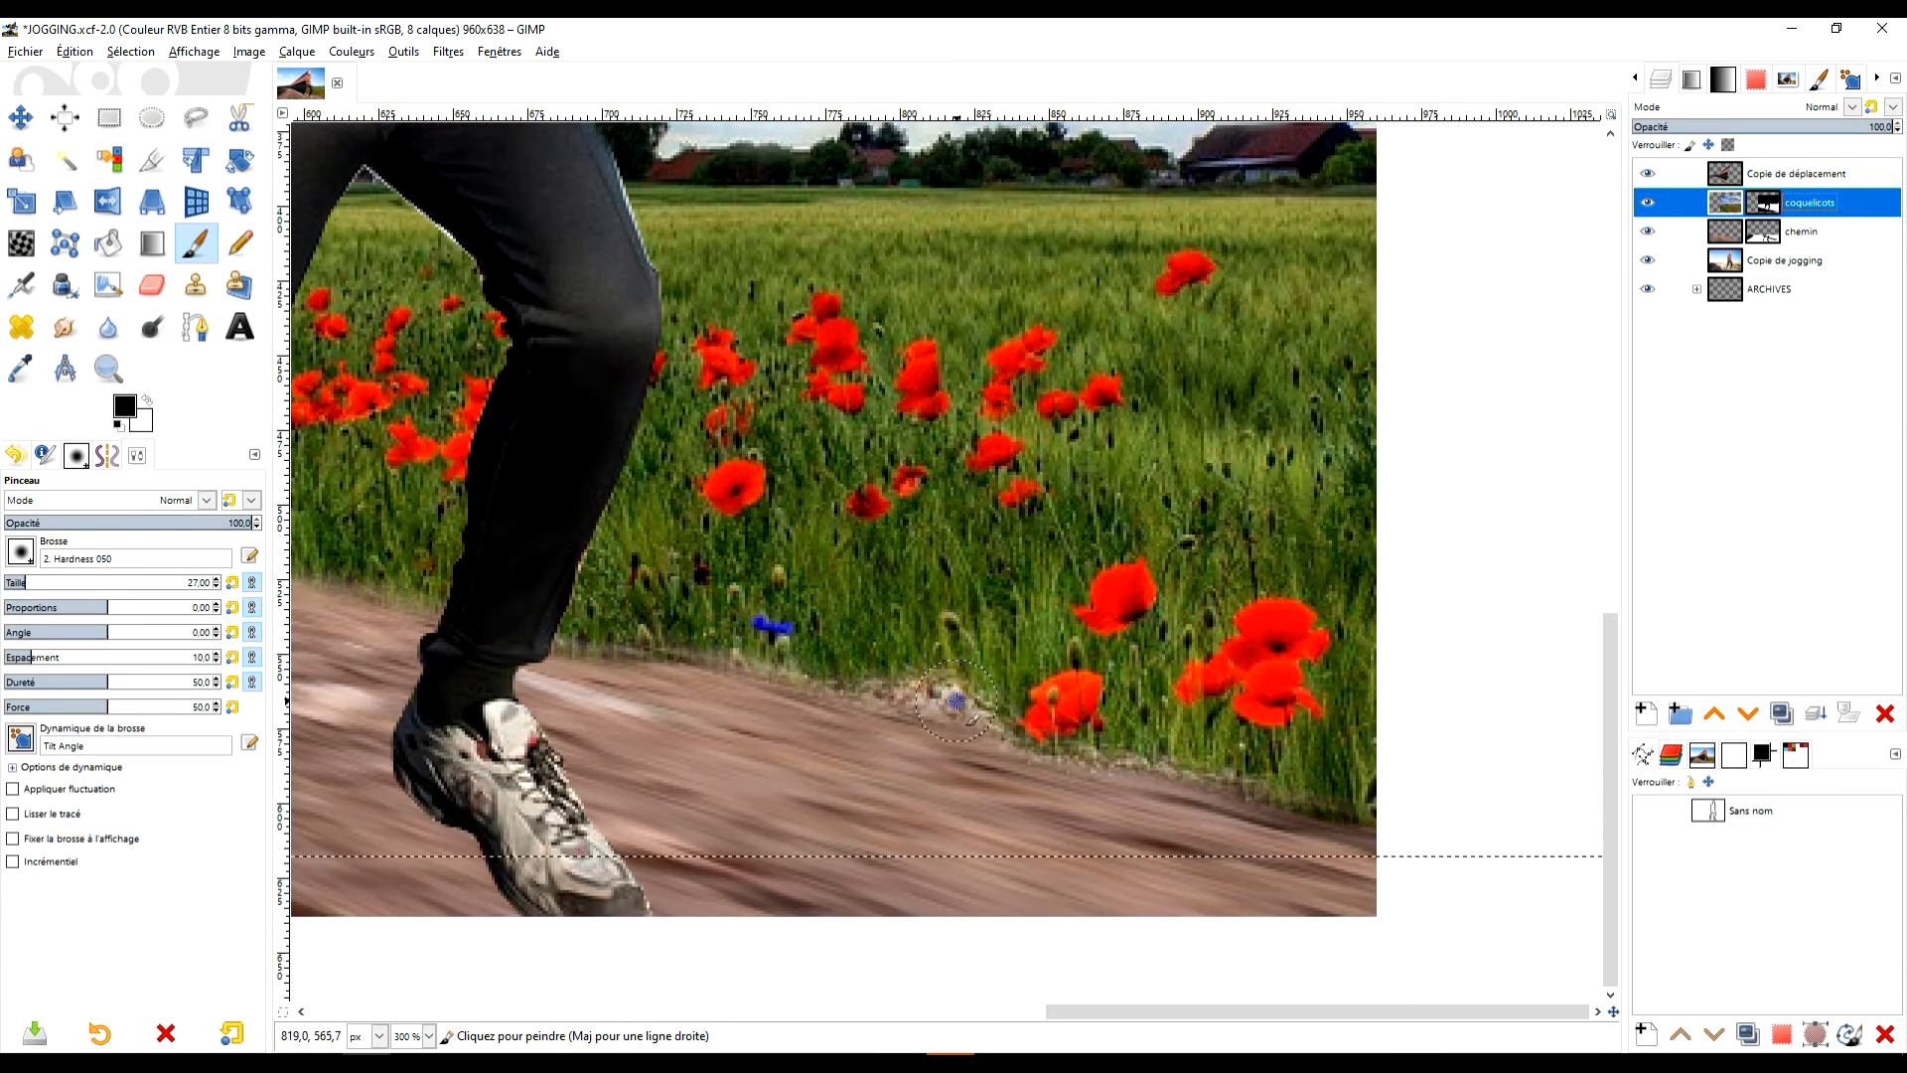
{"action": "scroll", "coordinate": [969, 675], "scroll_direction": "up", "scroll_amount": 1}
{"action": "left_click", "coordinate": [195, 285]}
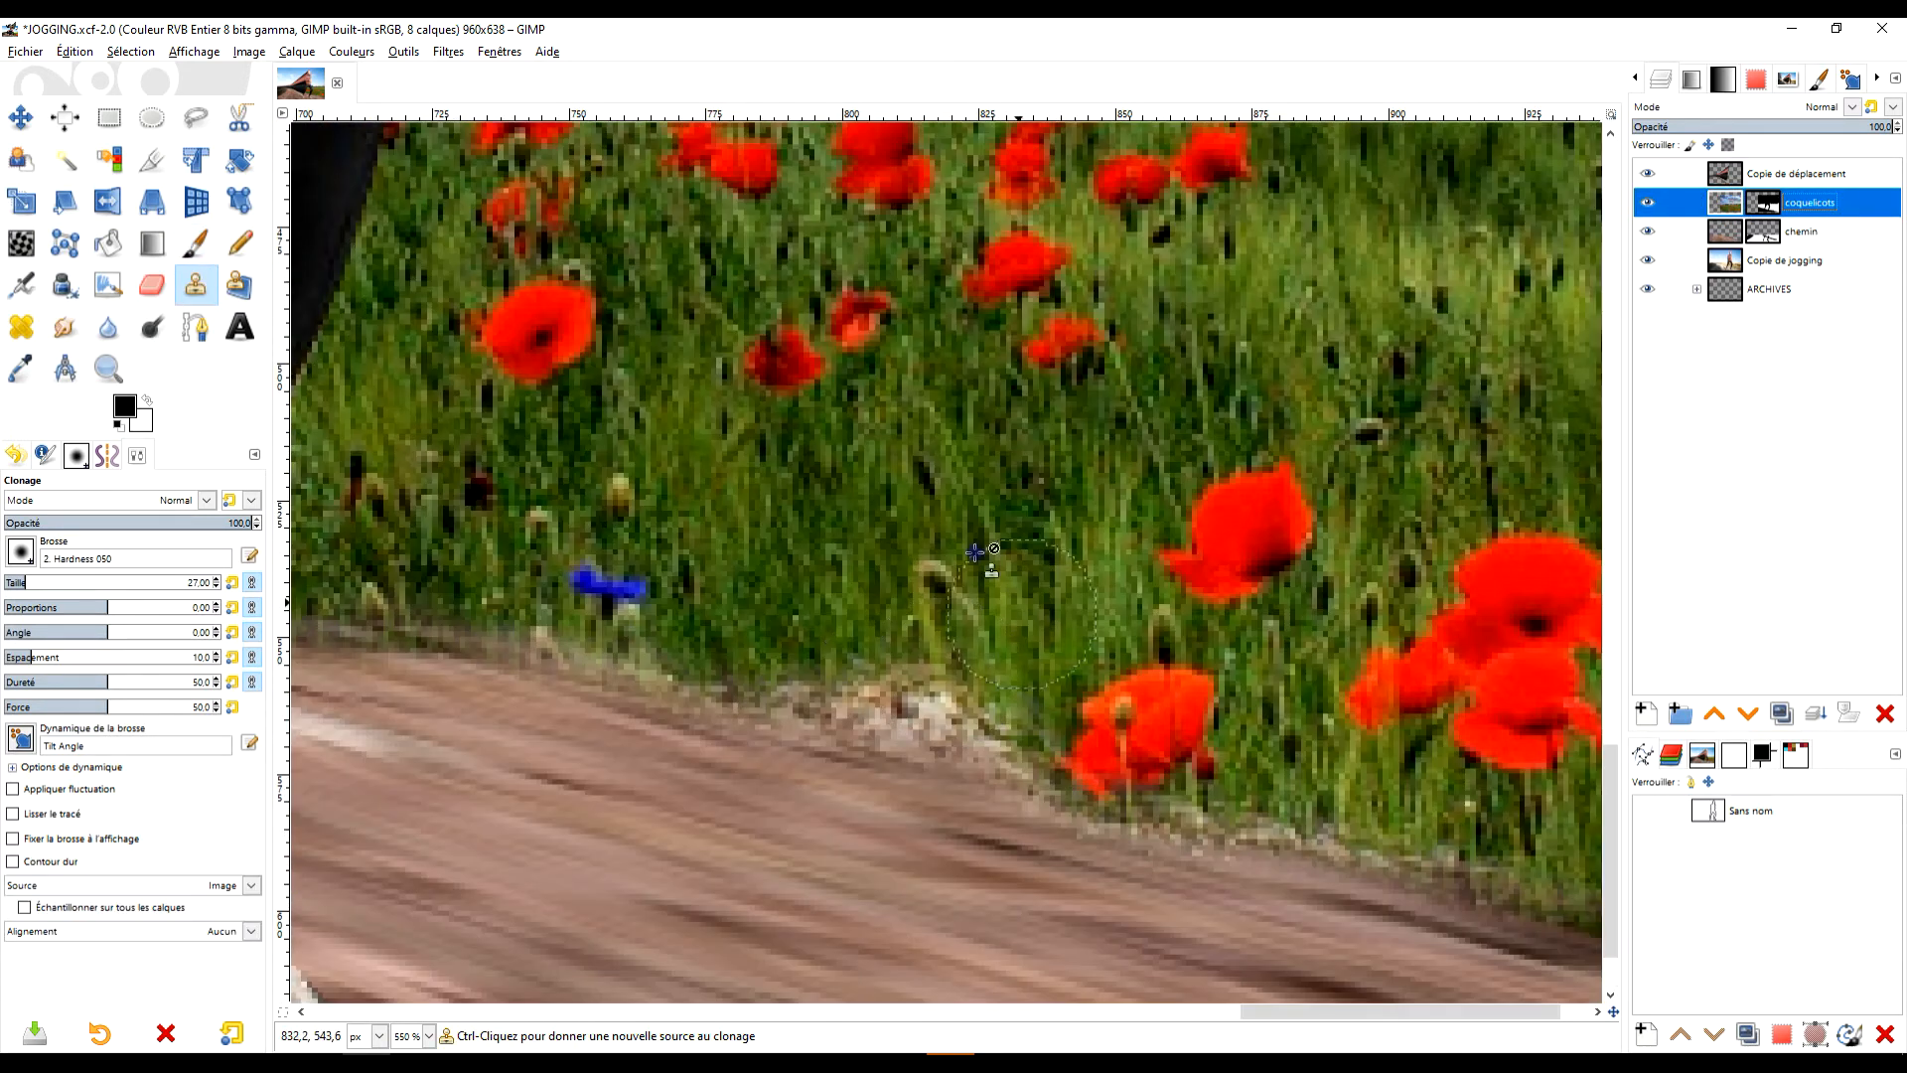
{"action": "left_click", "coordinate": [889, 530], "text": "ctrl"}
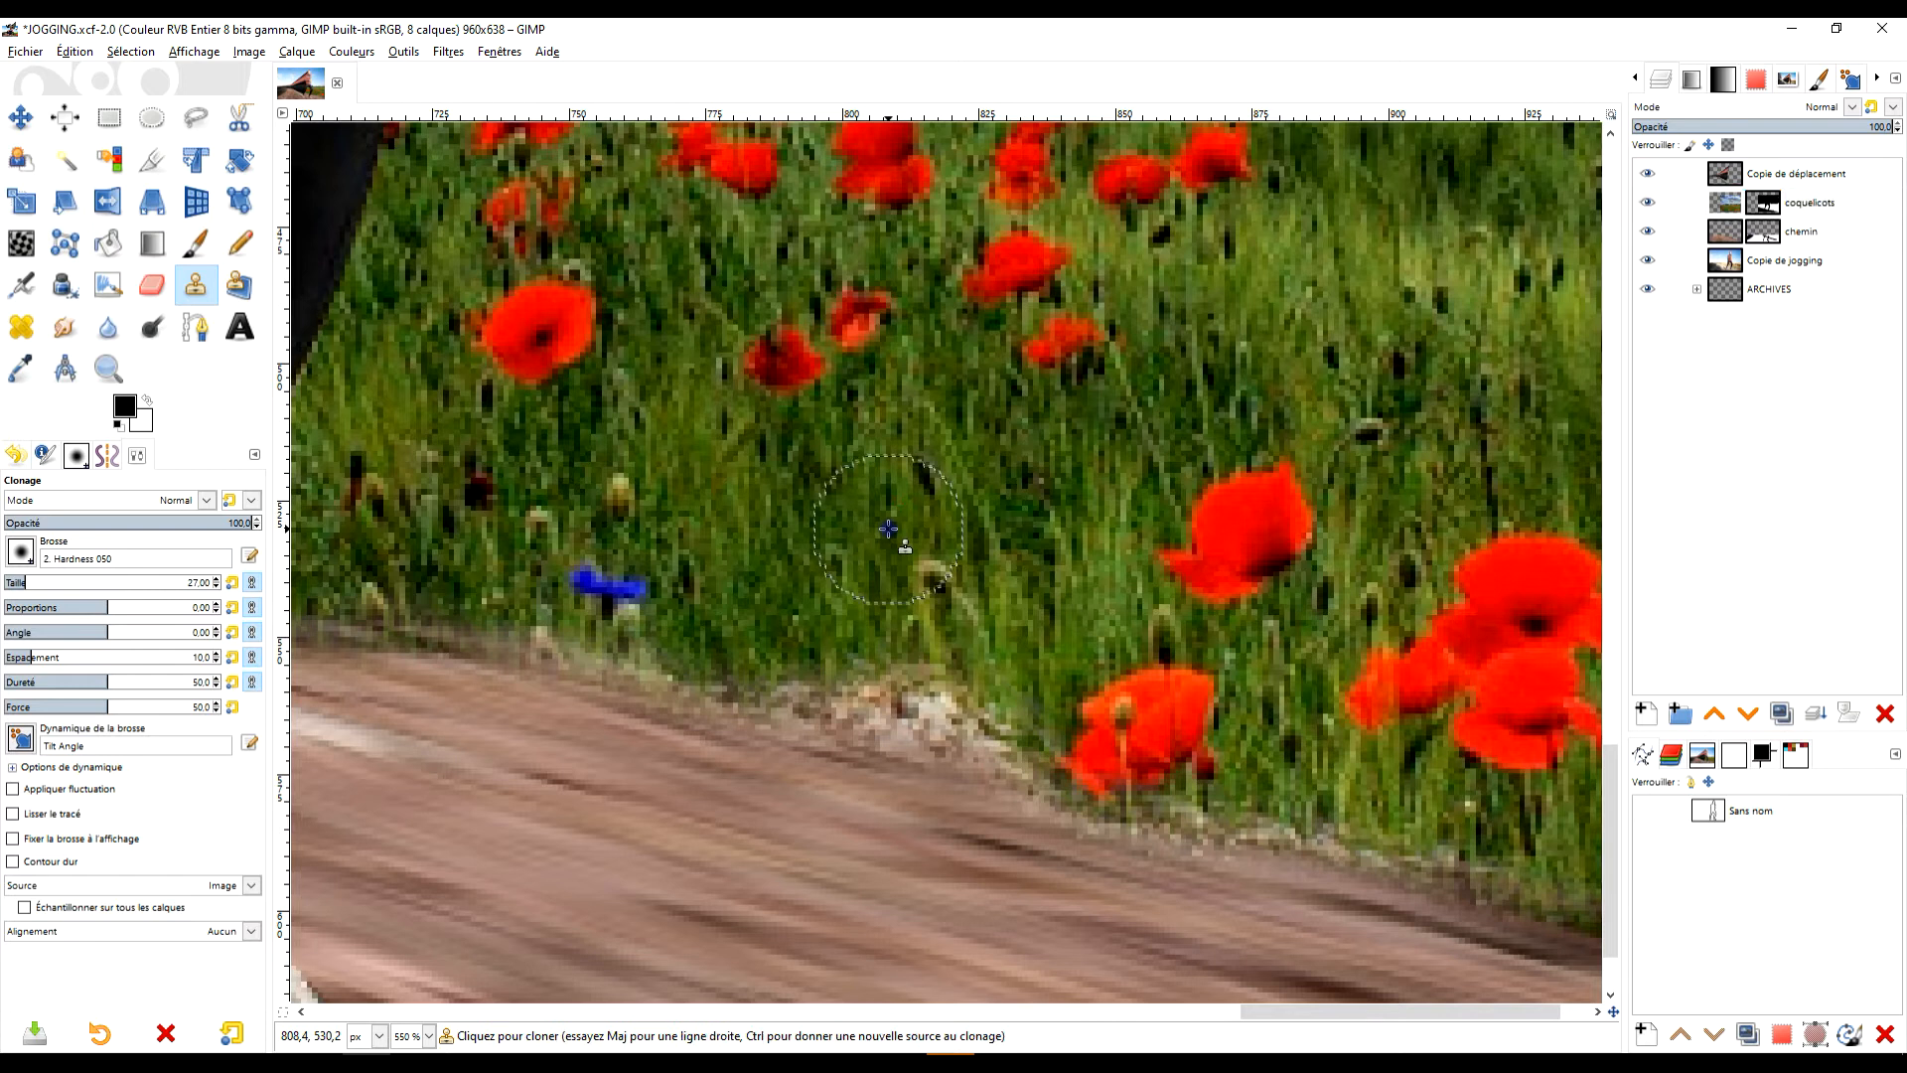
{"action": "left_click_drag", "start_coordinate": [974, 703], "coordinate": [890, 689]}
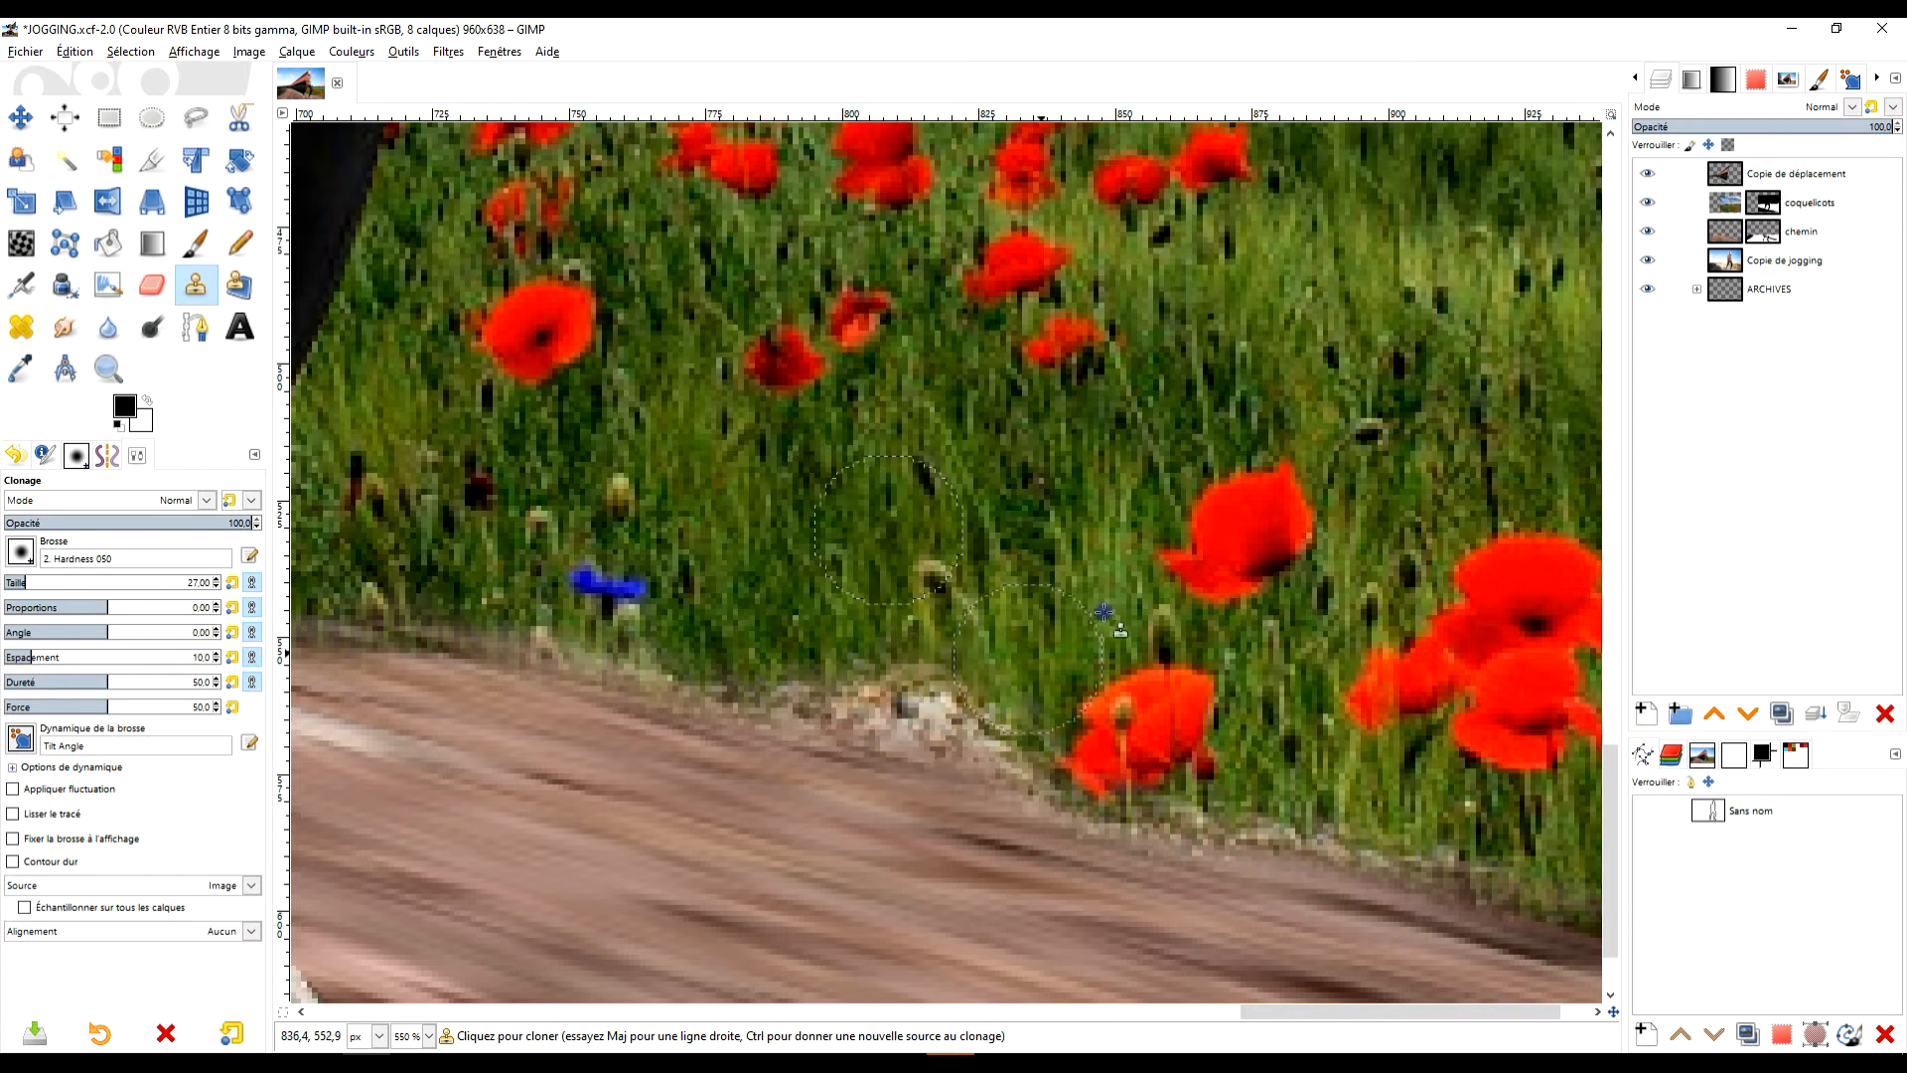
{"action": "key", "text": "ctrl+z"}
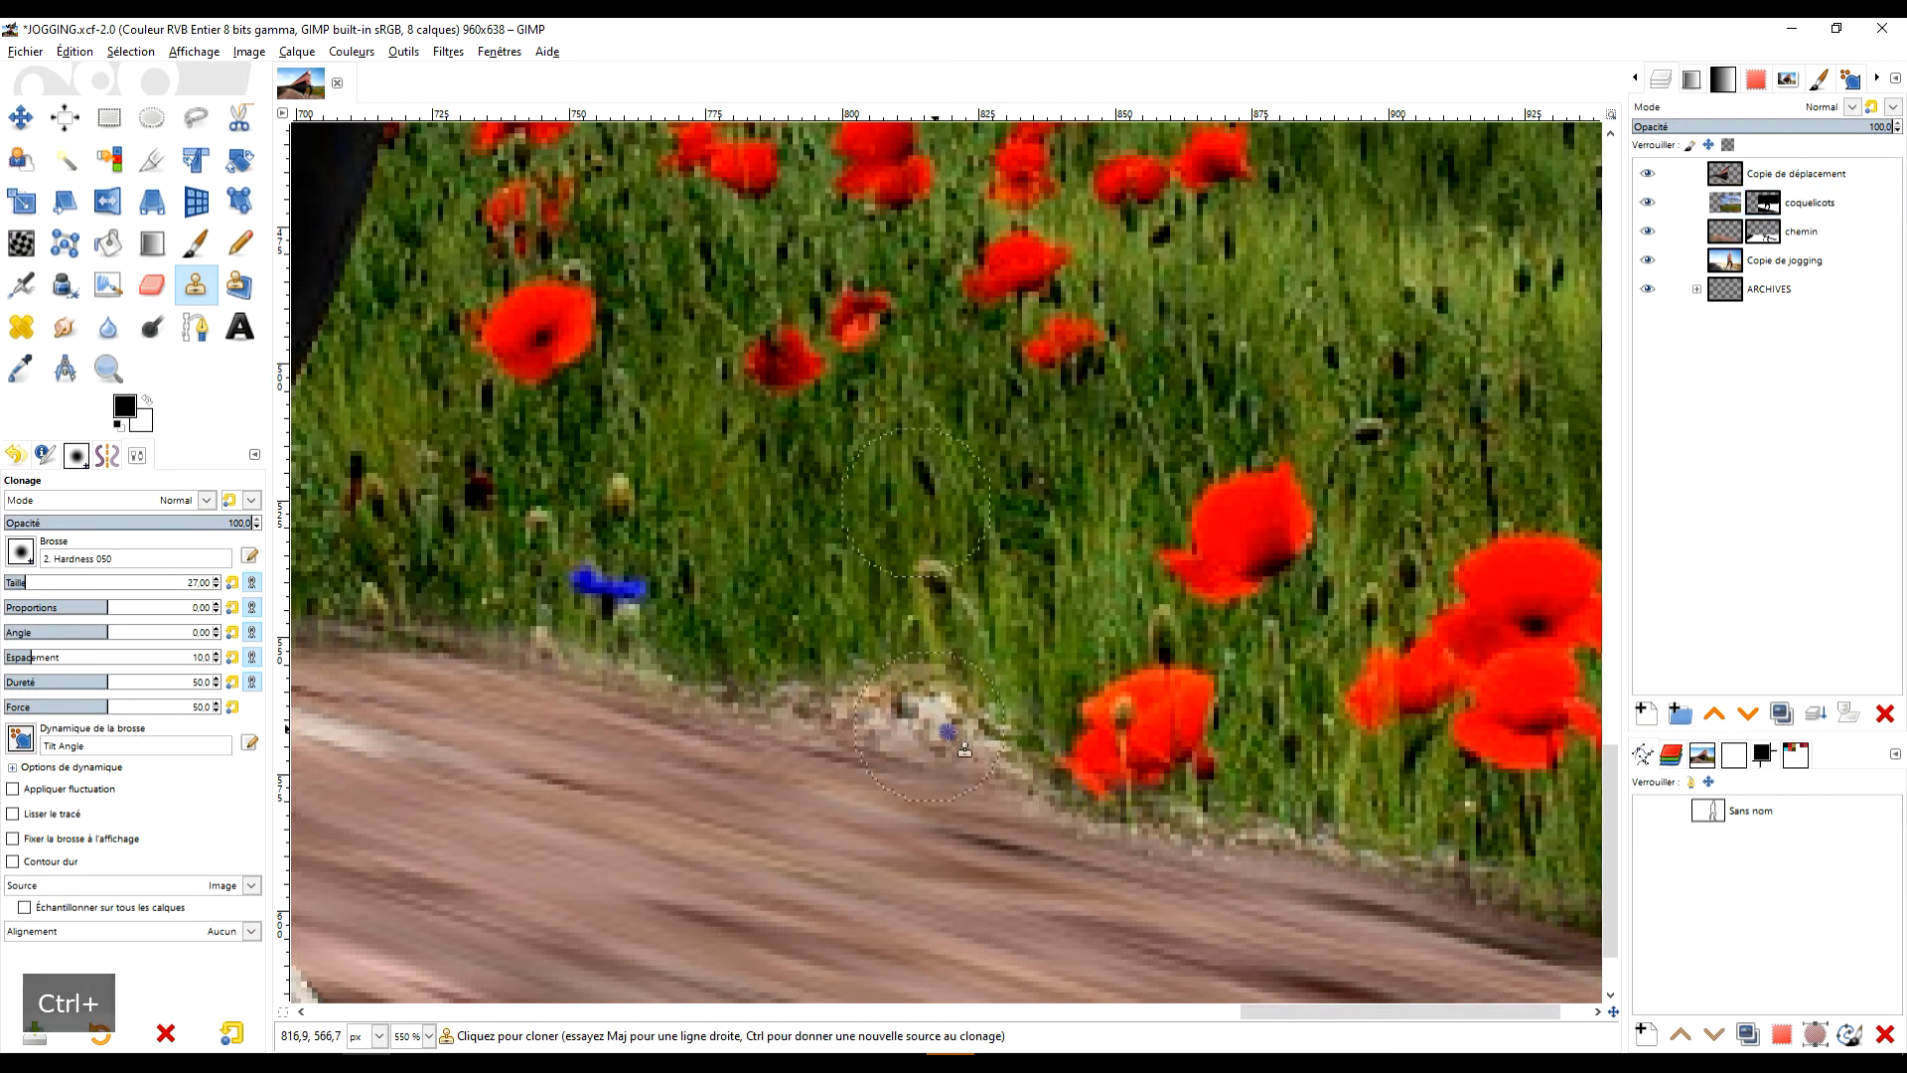
- Paint white on the coquelicots mask to extend the grass over the pale stones along the path edge
{"action": "left_click", "coordinate": [1764, 203]}
{"action": "left_click", "coordinate": [201, 251]}
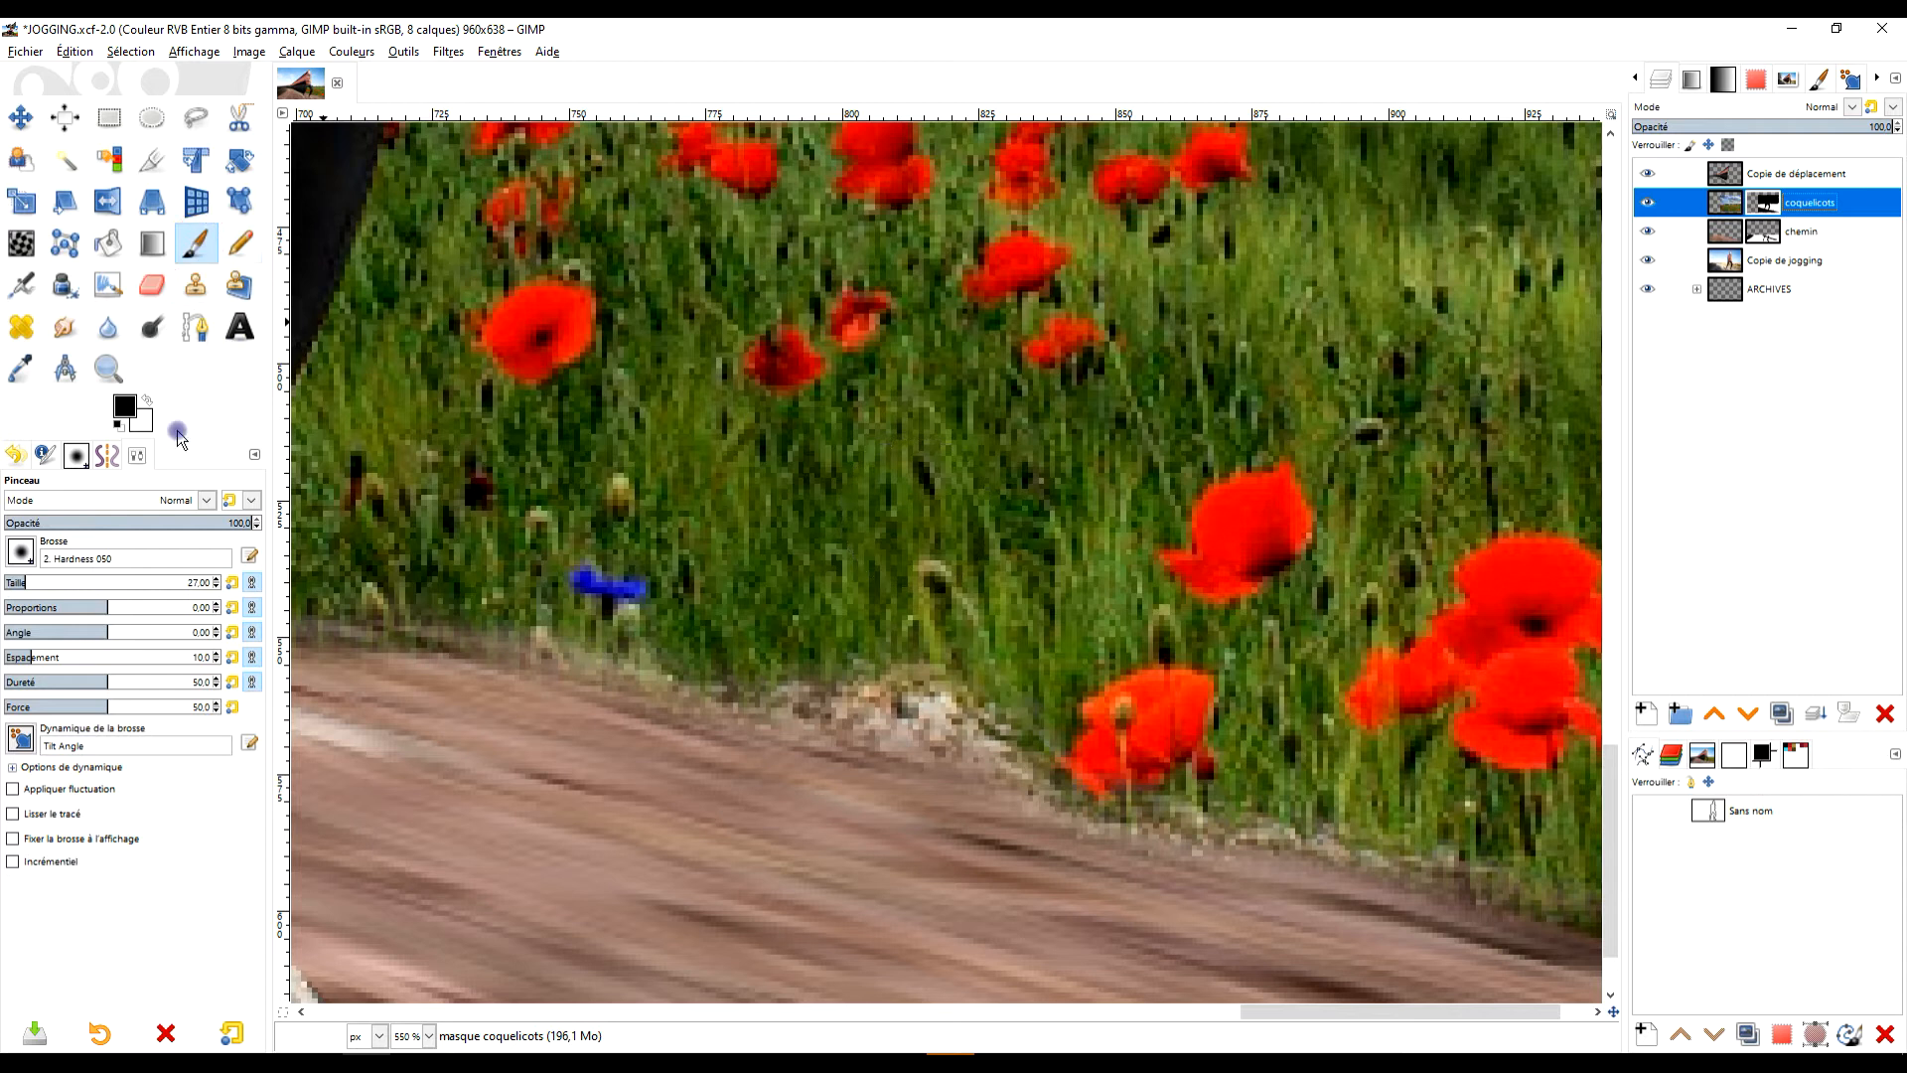
{"action": "left_click_drag", "start_coordinate": [955, 730], "coordinate": [872, 698]}
{"action": "key", "text": "ctrl+z"}
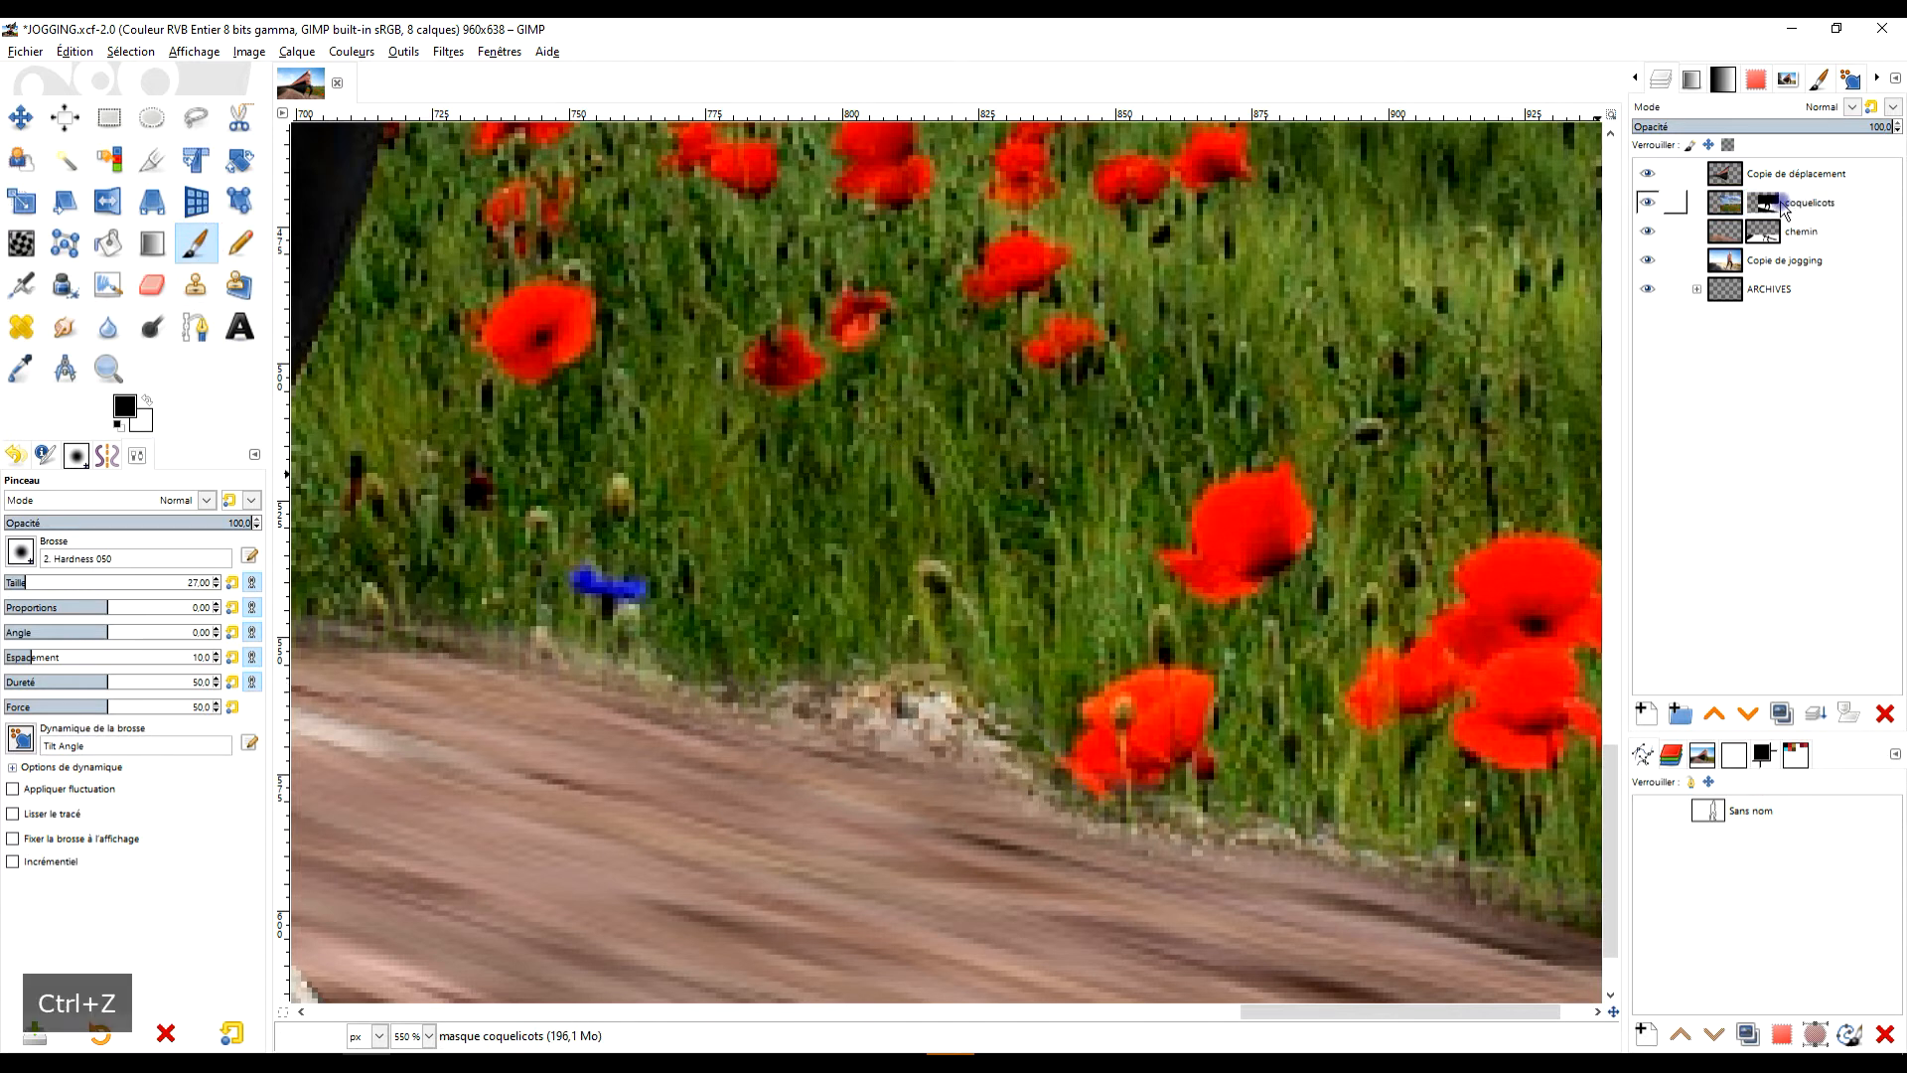
{"action": "left_click", "coordinate": [147, 398]}
{"action": "mouse_move", "coordinate": [874, 691]}
{"action": "left_mouse_down"}
{"action": "mouse_move", "coordinate": [1023, 785]}
{"action": "mouse_move", "coordinate": [784, 690]}
{"action": "mouse_move", "coordinate": [397, 611]}
{"action": "mouse_move", "coordinate": [566, 686]}
{"action": "mouse_move", "coordinate": [1110, 810]}
{"action": "left_mouse_up"}
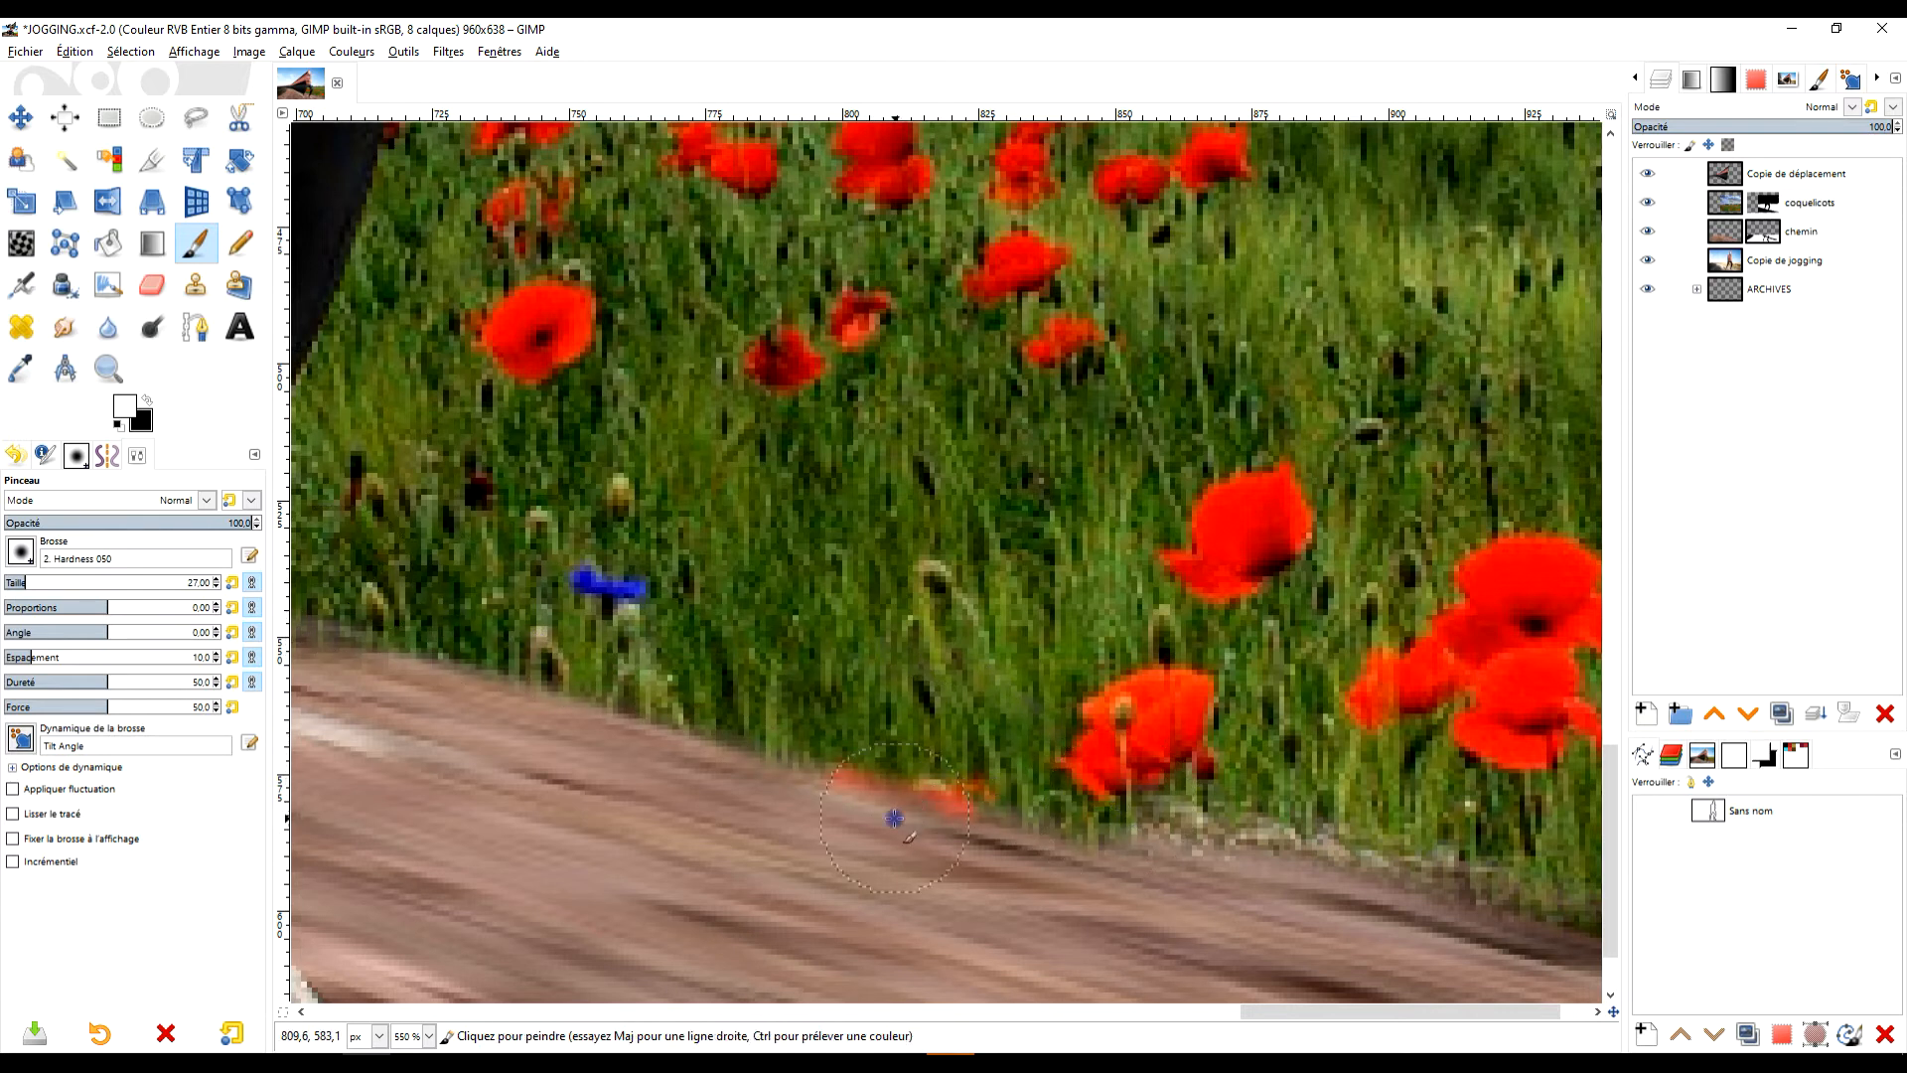
- Paint black on the coquelicots mask to hide the stray red petals and refine the edge of the path
{"action": "key", "text": "x"}
{"action": "left_click_drag", "start_coordinate": [968, 839], "coordinate": [834, 805]}
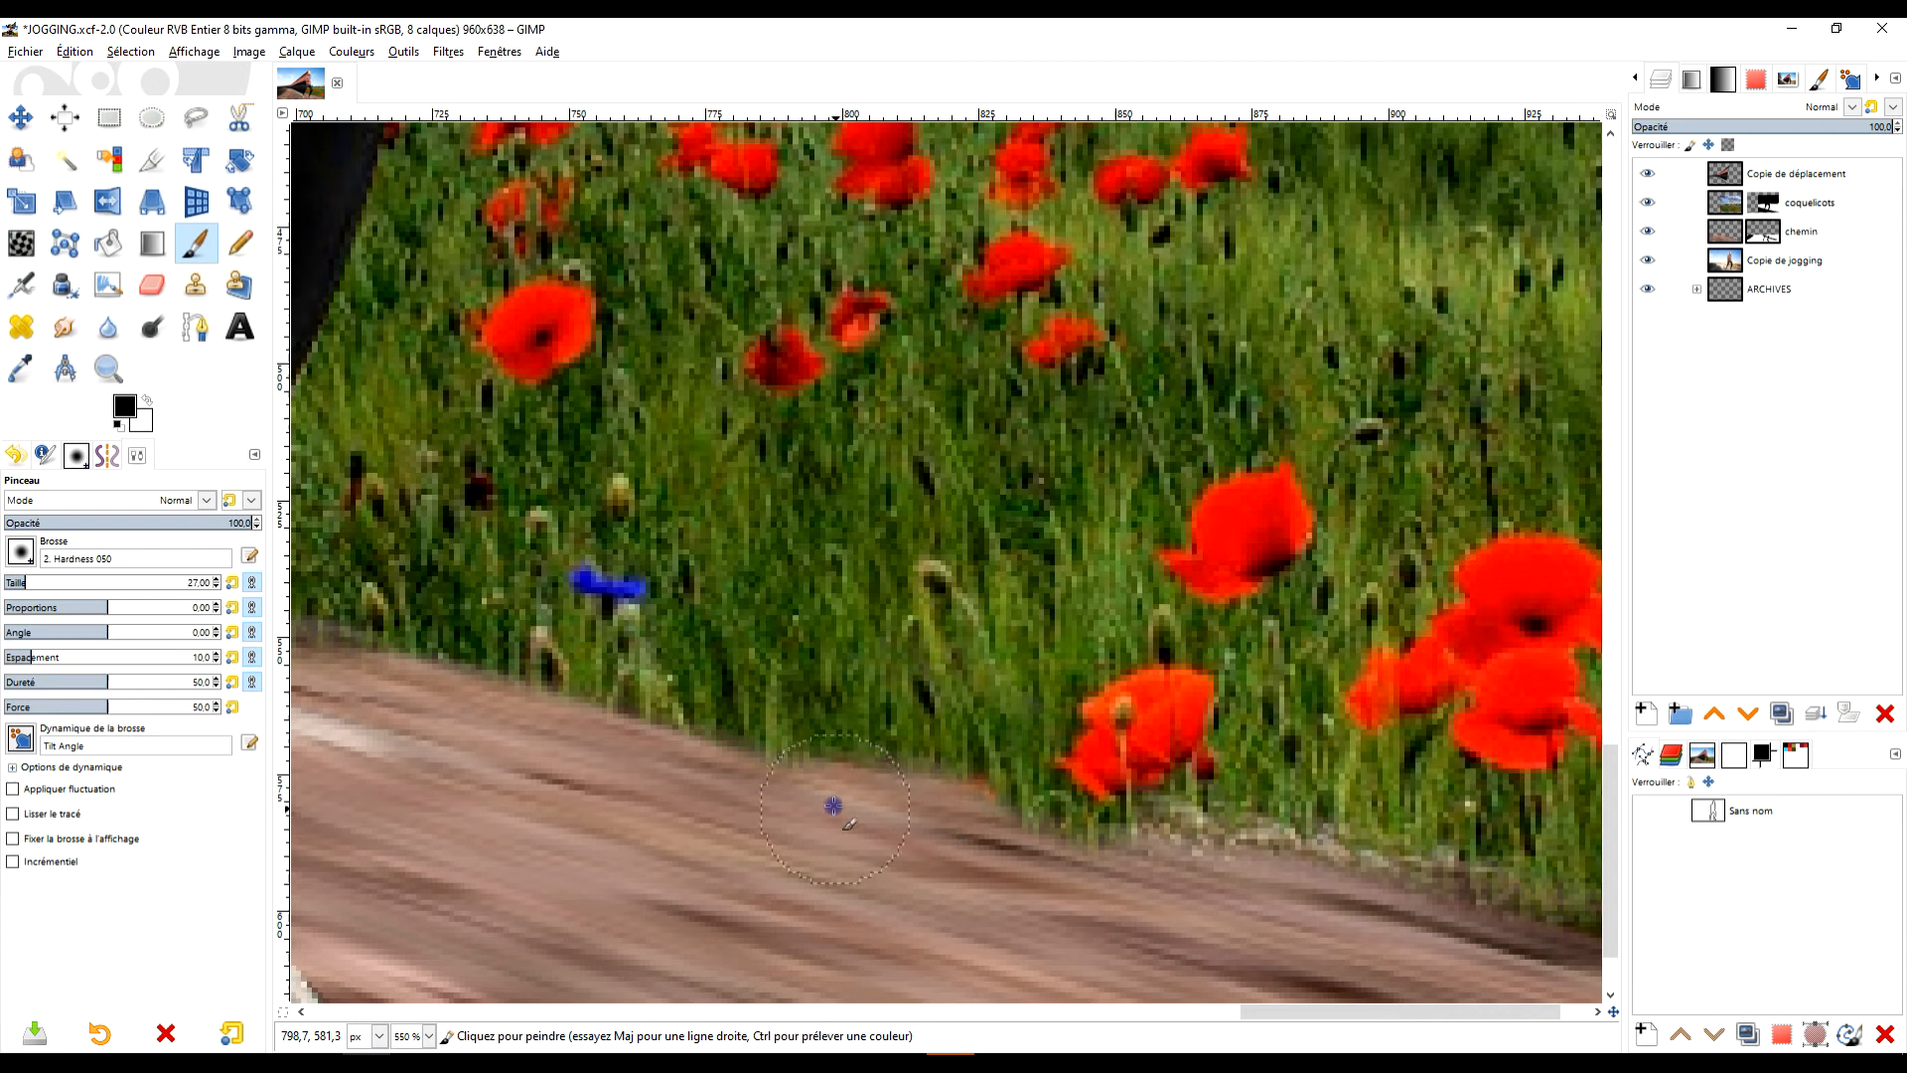
{"action": "mouse_move", "coordinate": [1202, 870]}
{"action": "left_mouse_down"}
{"action": "mouse_move", "coordinate": [1288, 875]}
{"action": "mouse_move", "coordinate": [1416, 940]}
{"action": "left_mouse_up"}
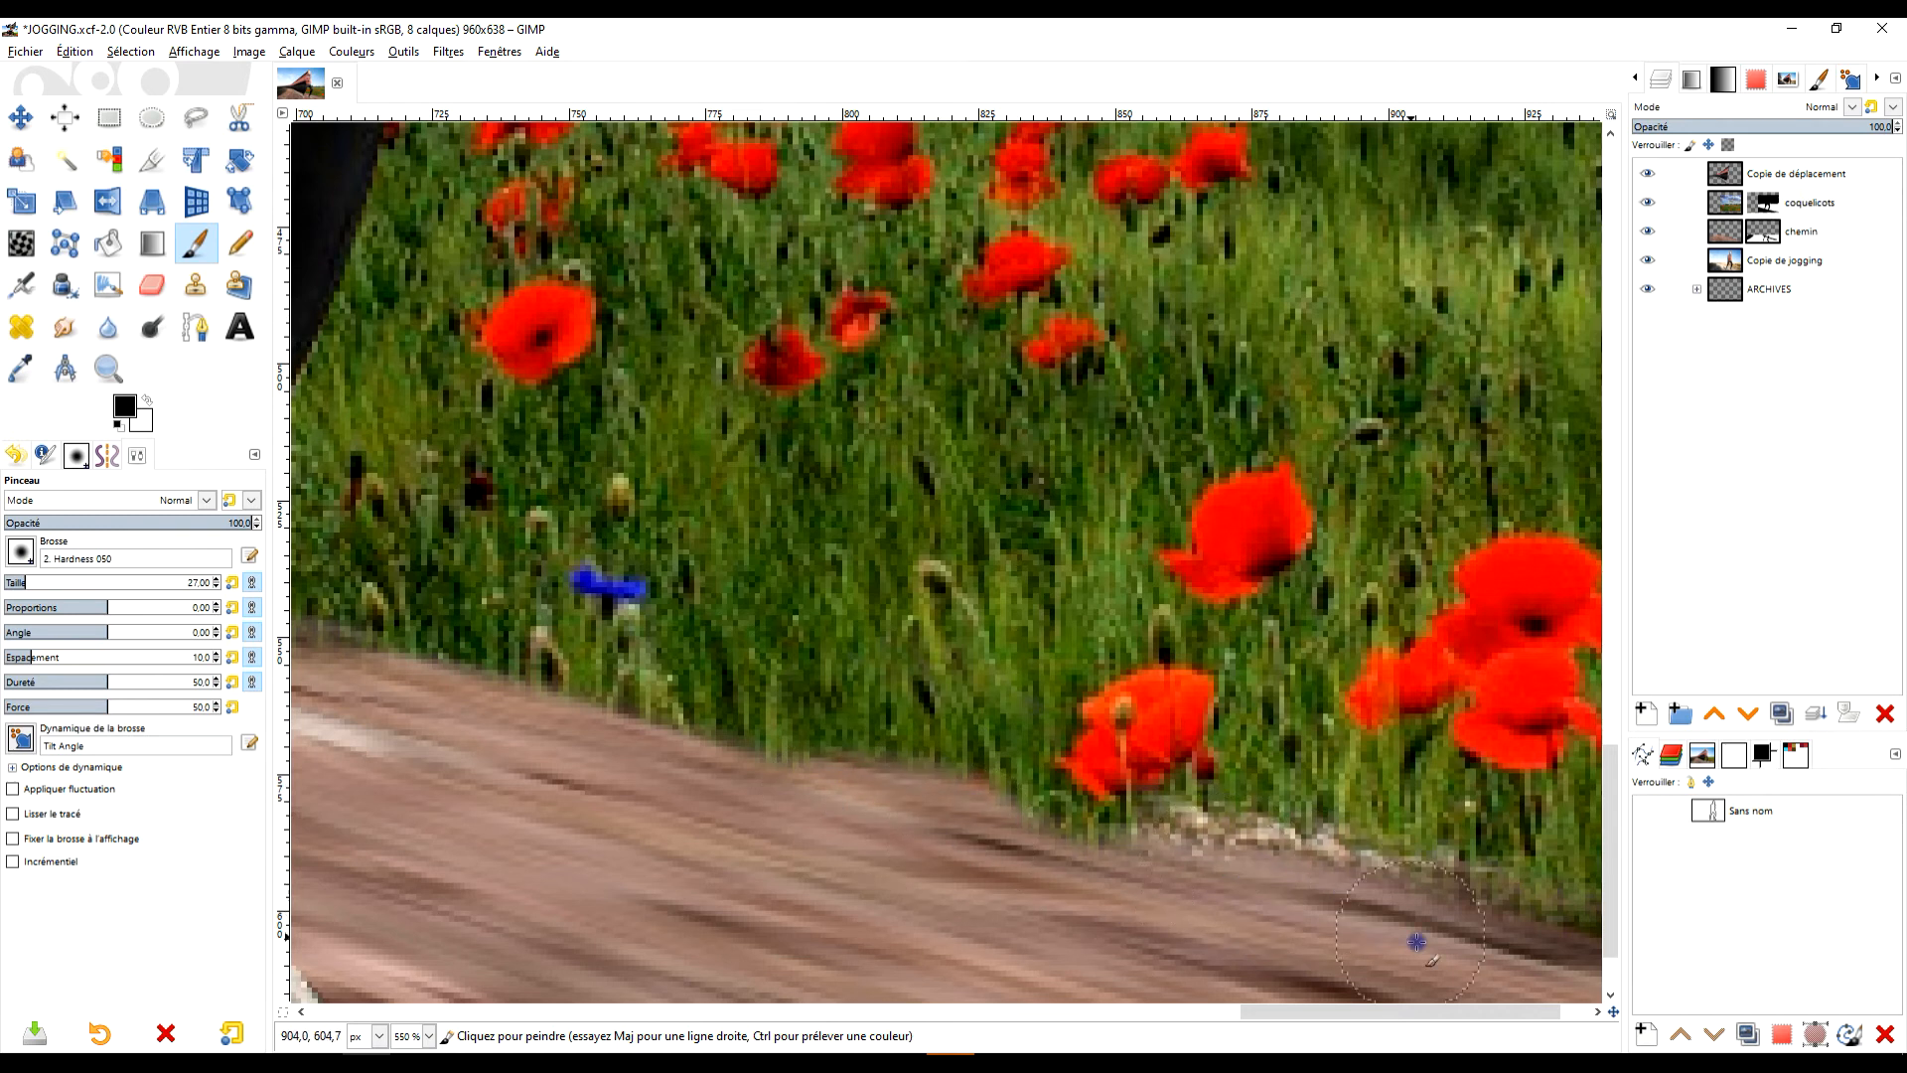
- Paint white on the coquelicots mask to cover the remaining pale stones along the path up to the photo's right edge
{"action": "scroll", "coordinate": [1436, 874], "scroll_direction": "down", "scroll_amount": 3}
{"action": "scroll", "coordinate": [1436, 874], "scroll_direction": "right", "scroll_amount": 5}
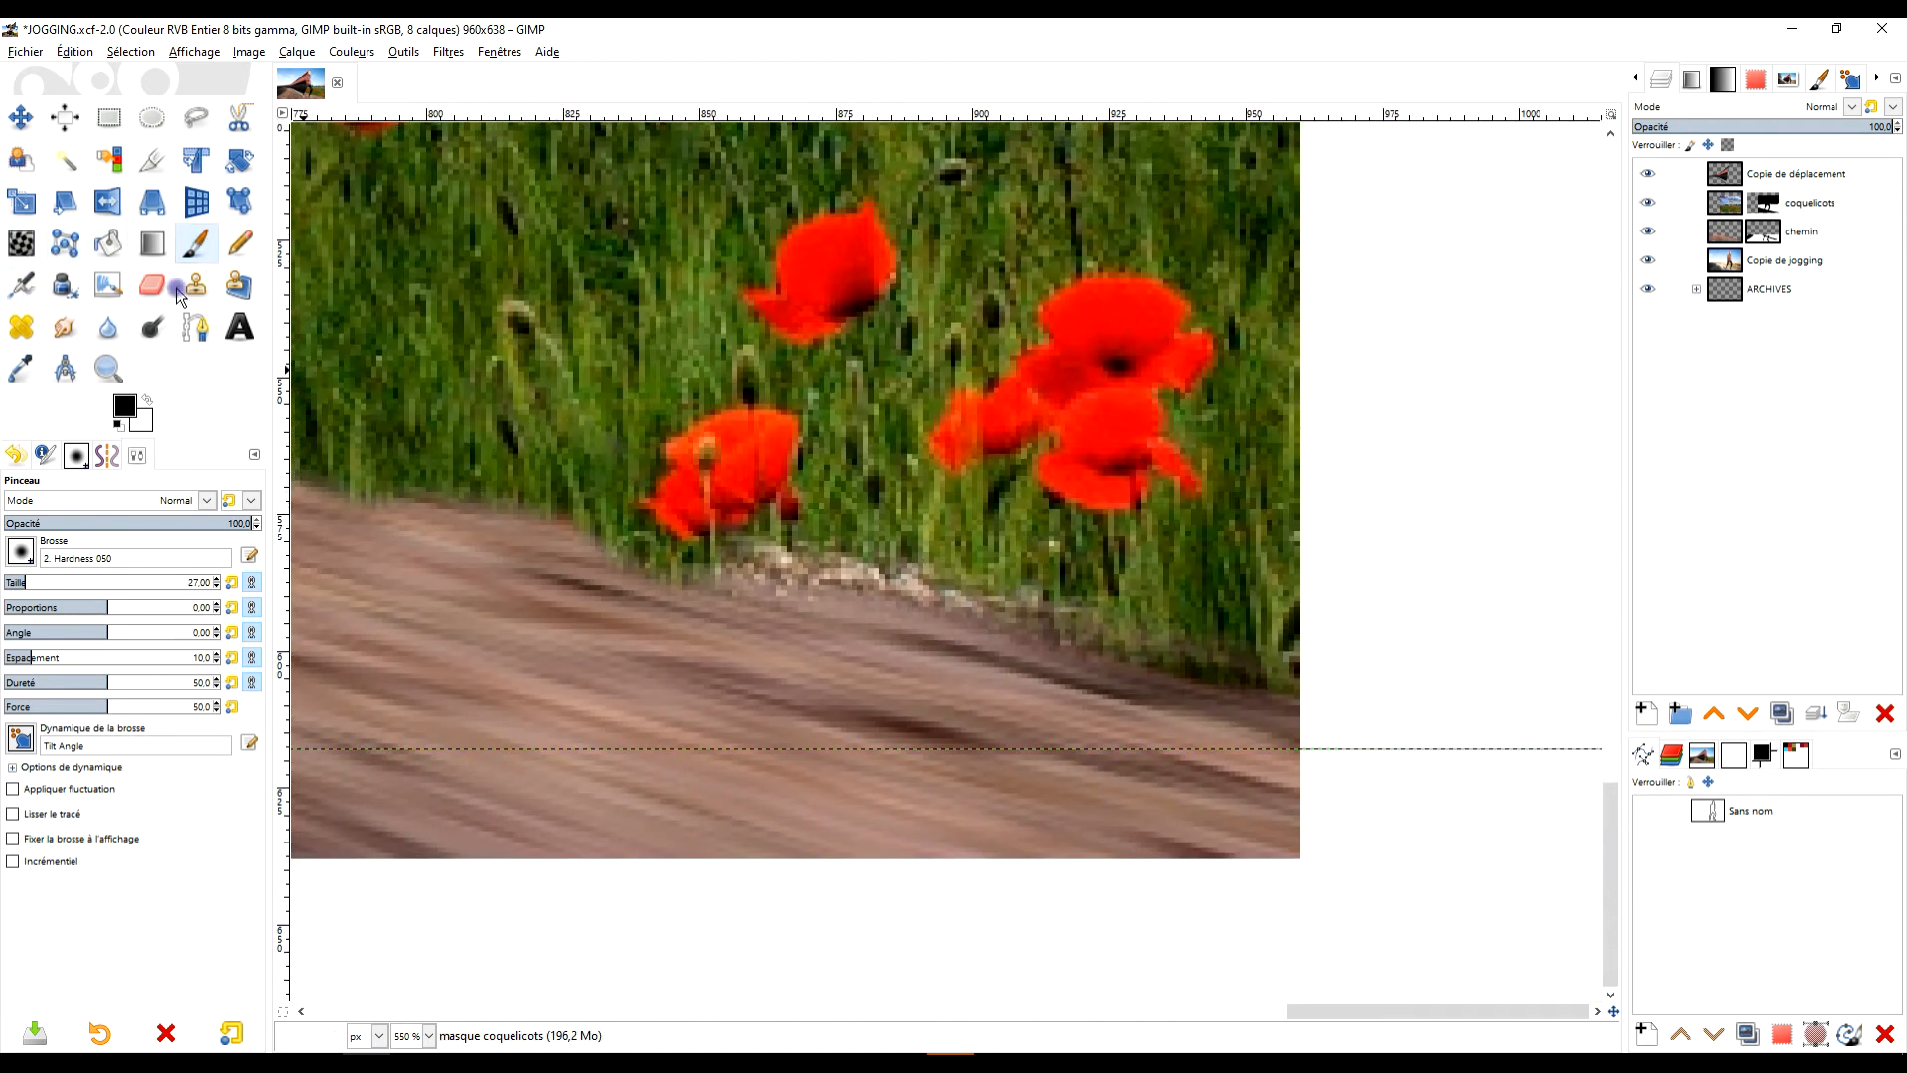
{"action": "left_click", "coordinate": [152, 406]}
{"action": "mouse_move", "coordinate": [1003, 586]}
{"action": "left_mouse_down"}
{"action": "mouse_move", "coordinate": [726, 559]}
{"action": "mouse_move", "coordinate": [1000, 599]}
{"action": "mouse_move", "coordinate": [1308, 697]}
{"action": "left_mouse_up"}
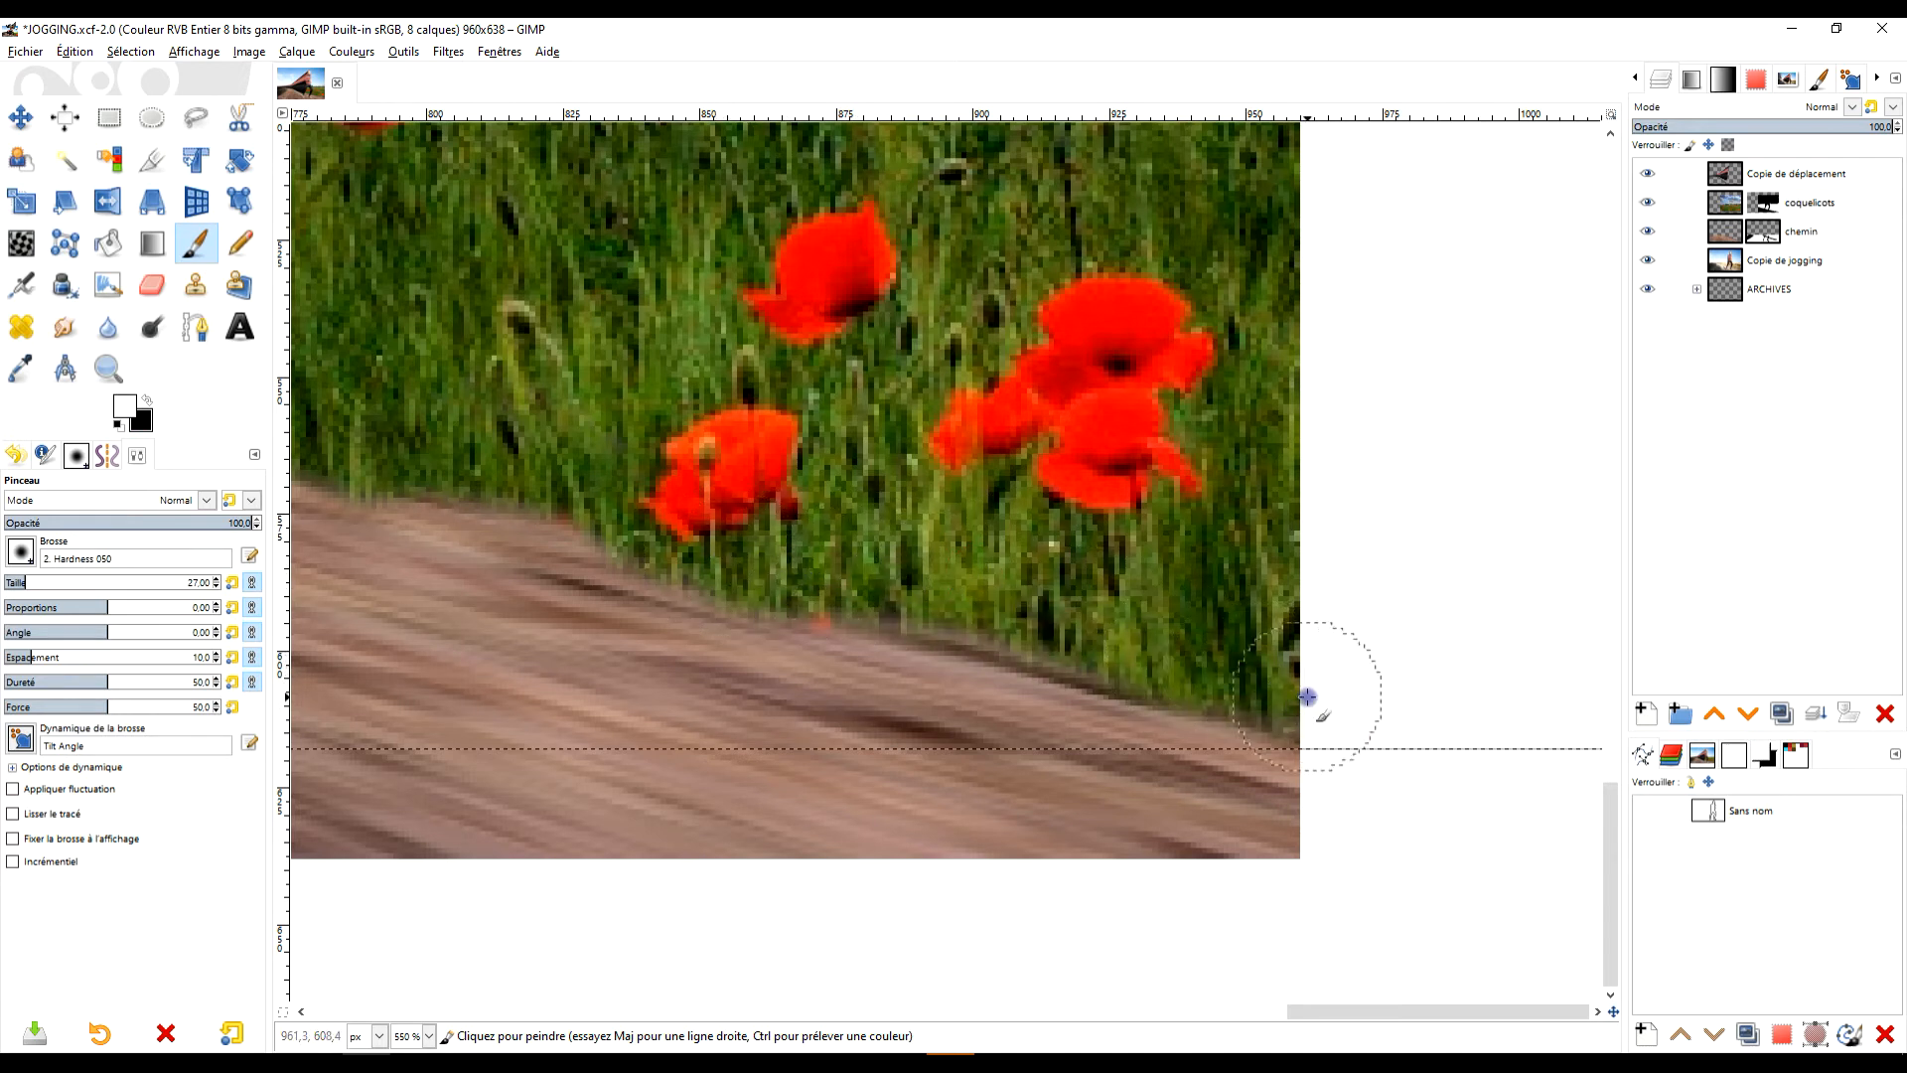
- Clone grass on the coquelicots layer over the small red spot at the edge of the path
{"action": "left_click", "coordinate": [194, 285]}
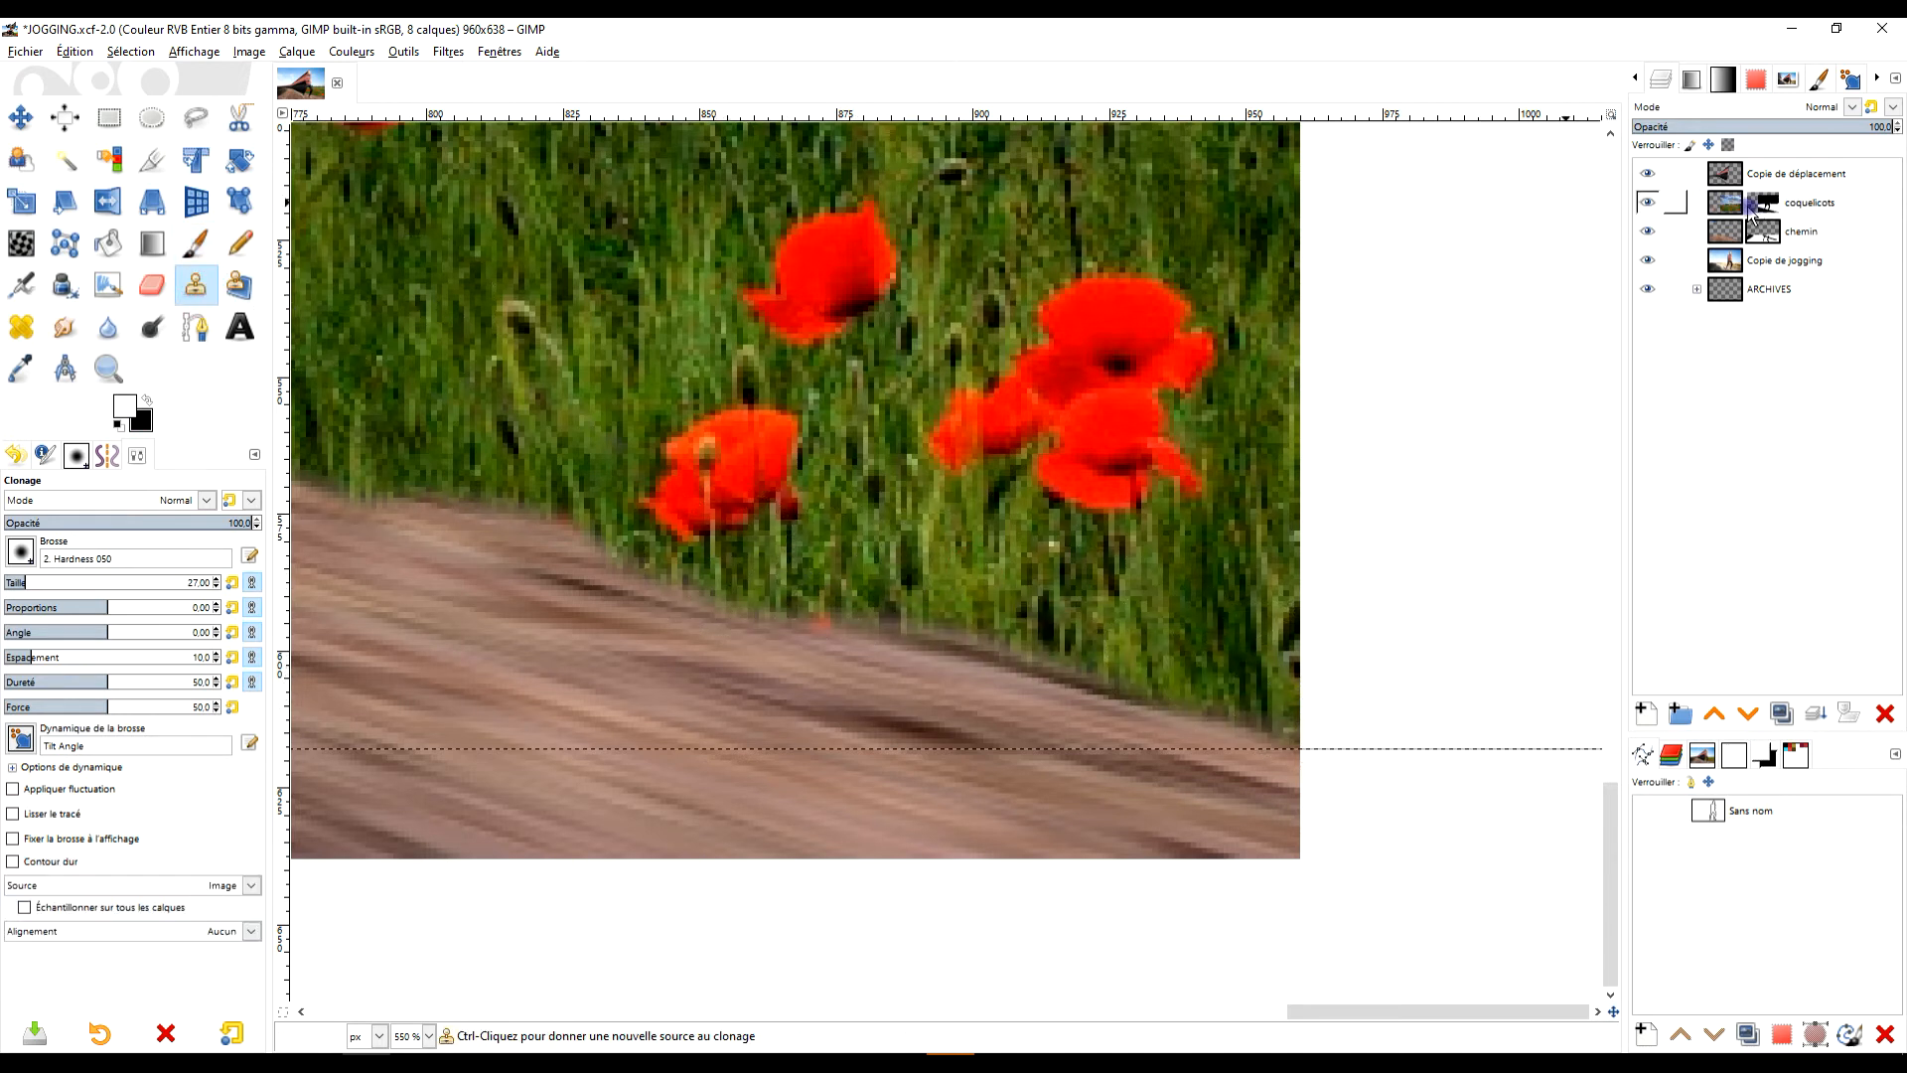
{"action": "left_click", "coordinate": [1726, 202]}
{"action": "left_click", "coordinate": [864, 490], "text": "ctrl"}
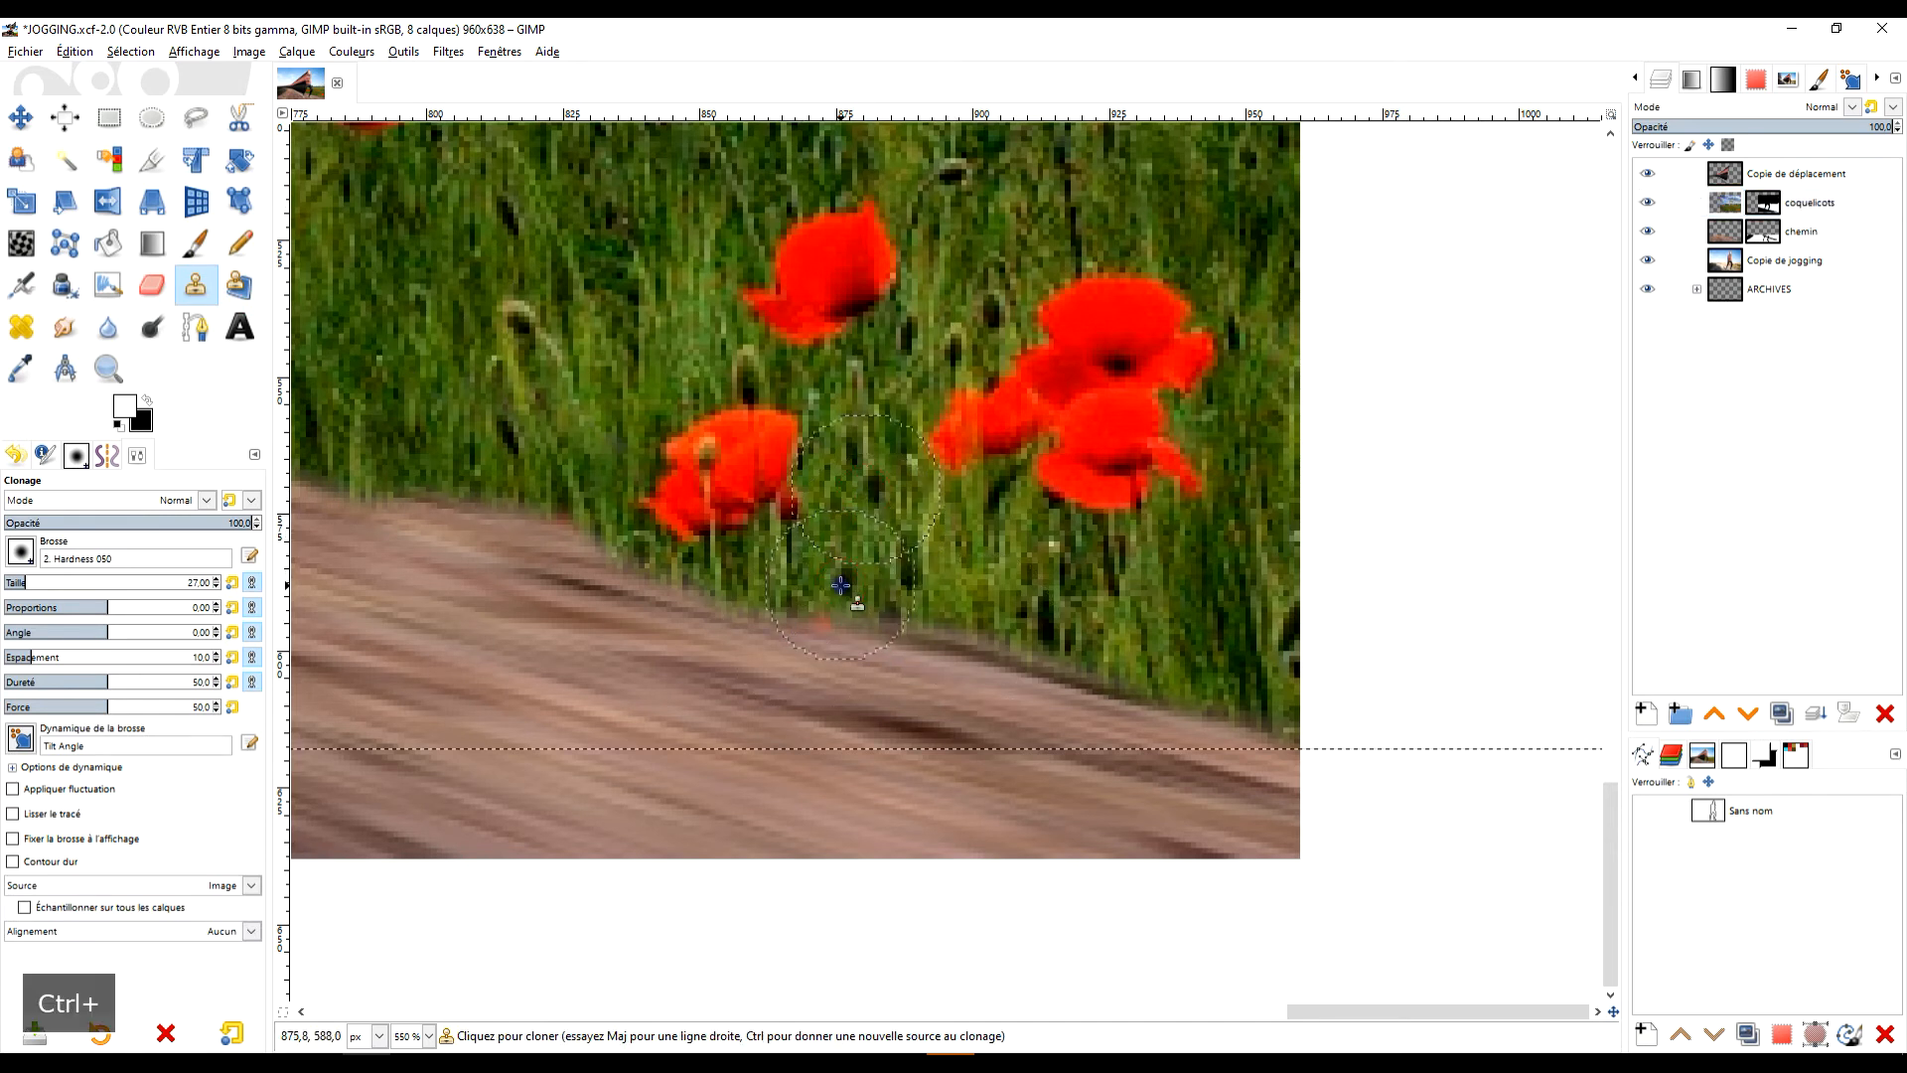
{"action": "scroll", "coordinate": [912, 582], "scroll_direction": "down", "scroll_amount": 8, "text": "ctrl"}
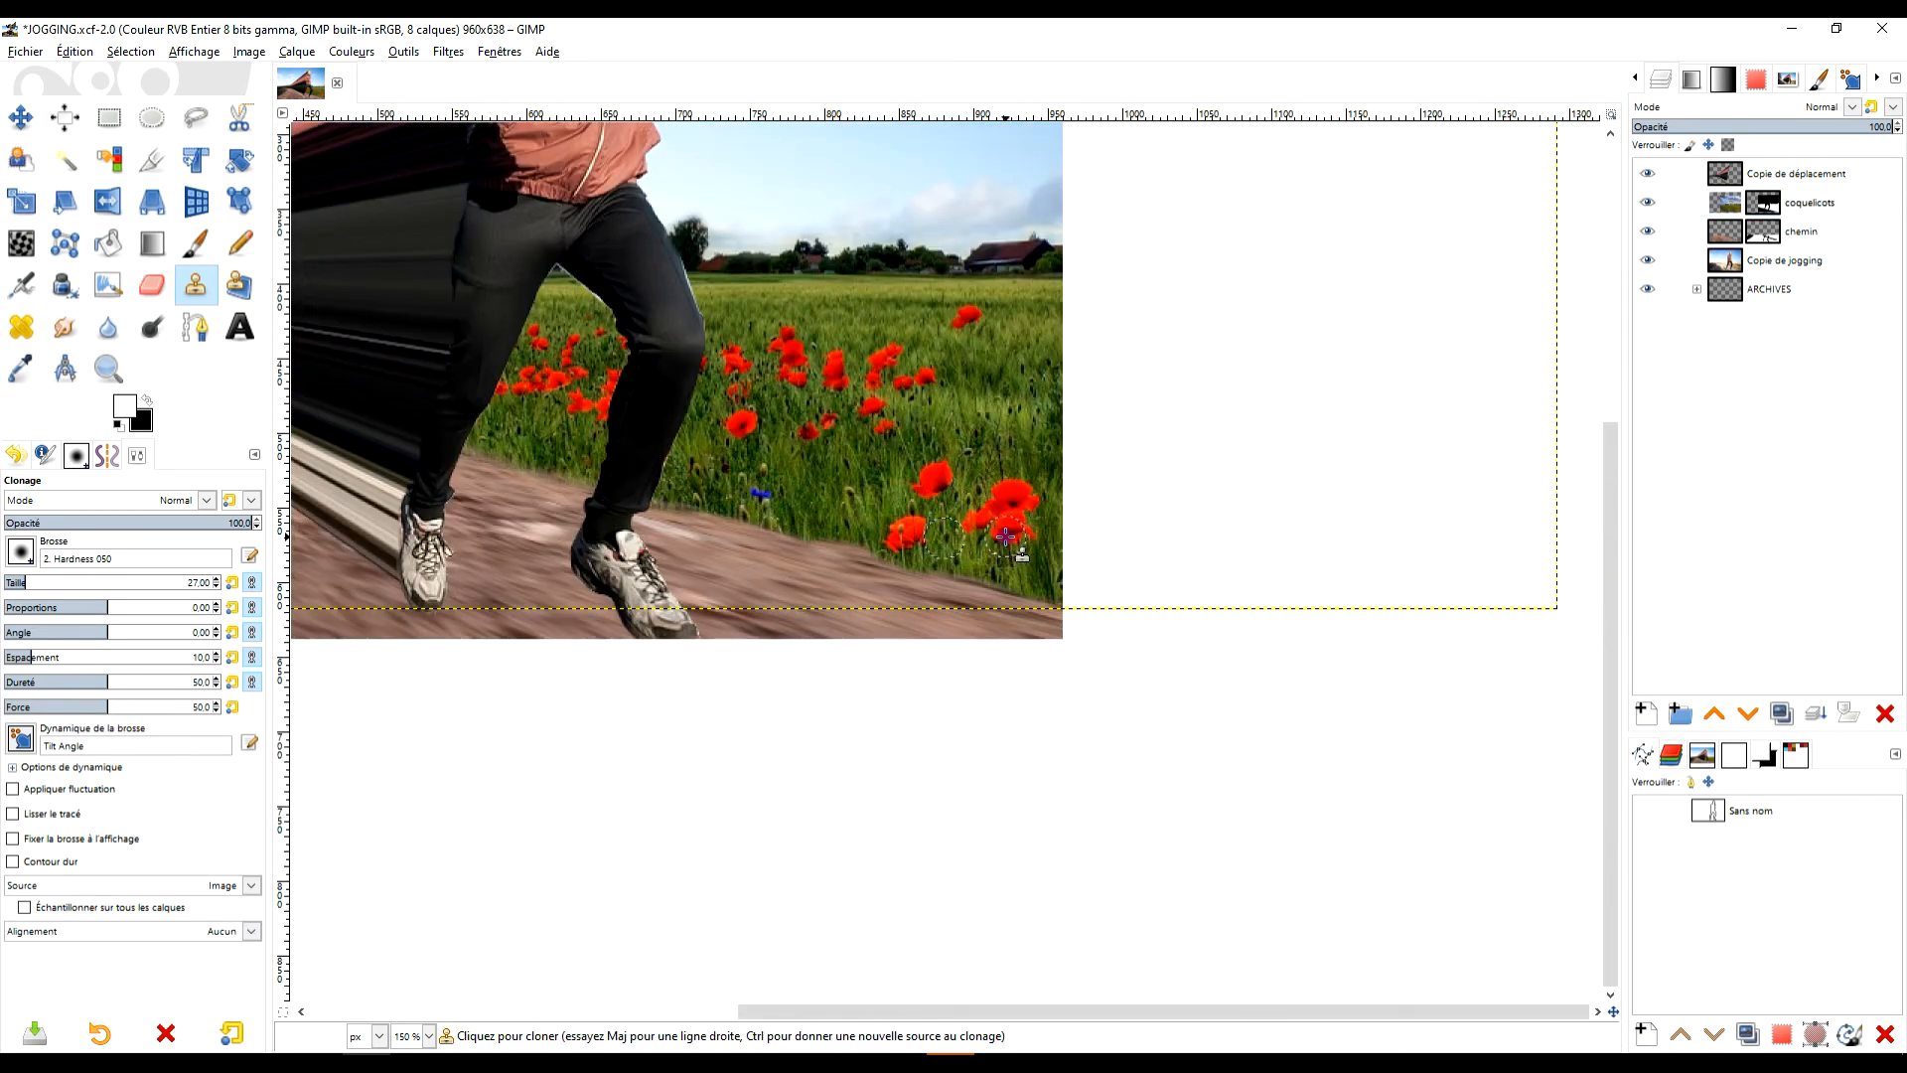
{"action": "key", "text": "1"}
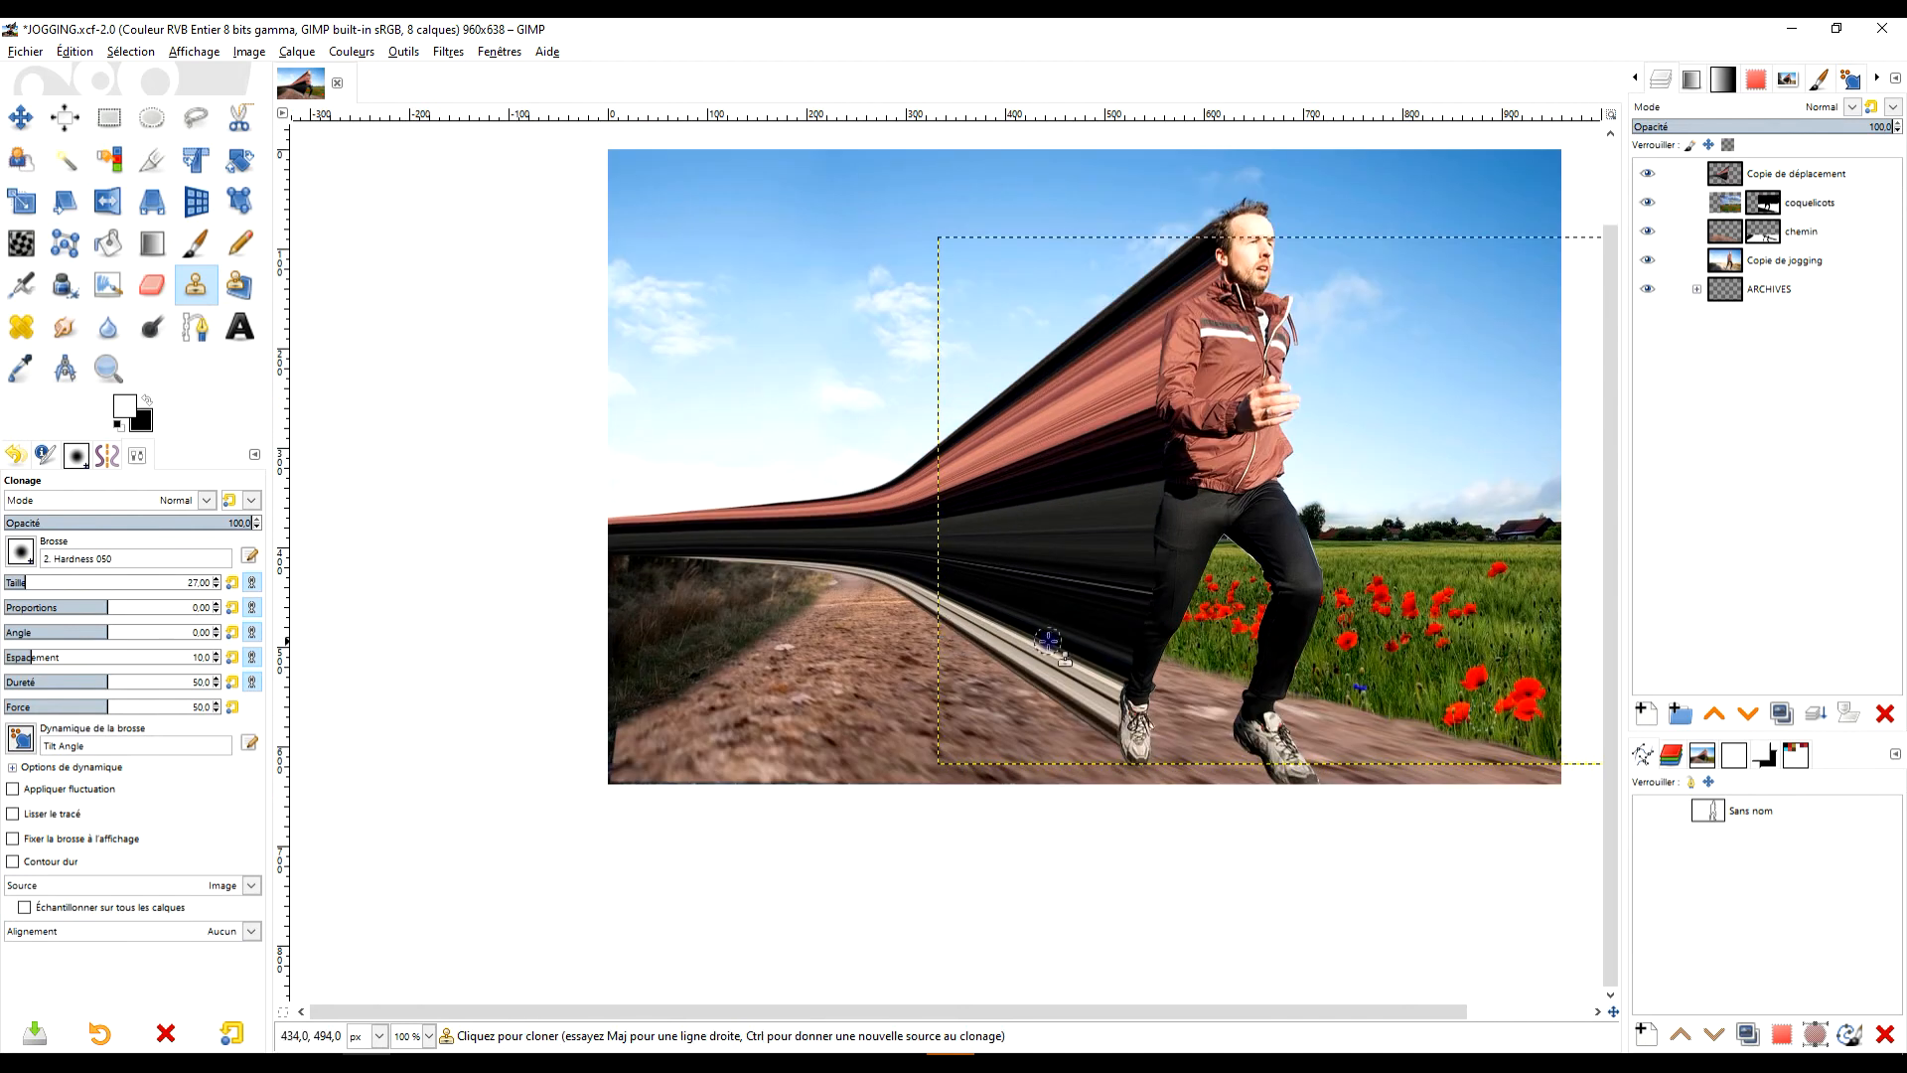
- Paste the copied poppy field photo as a new layer above the coquelicots layer
{"action": "left_click", "coordinate": [113, 127]}
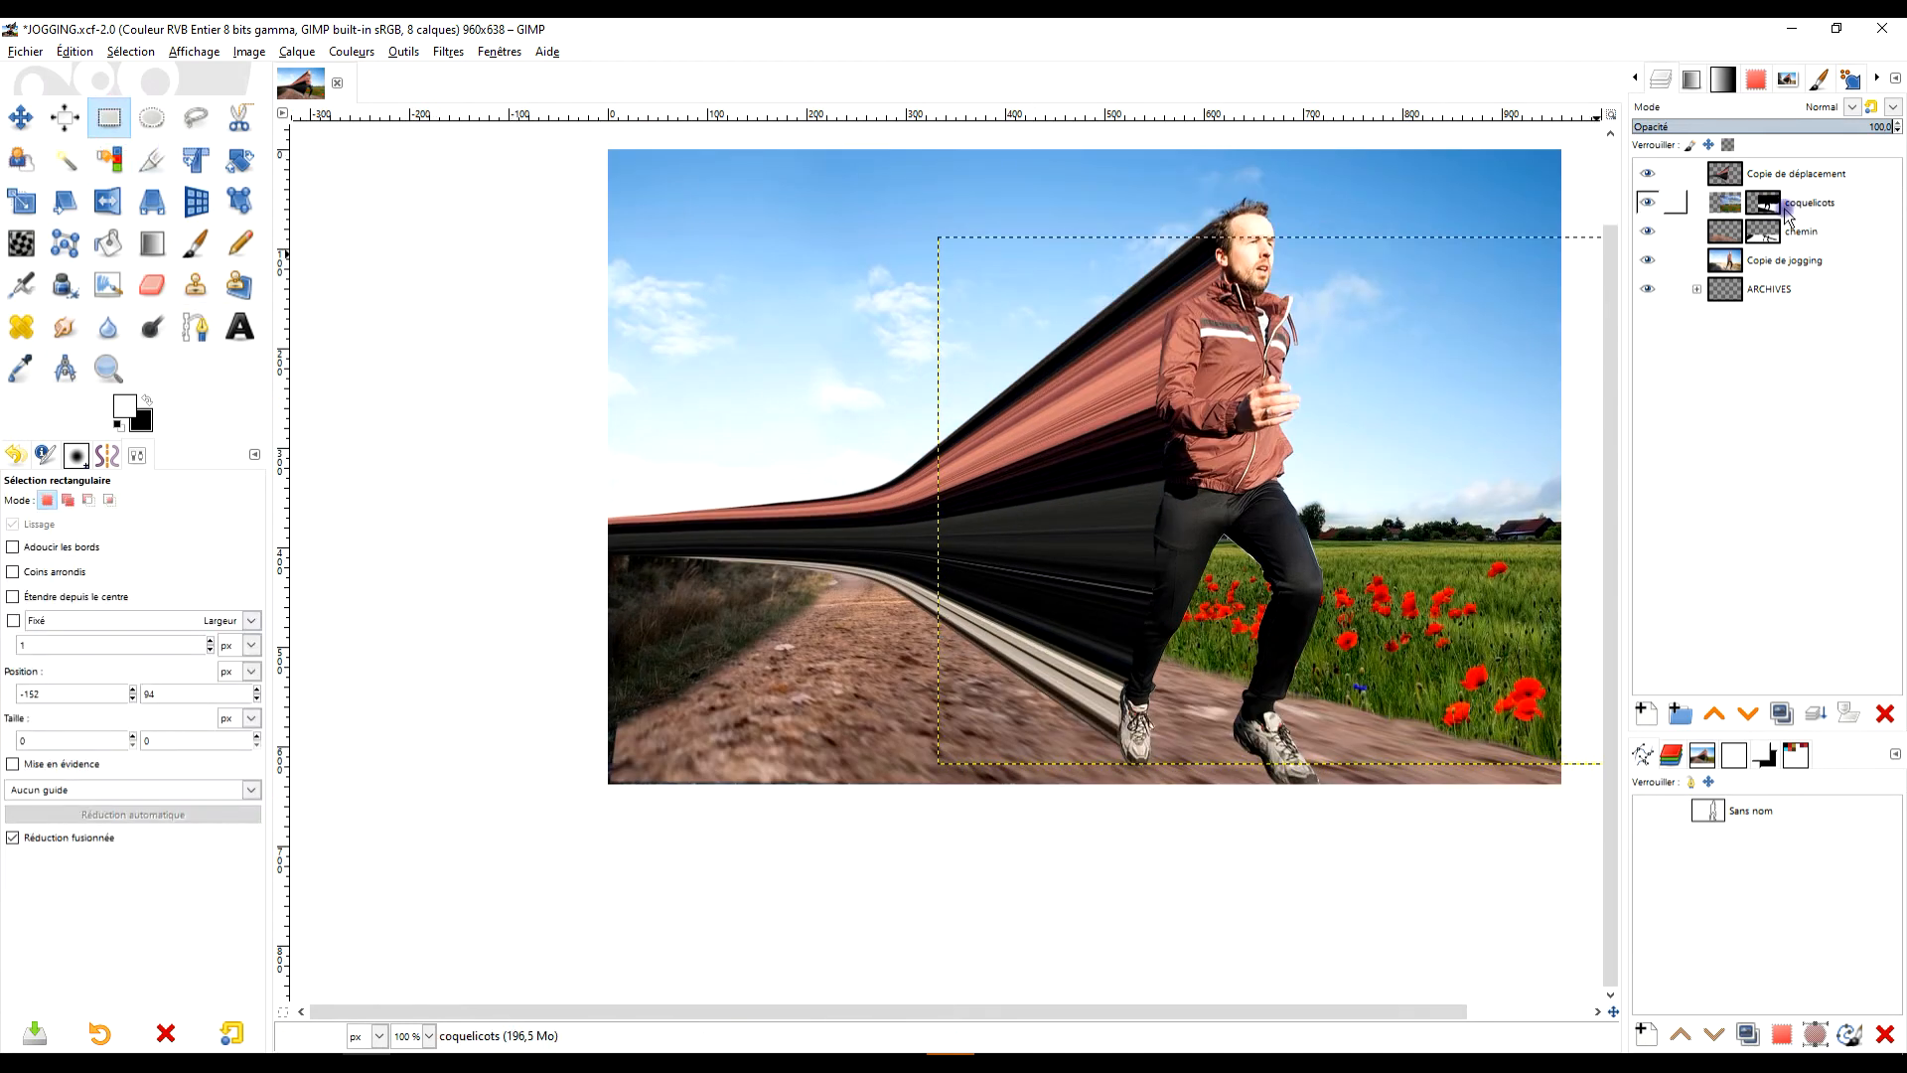
{"action": "left_click", "coordinate": [1717, 208]}
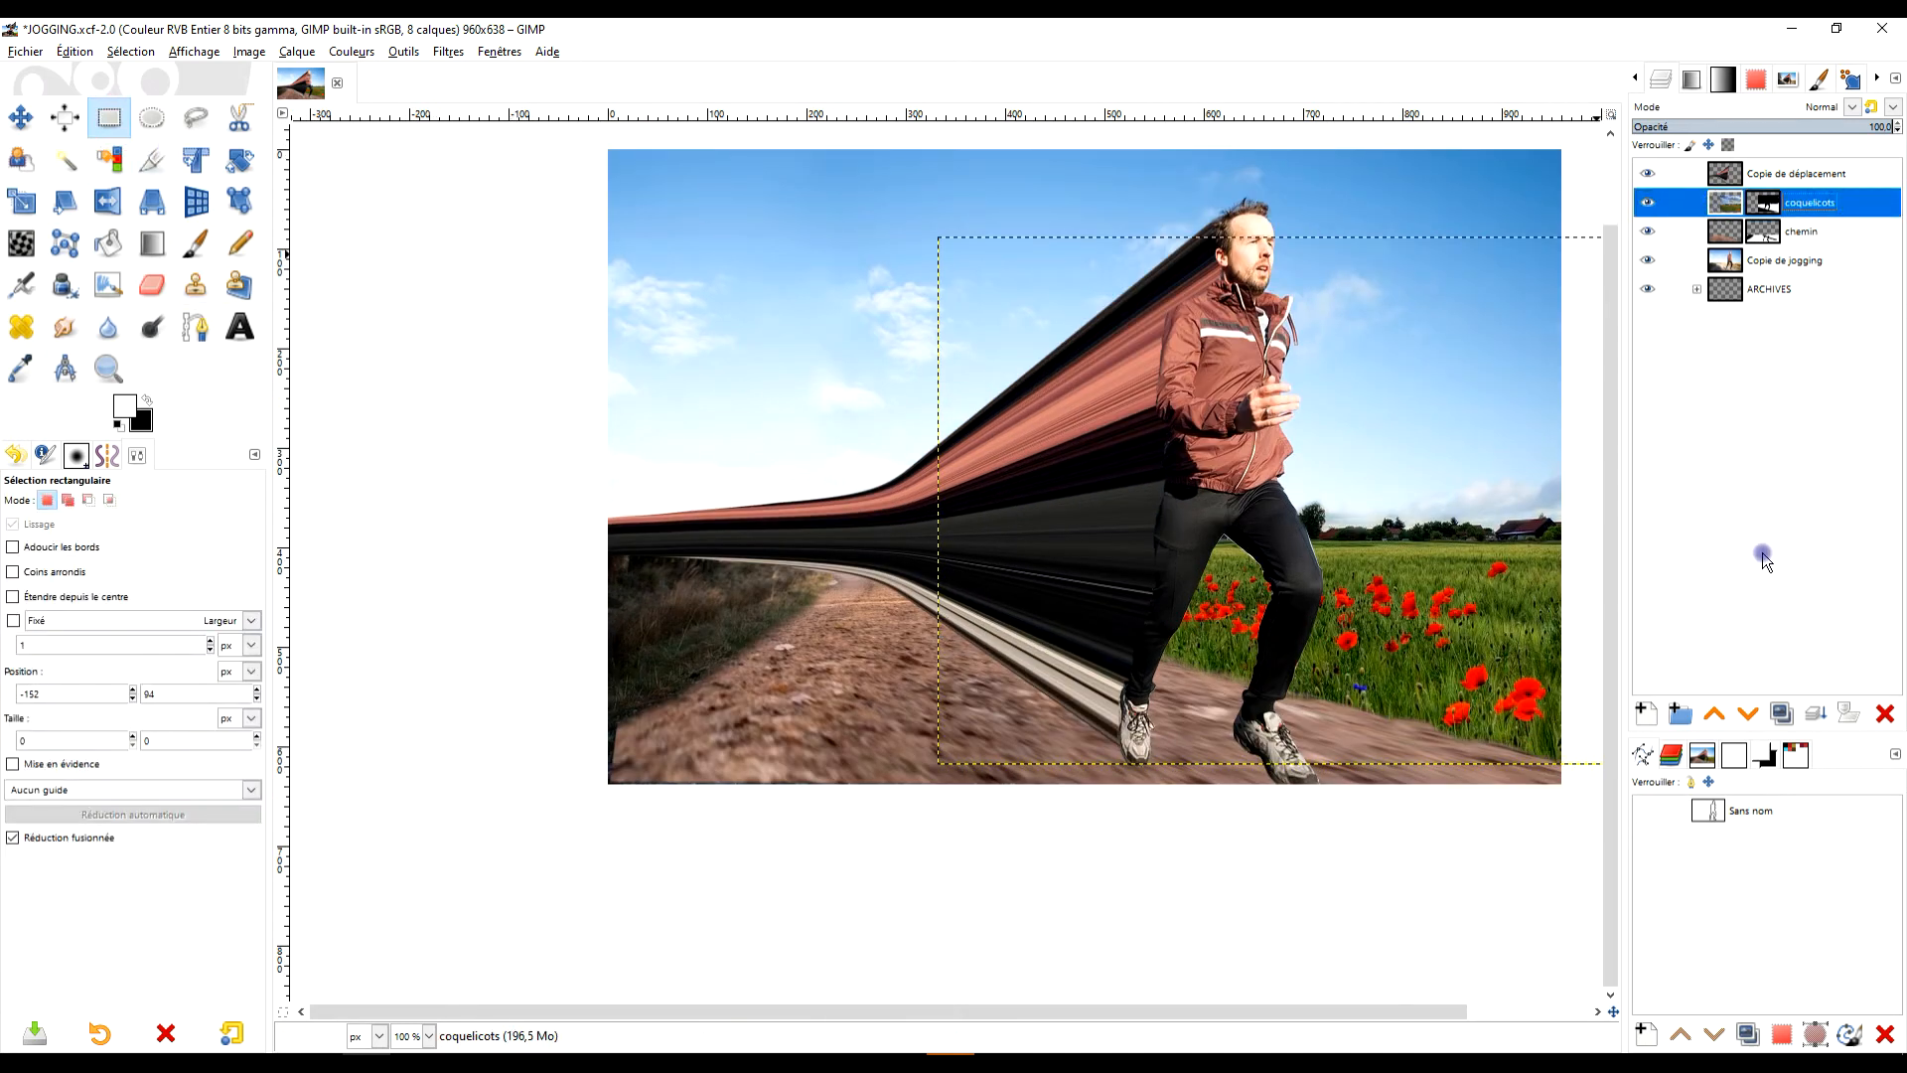
{"action": "left_click", "coordinate": [1667, 688]}
{"action": "left_click", "coordinate": [79, 56]}
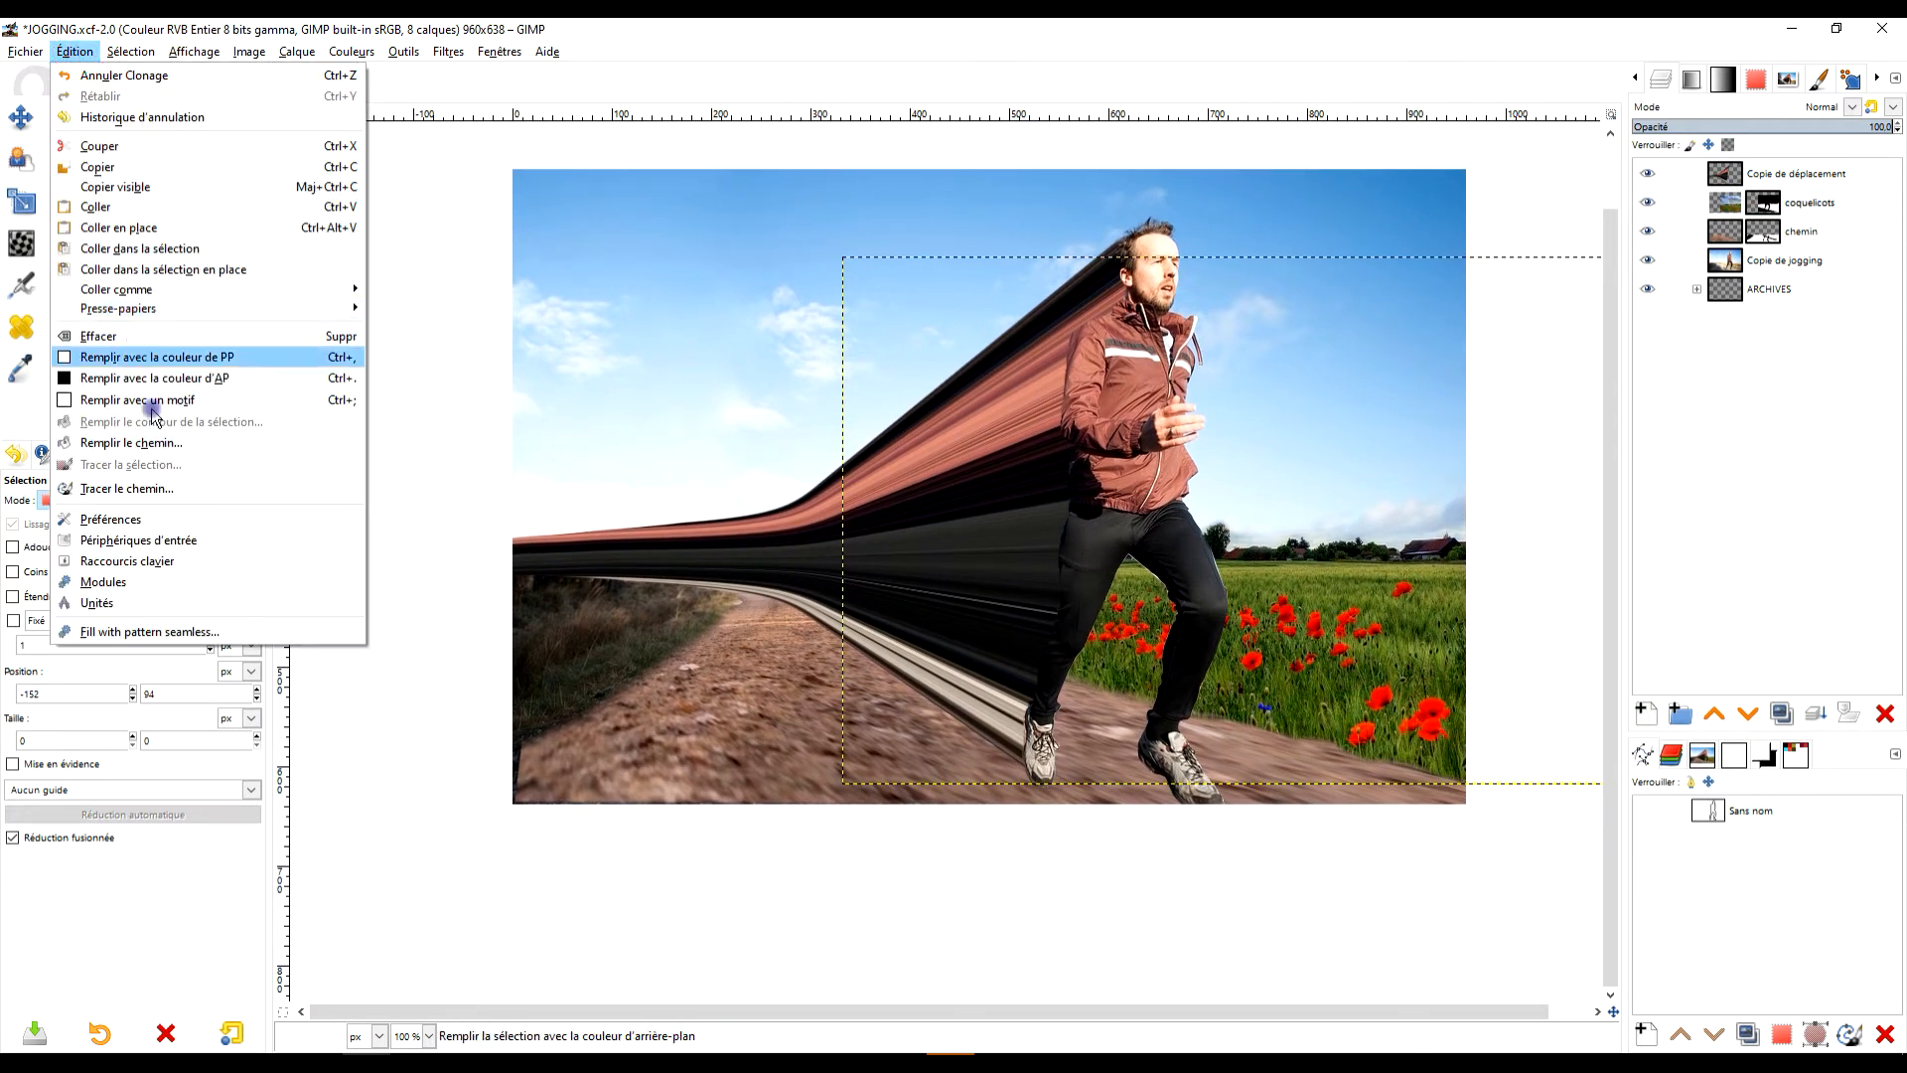
{"action": "mouse_move", "coordinate": [229, 289]}
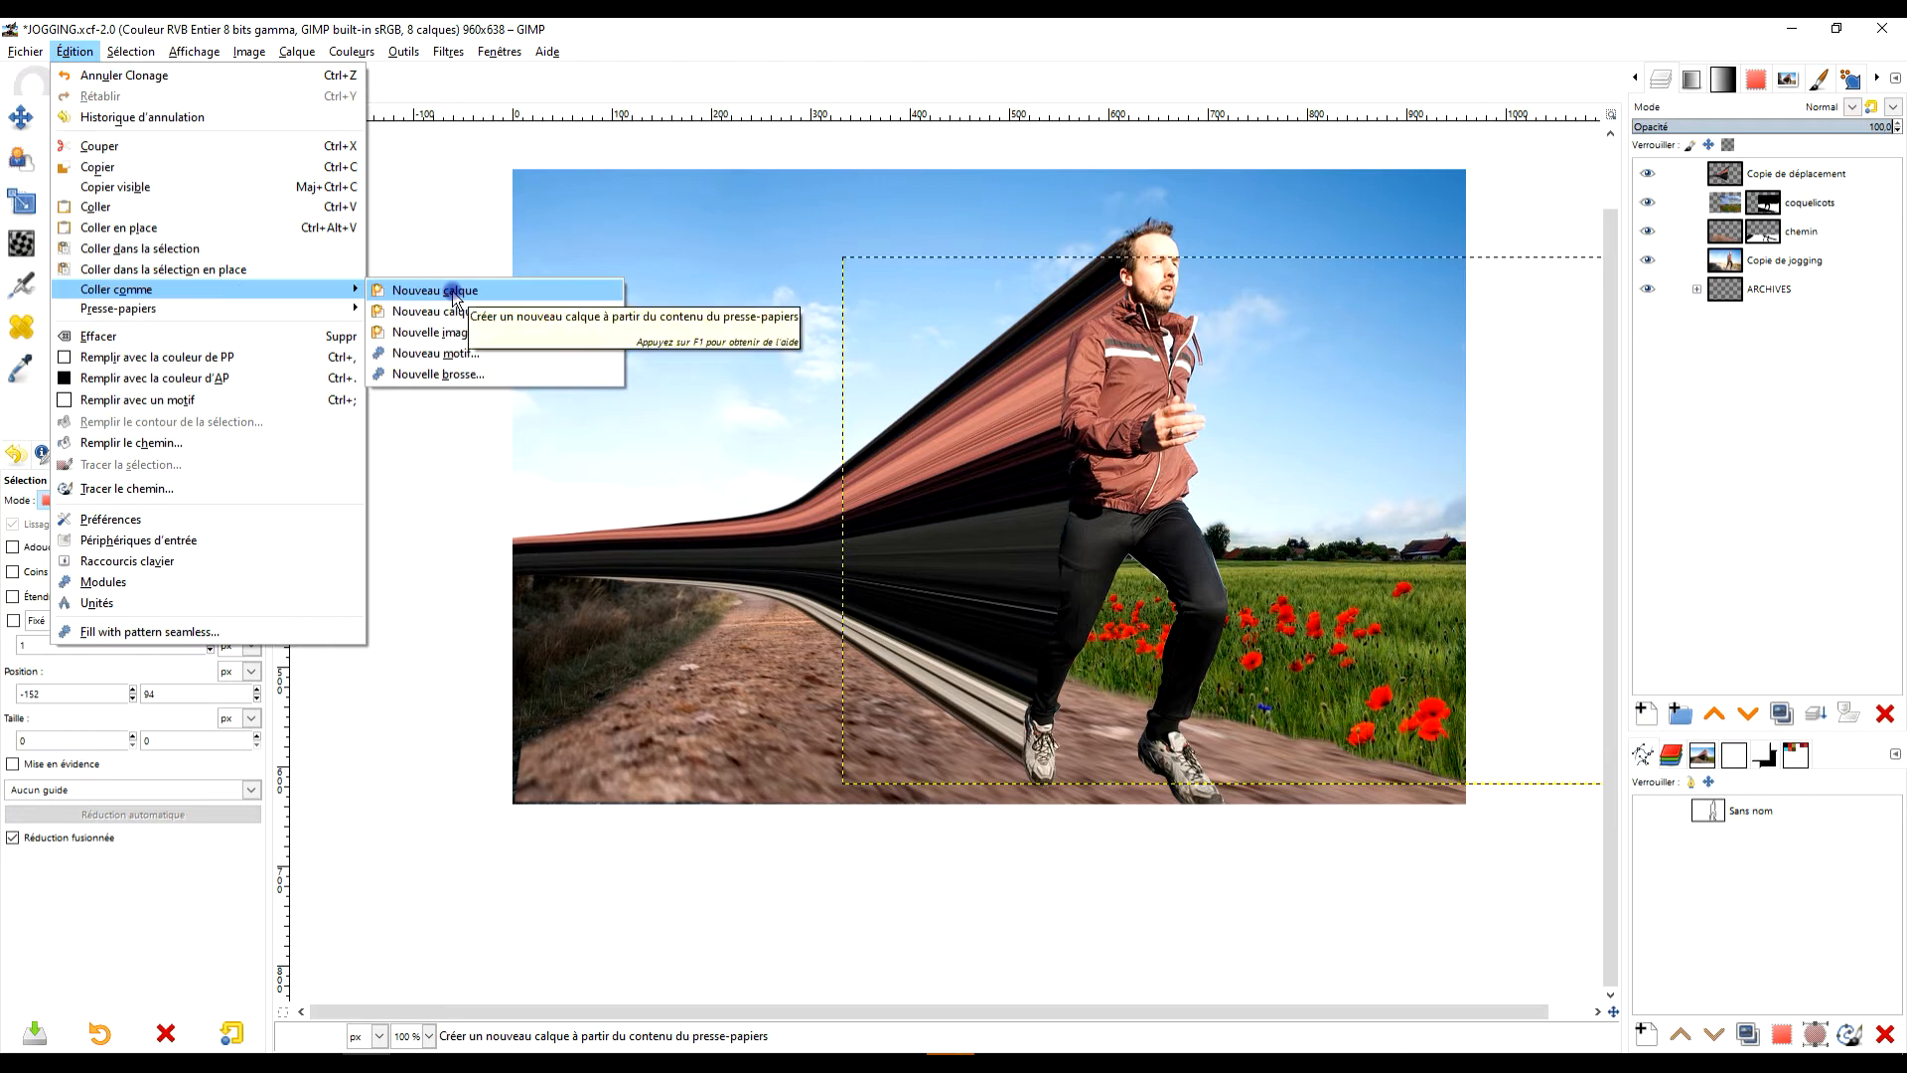
{"action": "left_click", "coordinate": [453, 291]}
- Move the pasted poppy layer over the photo and flip it horizontally
{"action": "left_click", "coordinate": [20, 117]}
{"action": "left_click_drag", "start_coordinate": [1290, 673], "coordinate": [432, 629]}
{"action": "left_click_drag", "start_coordinate": [702, 671], "coordinate": [1196, 723]}
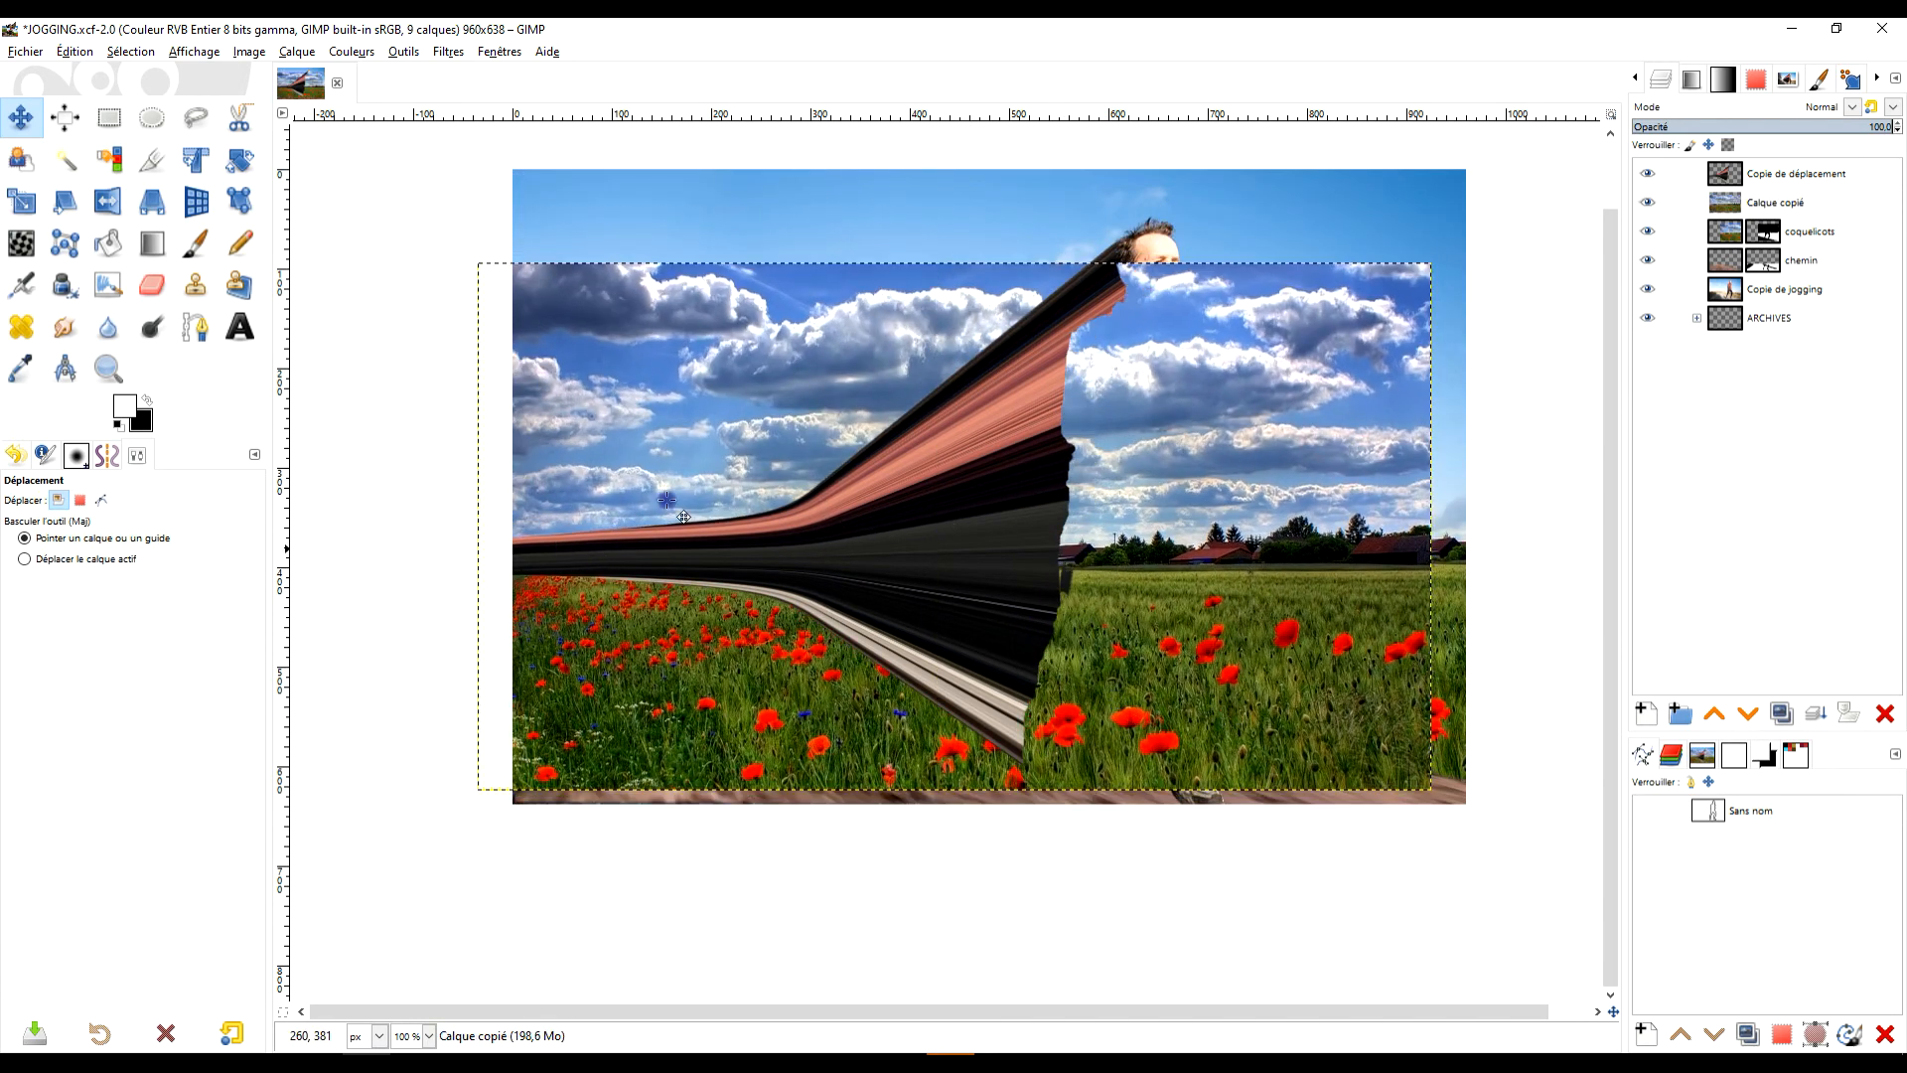
{"action": "left_click", "coordinate": [107, 201]}
{"action": "left_click", "coordinate": [707, 682]}
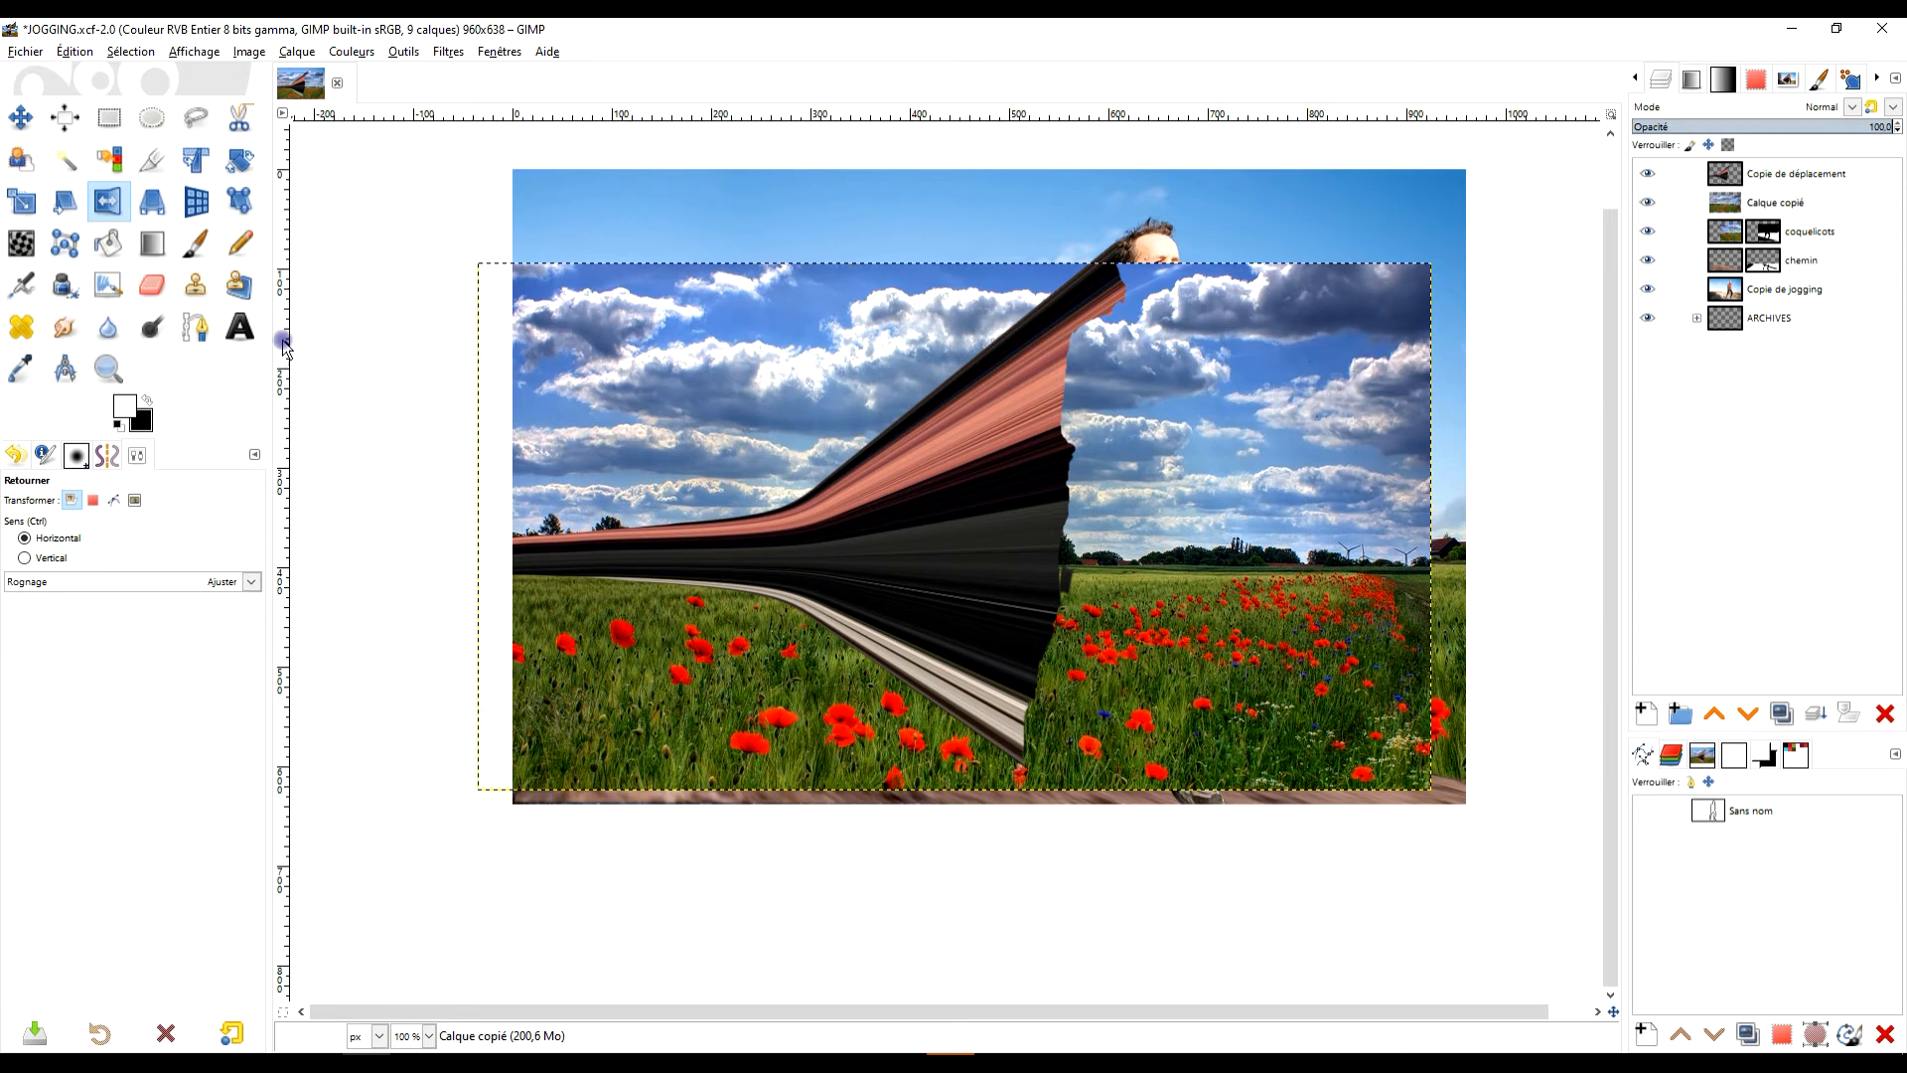
- Move the flipped poppy layer over the left part of the photo, ending before the runner
{"action": "left_click", "coordinate": [20, 118]}
{"action": "left_click_drag", "start_coordinate": [840, 697], "coordinate": [359, 707]}
{"action": "left_click_drag", "start_coordinate": [793, 760], "coordinate": [732, 768]}
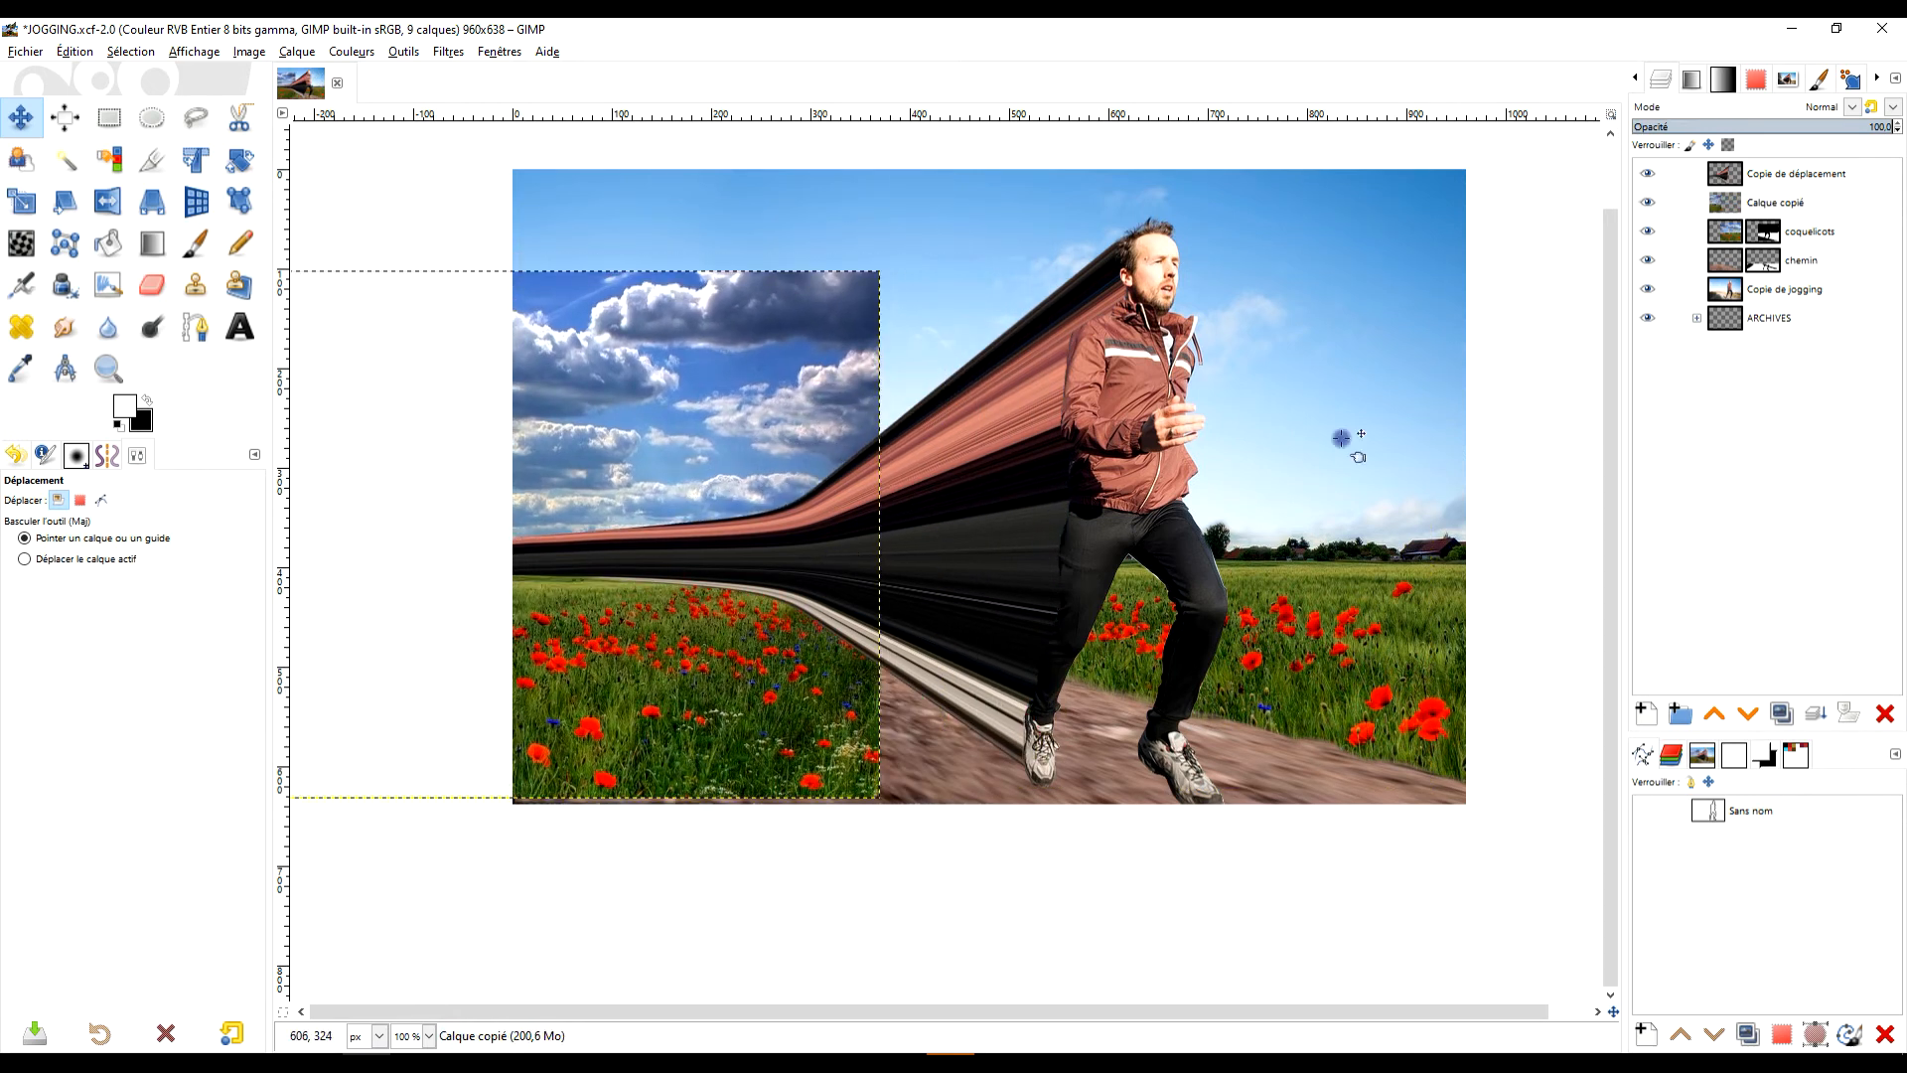
- Add a white (full opacity) layer mask to the Calque copié layer
{"action": "right_click", "coordinate": [1732, 206]}
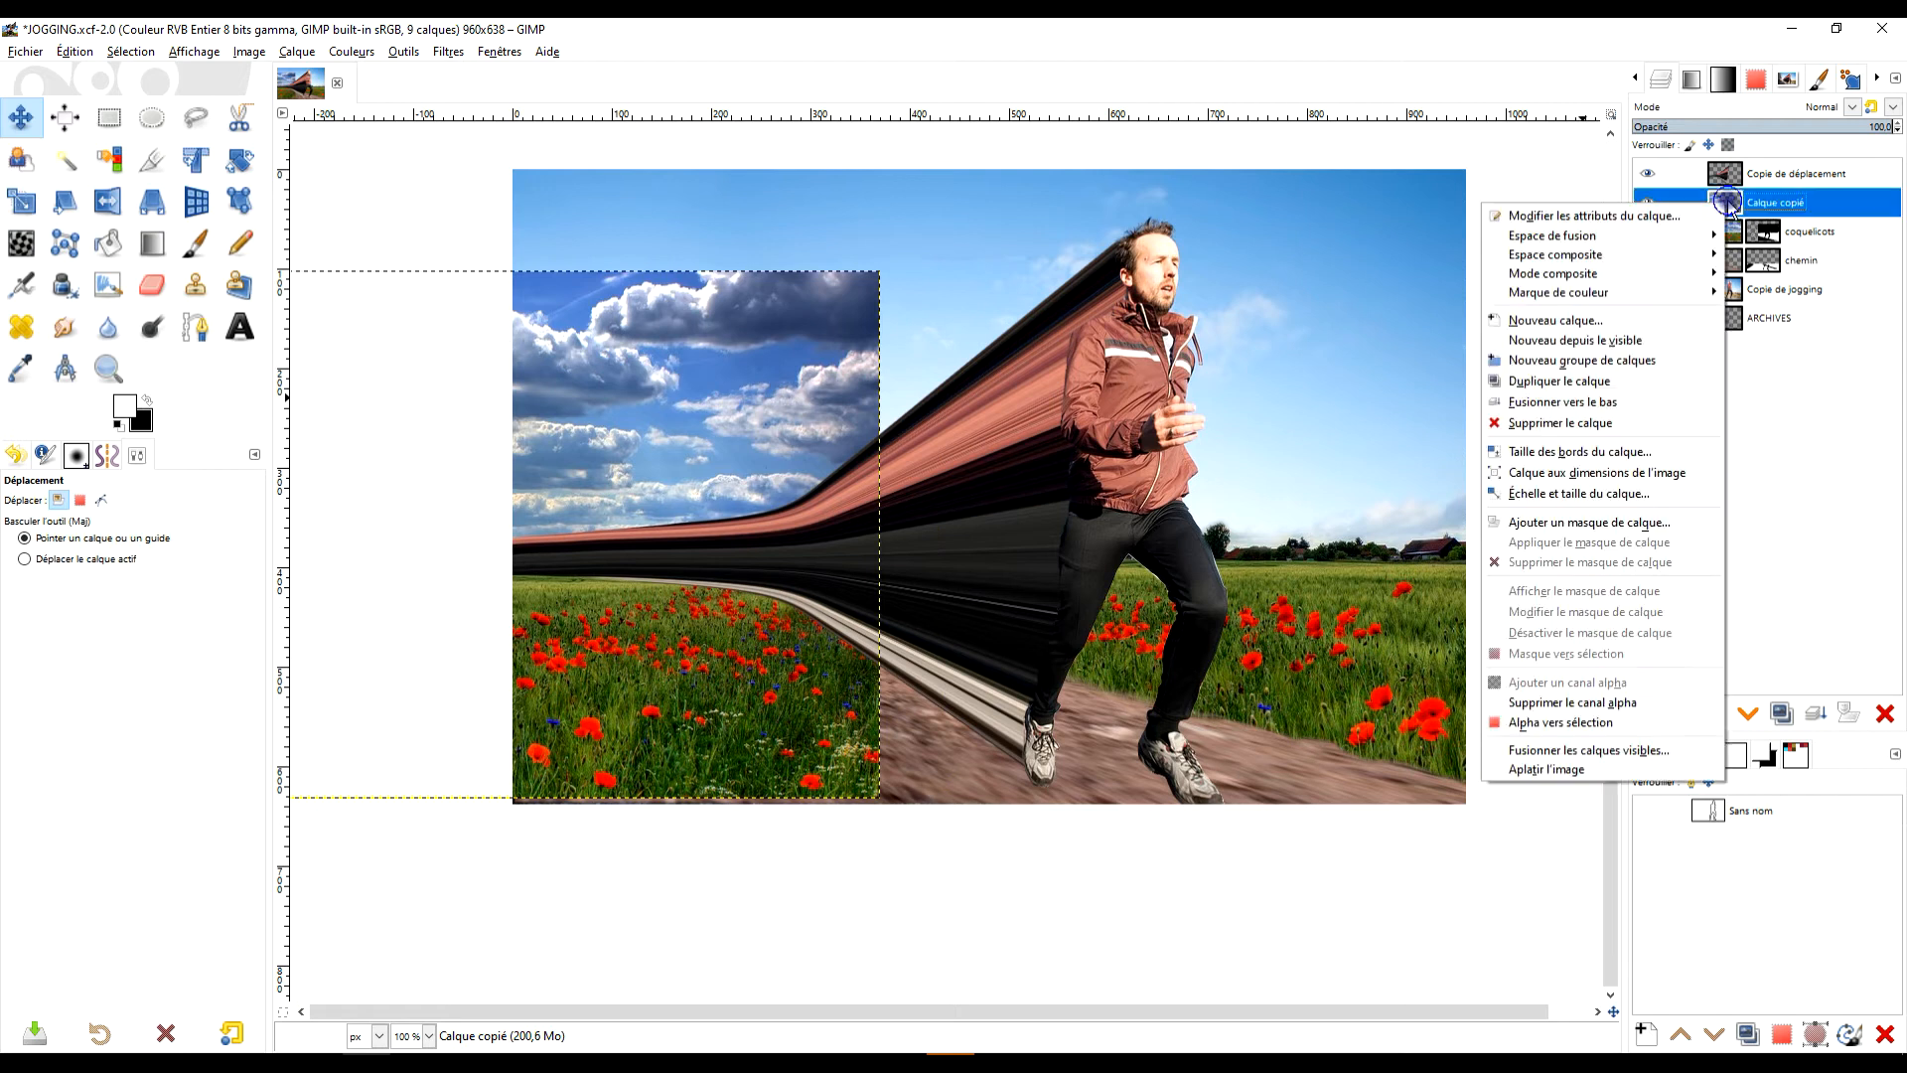
{"action": "left_click", "coordinate": [1623, 523]}
{"action": "left_click", "coordinate": [1611, 680]}
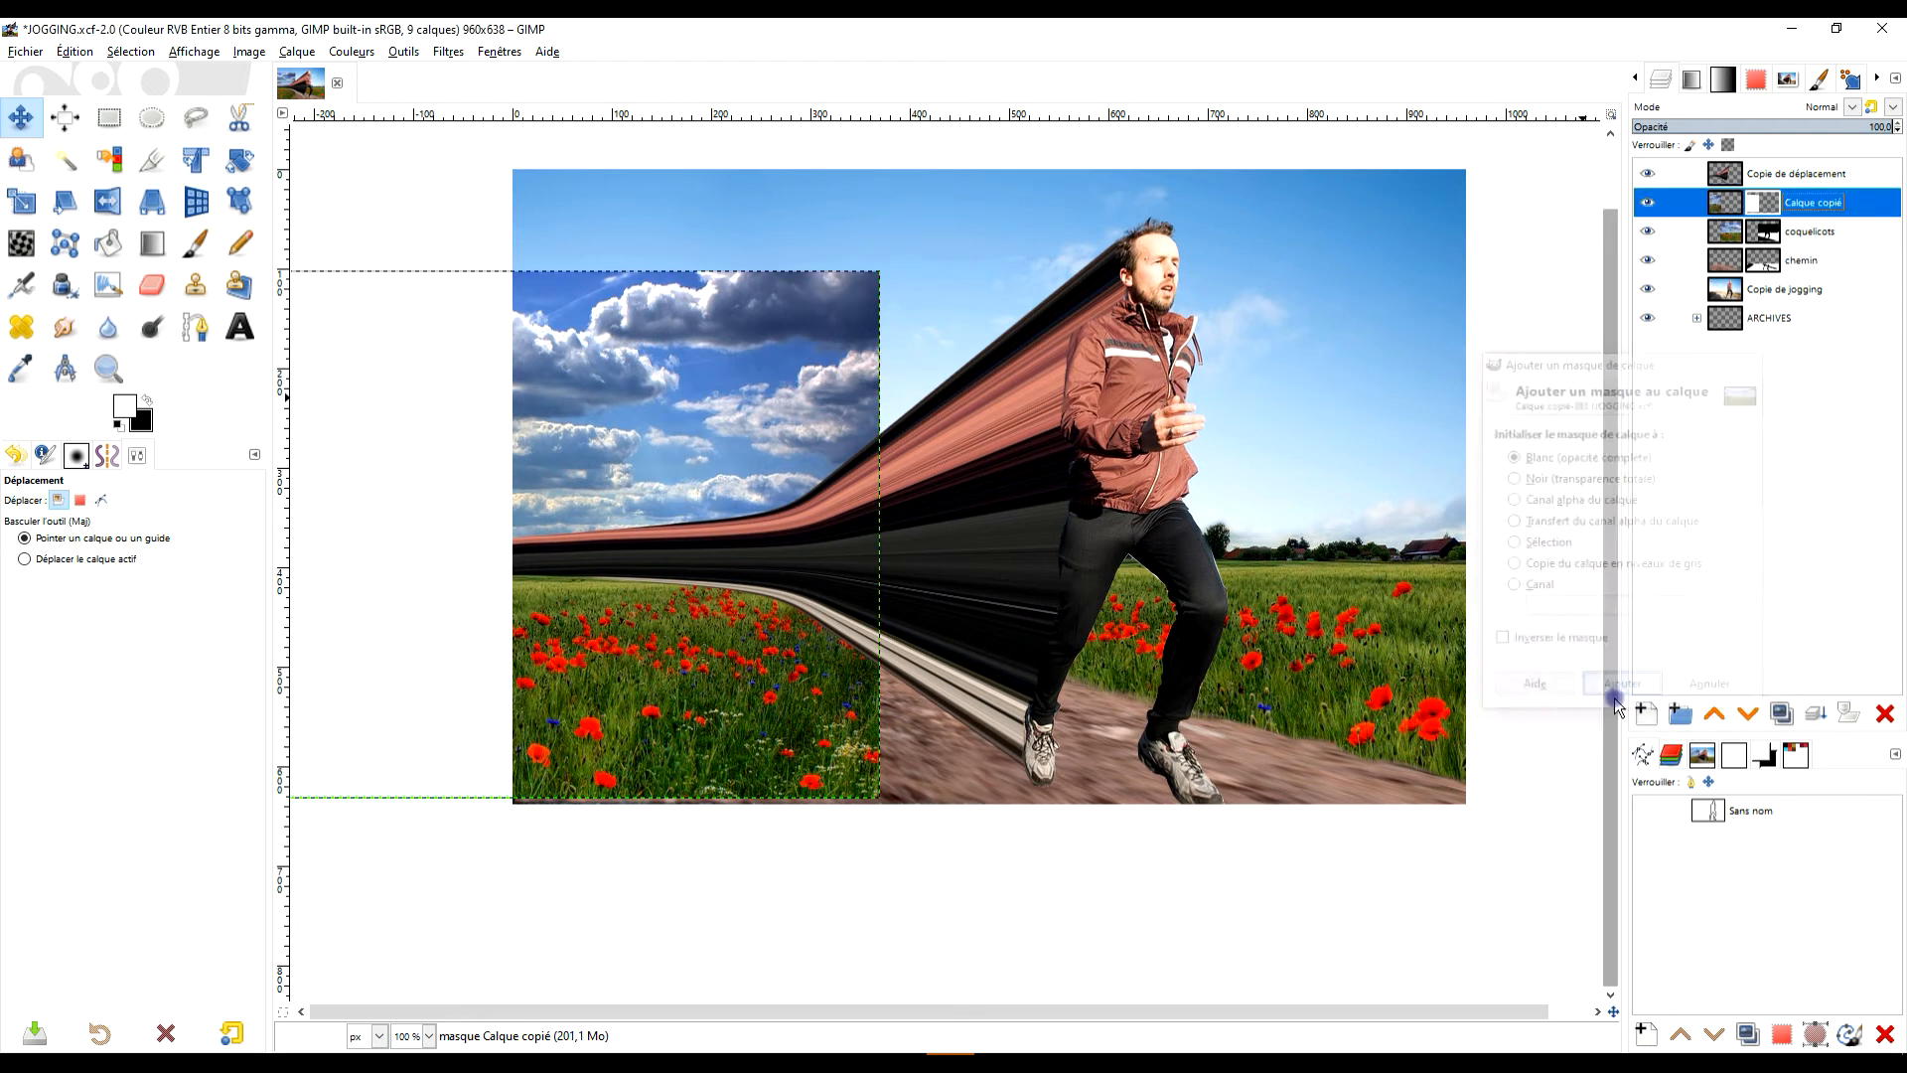
- Create a selection from the alpha of the chemin layer
{"action": "left_click", "coordinate": [196, 242]}
{"action": "scroll", "coordinate": [801, 608], "scroll_direction": "down", "scroll_amount": 2}
{"action": "scroll", "coordinate": [802, 608], "scroll_direction": "left", "scroll_amount": 2}
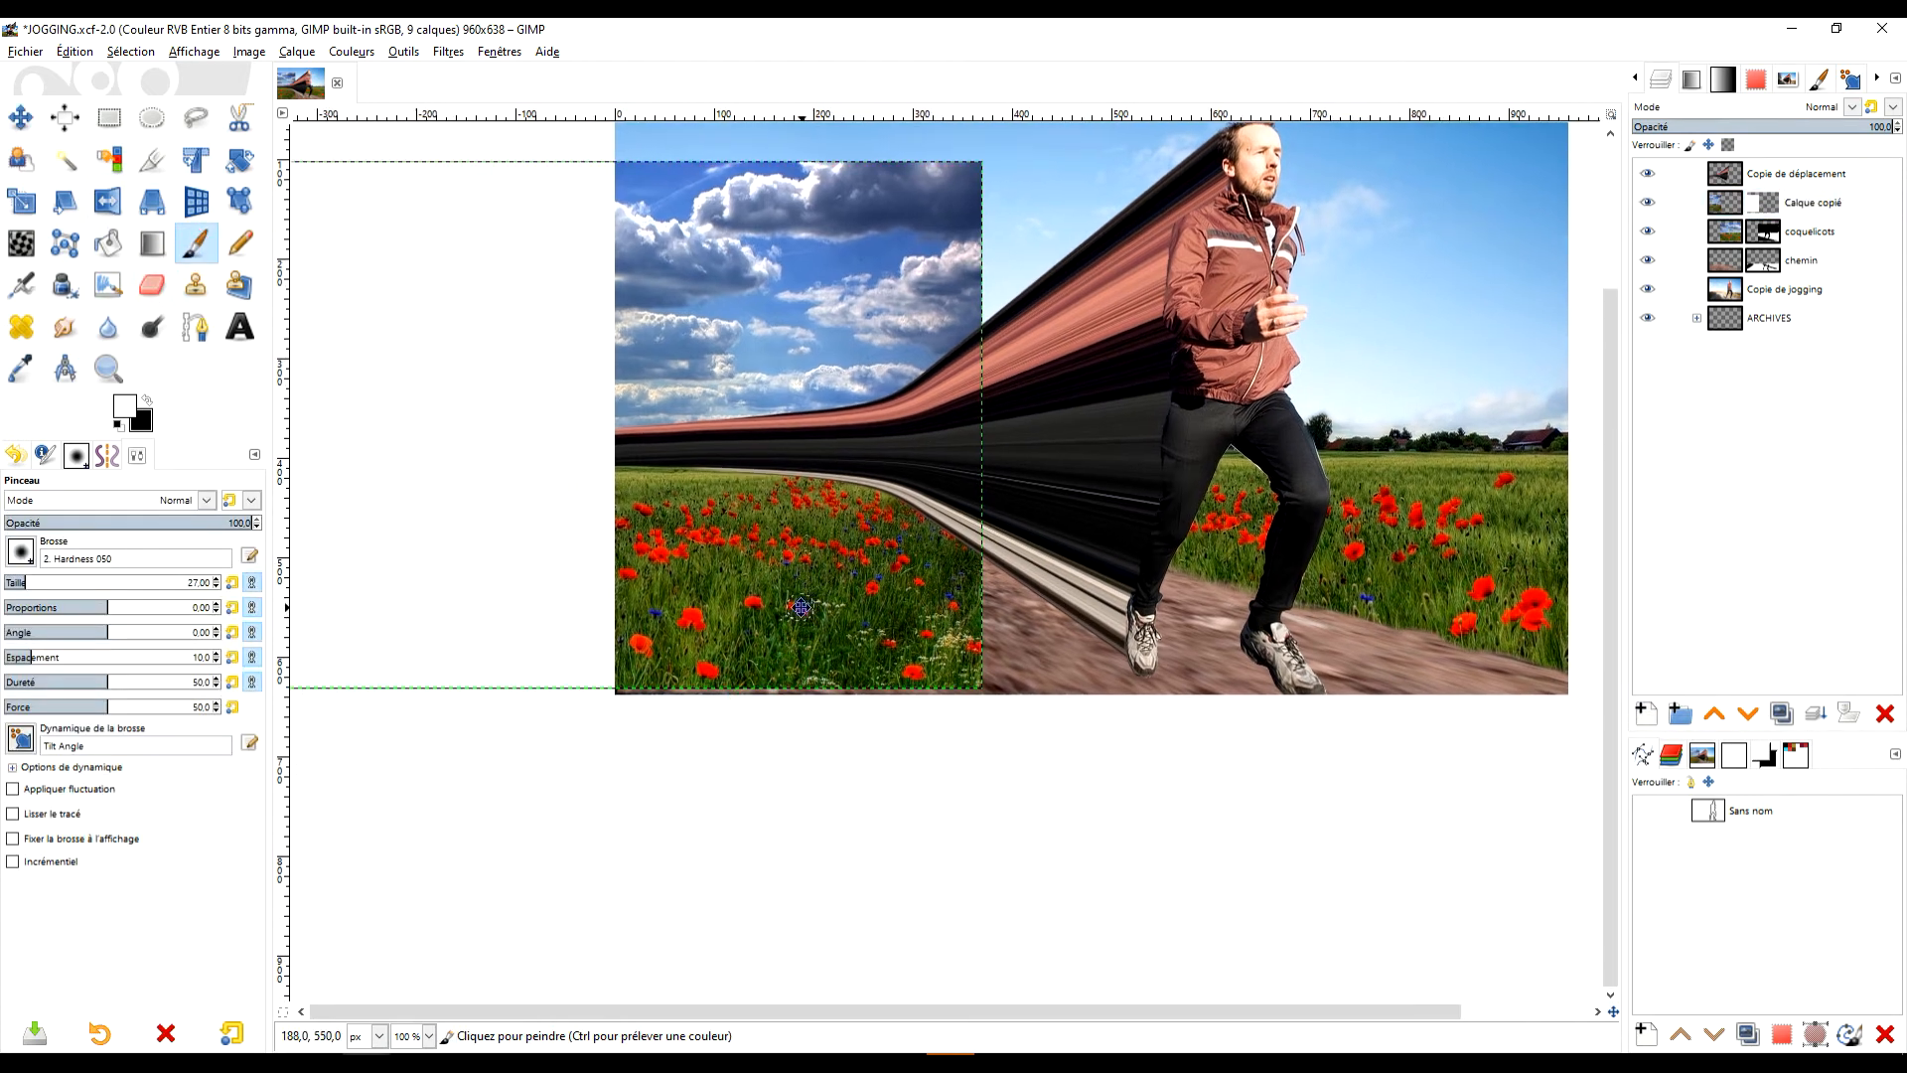
{"action": "right_click", "coordinate": [1730, 266]}
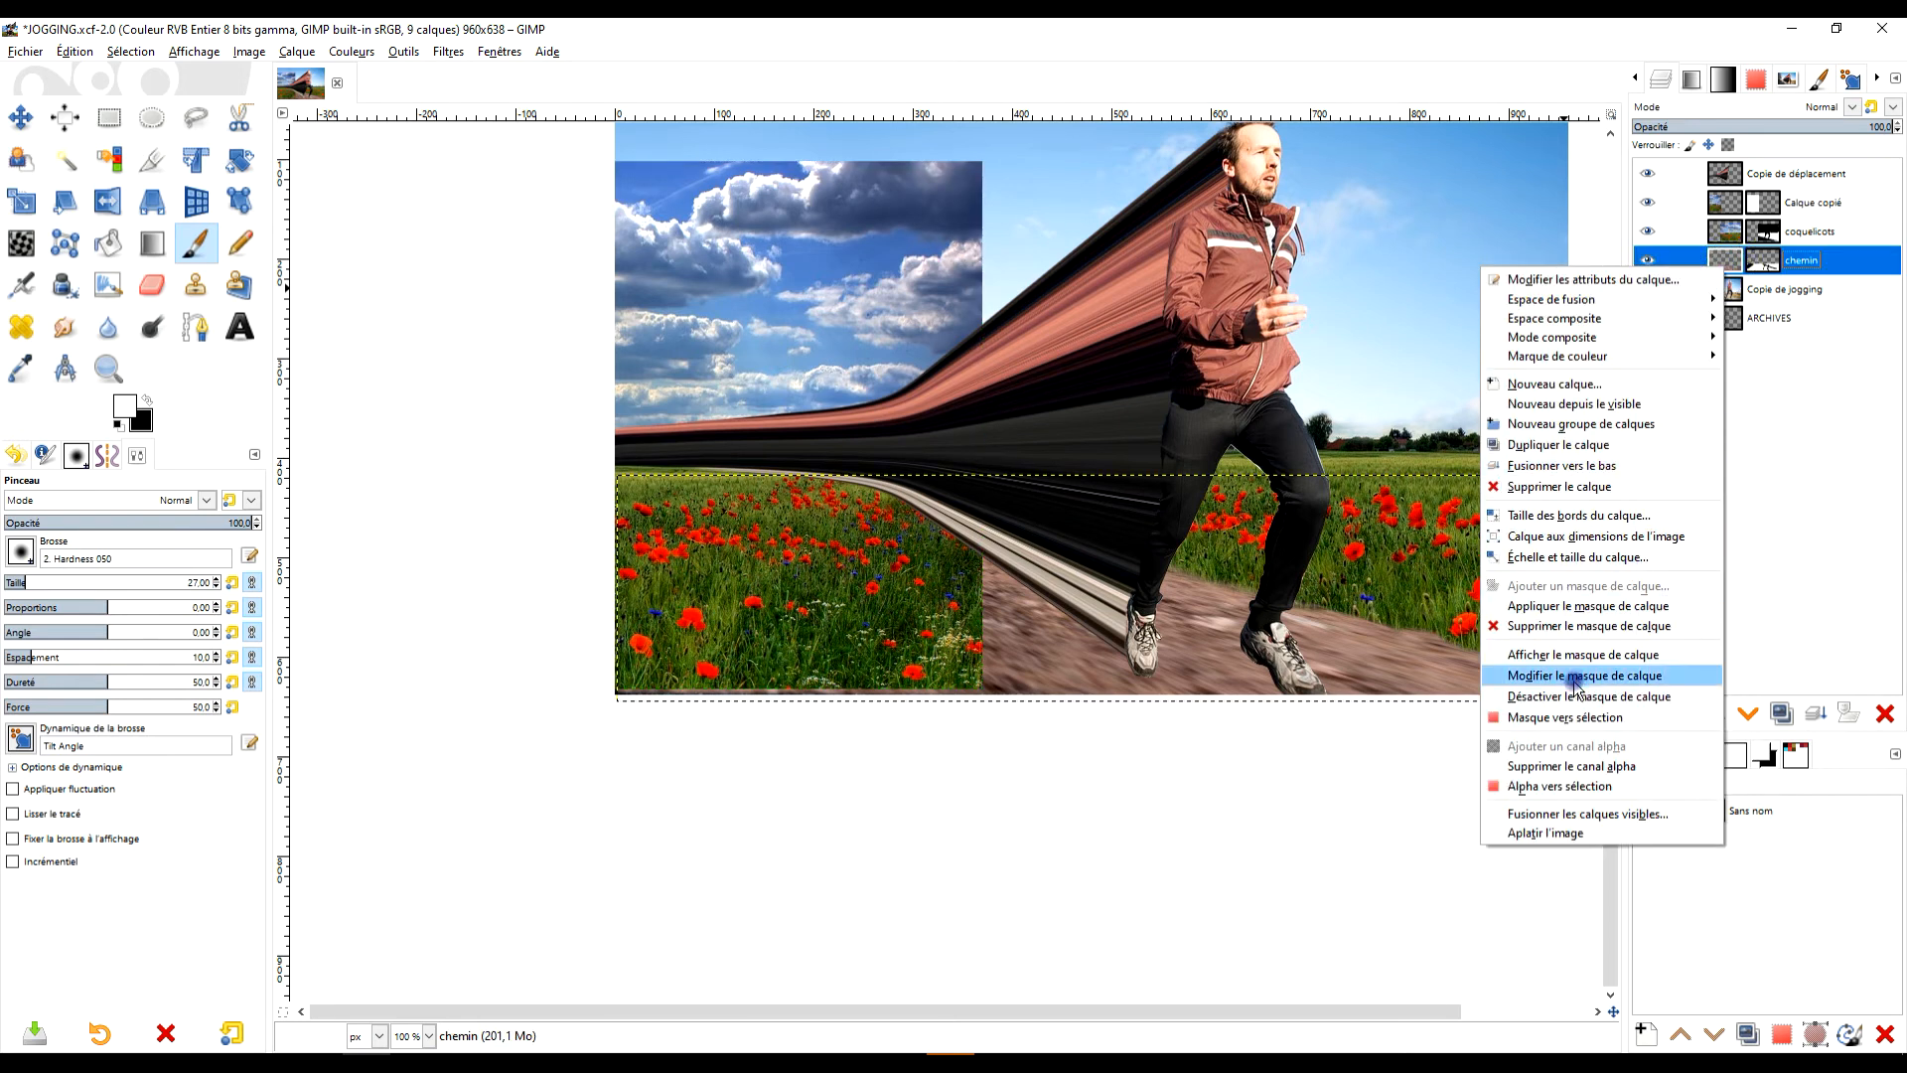
{"action": "left_click", "coordinate": [1562, 785]}
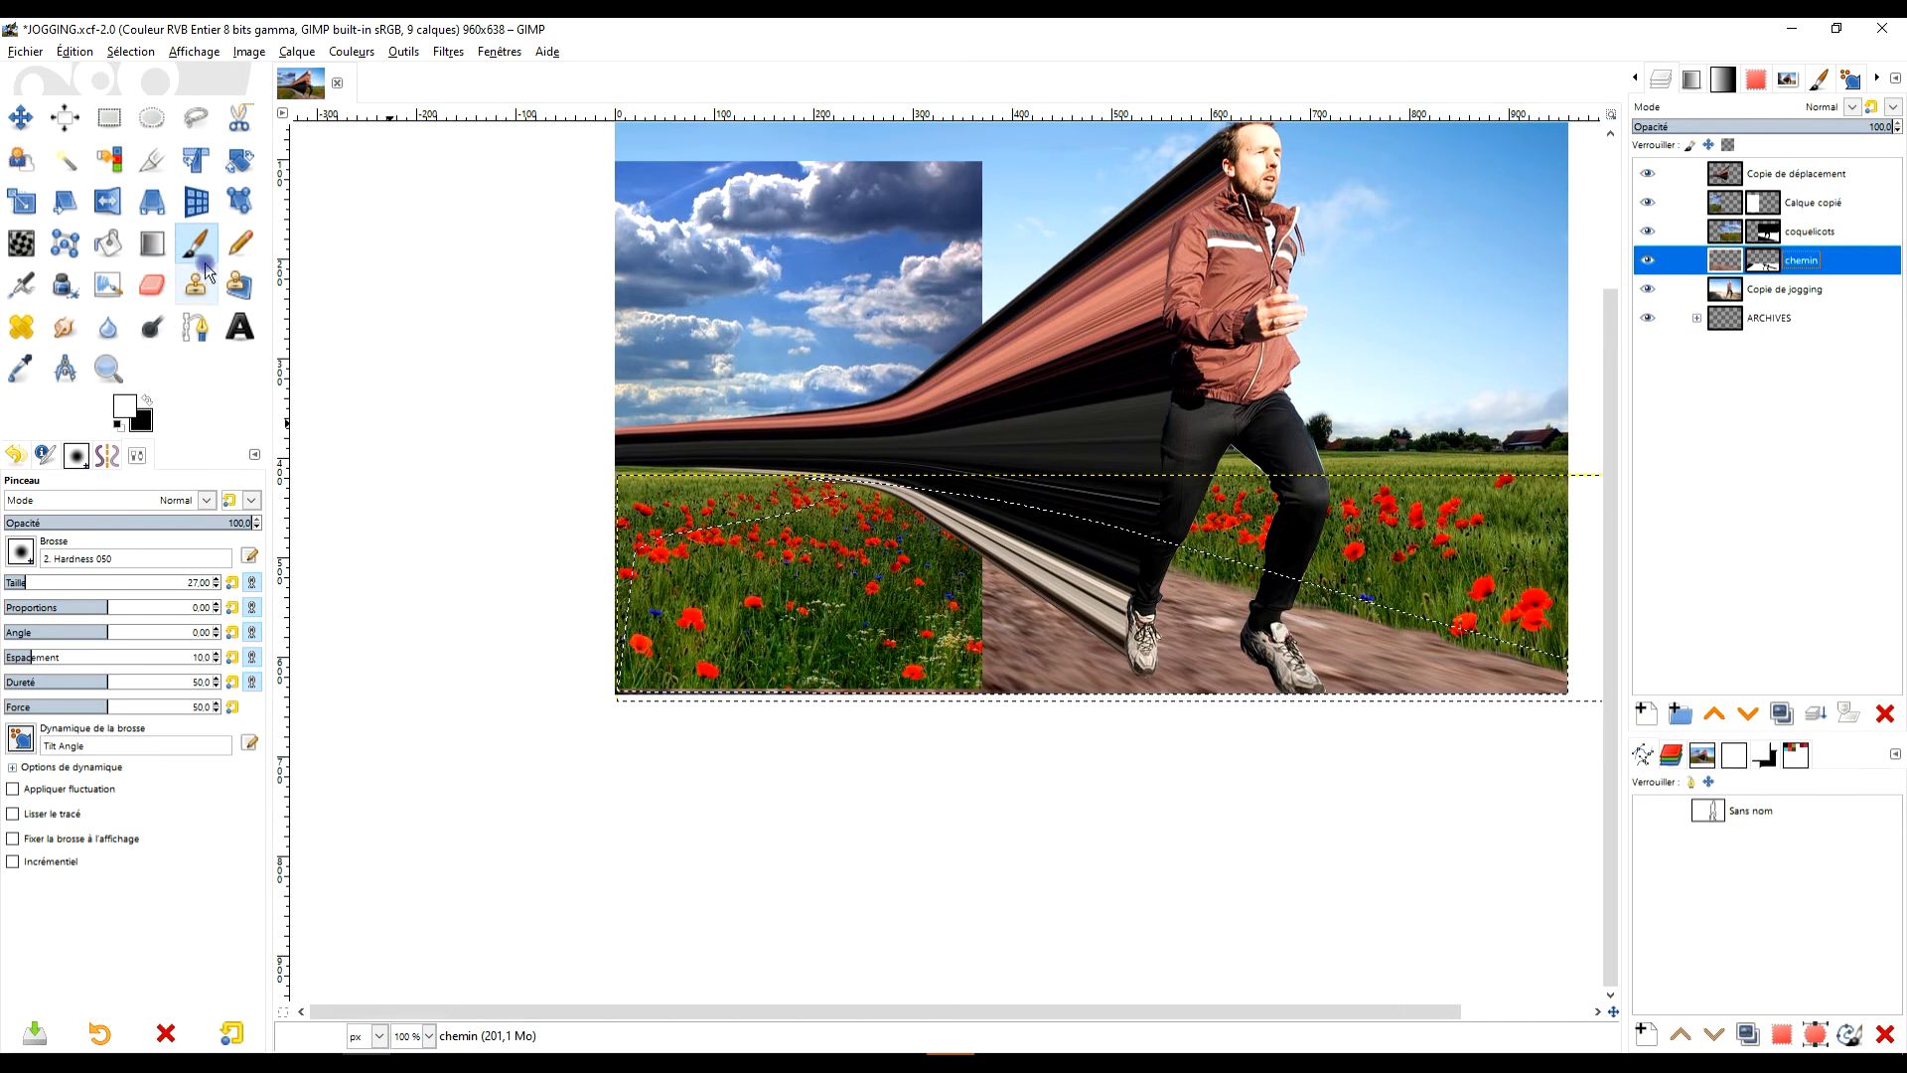
- Fill the path selection with black on the Calque copié mask to uncover the path
{"action": "left_click", "coordinate": [152, 397]}
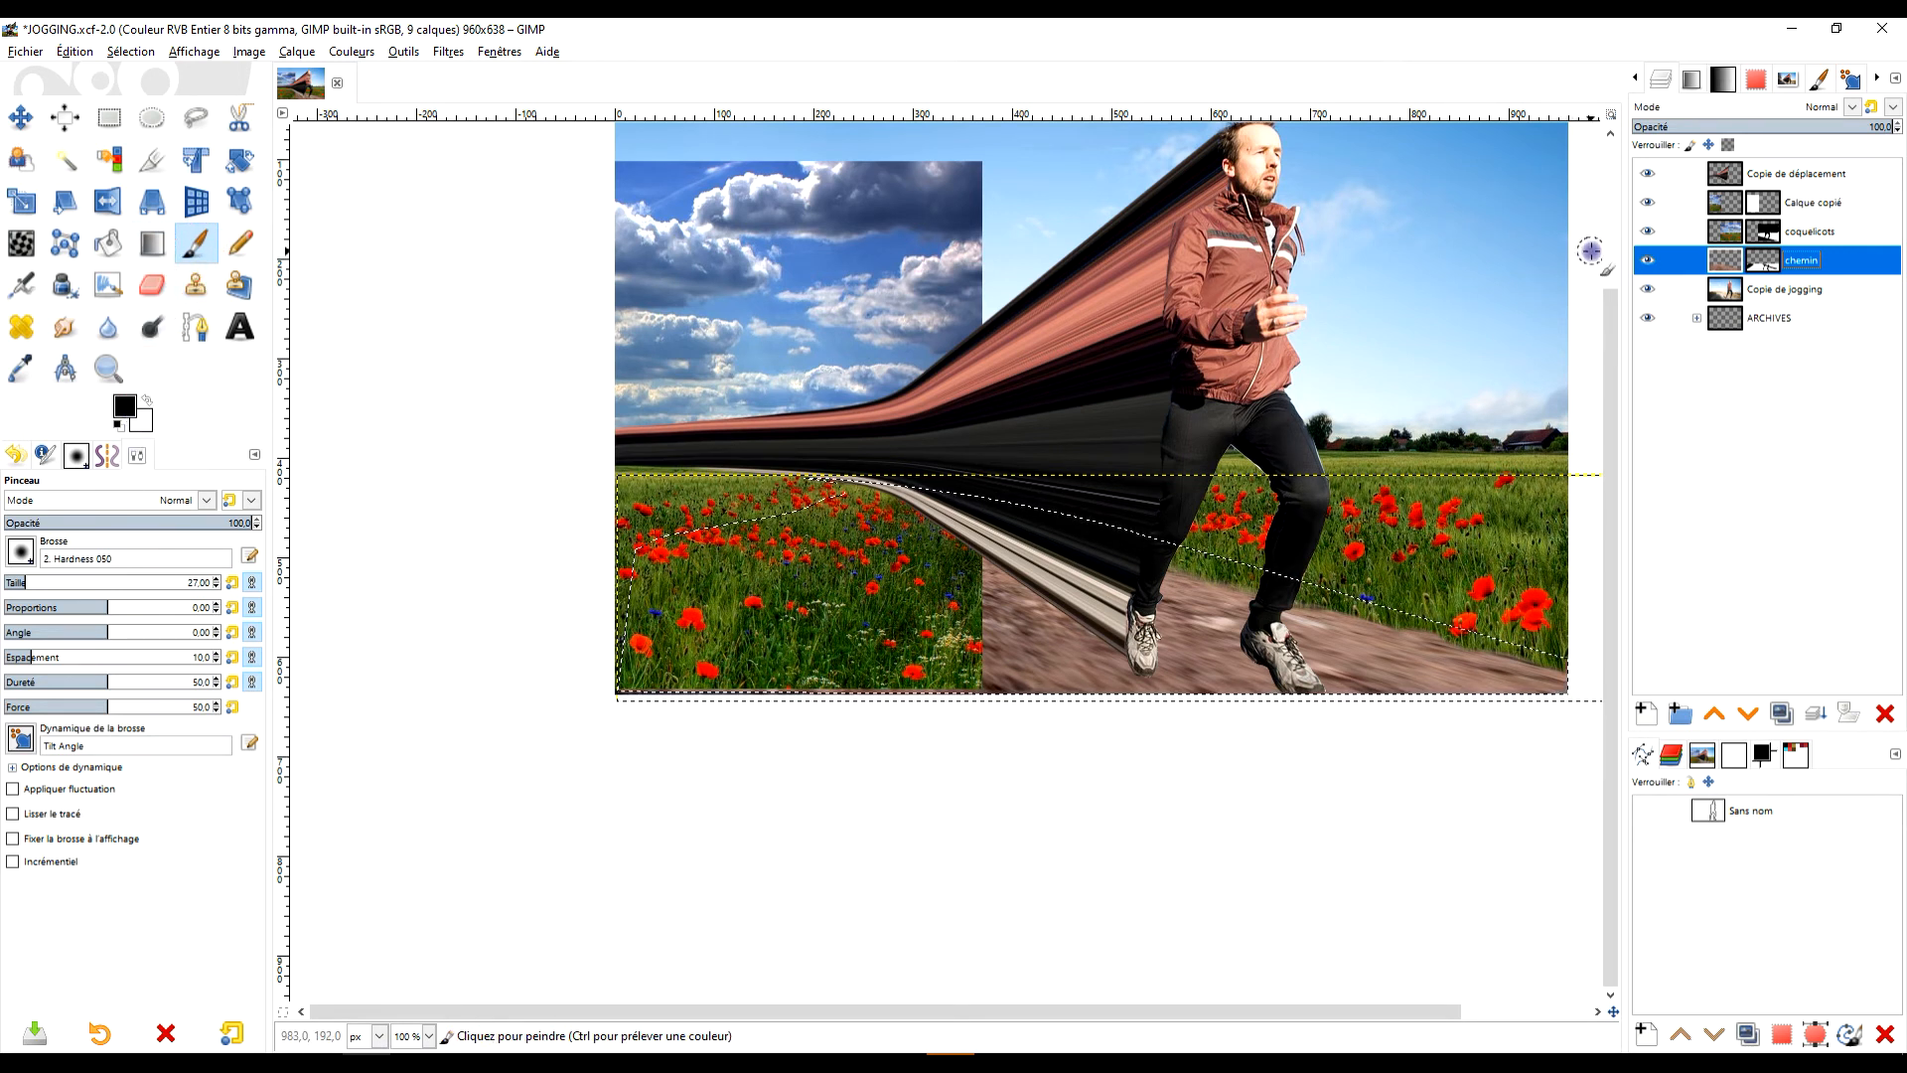
{"action": "left_click", "coordinate": [1762, 205]}
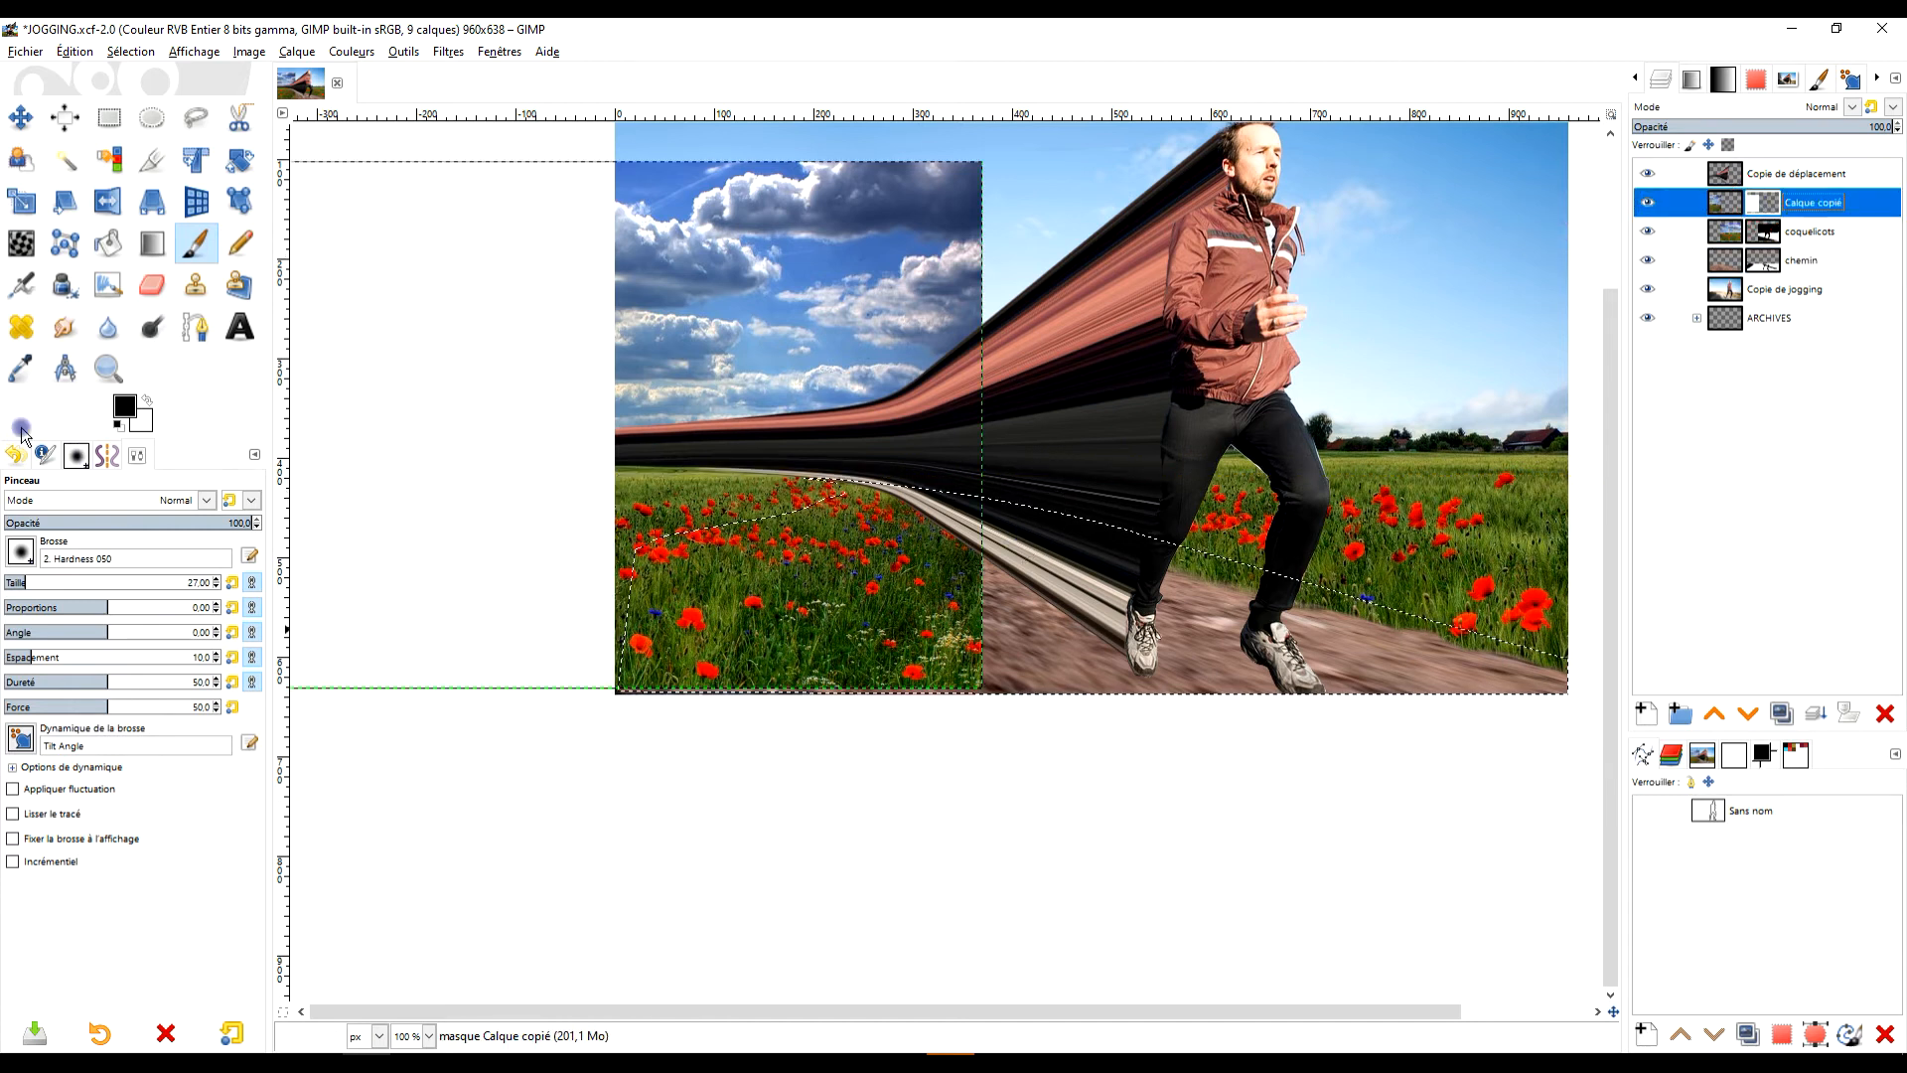
{"action": "left_click_drag", "start_coordinate": [124, 406], "coordinate": [834, 618]}
{"action": "scroll", "coordinate": [705, 526], "scroll_direction": "up", "scroll_amount": 3}
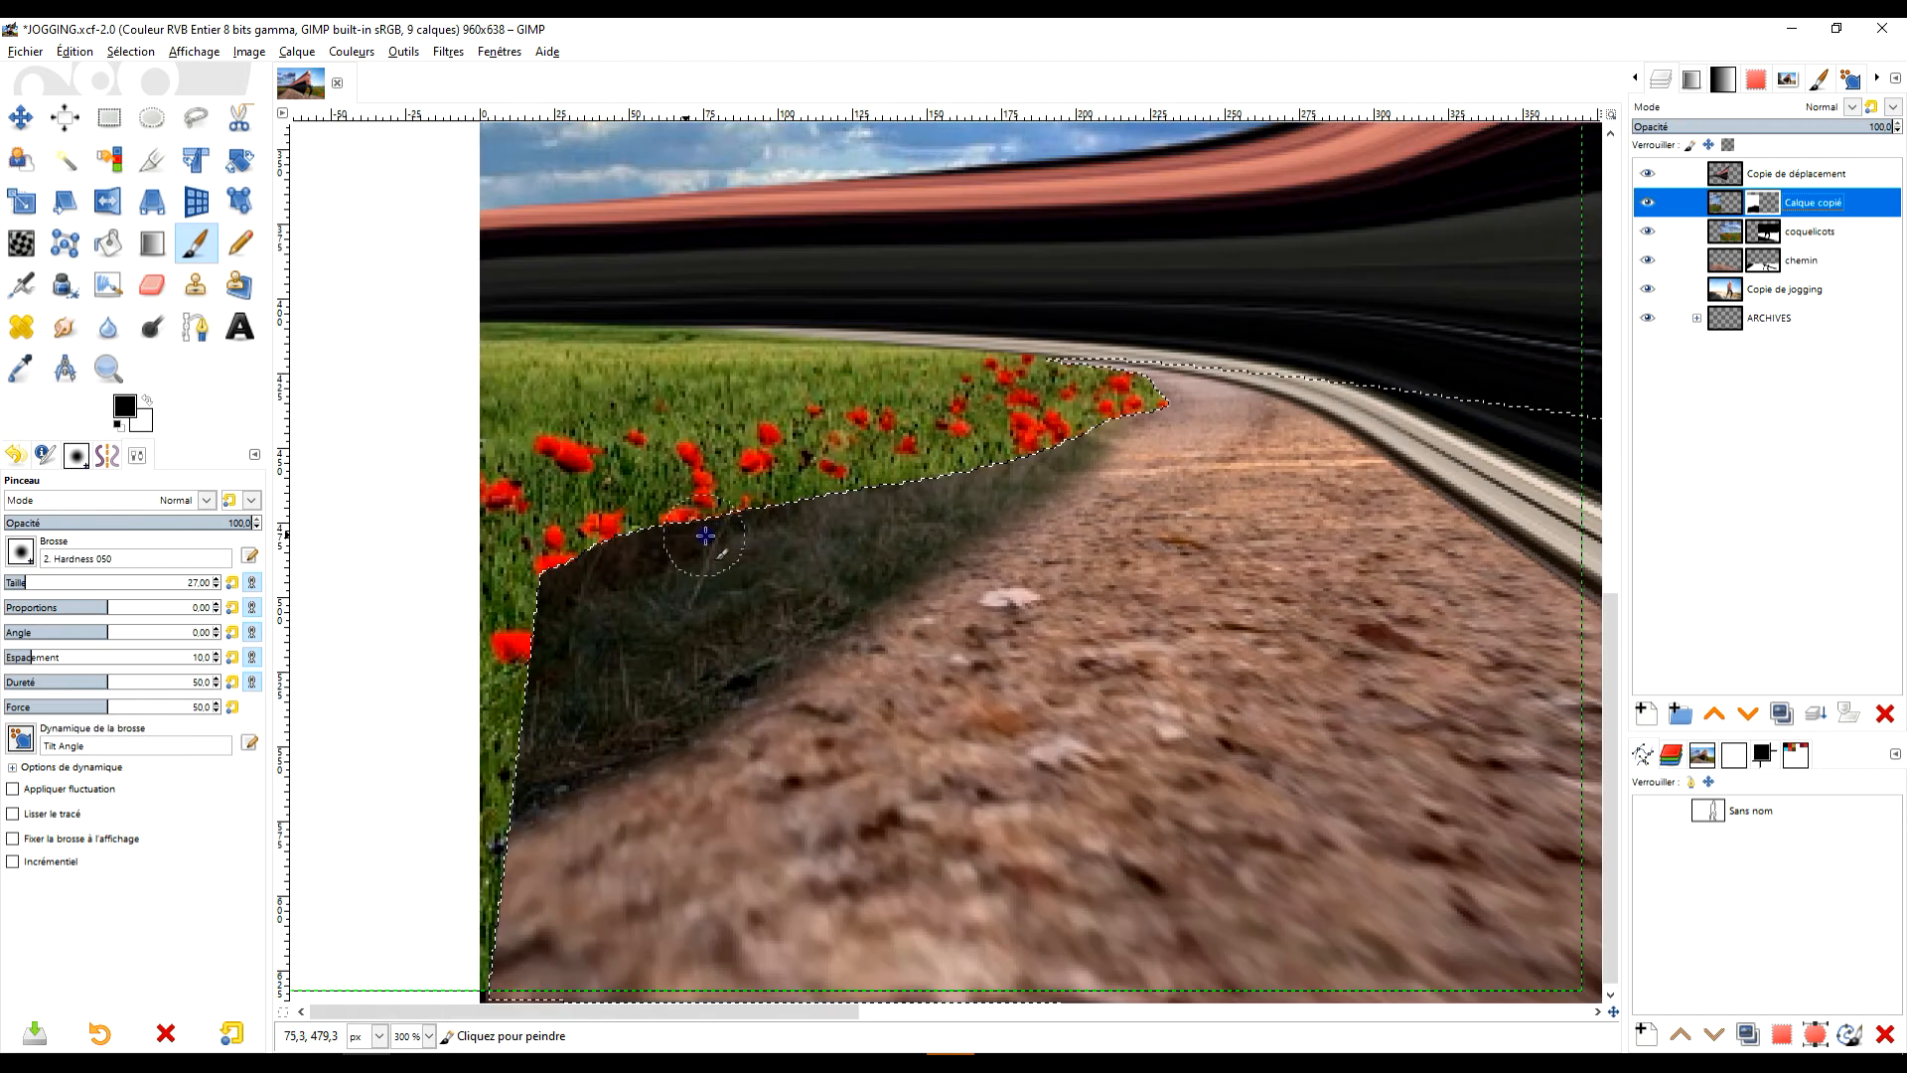
- Remove the path selection and keep the Paintbrush tool active
{"action": "left_click", "coordinate": [107, 119]}
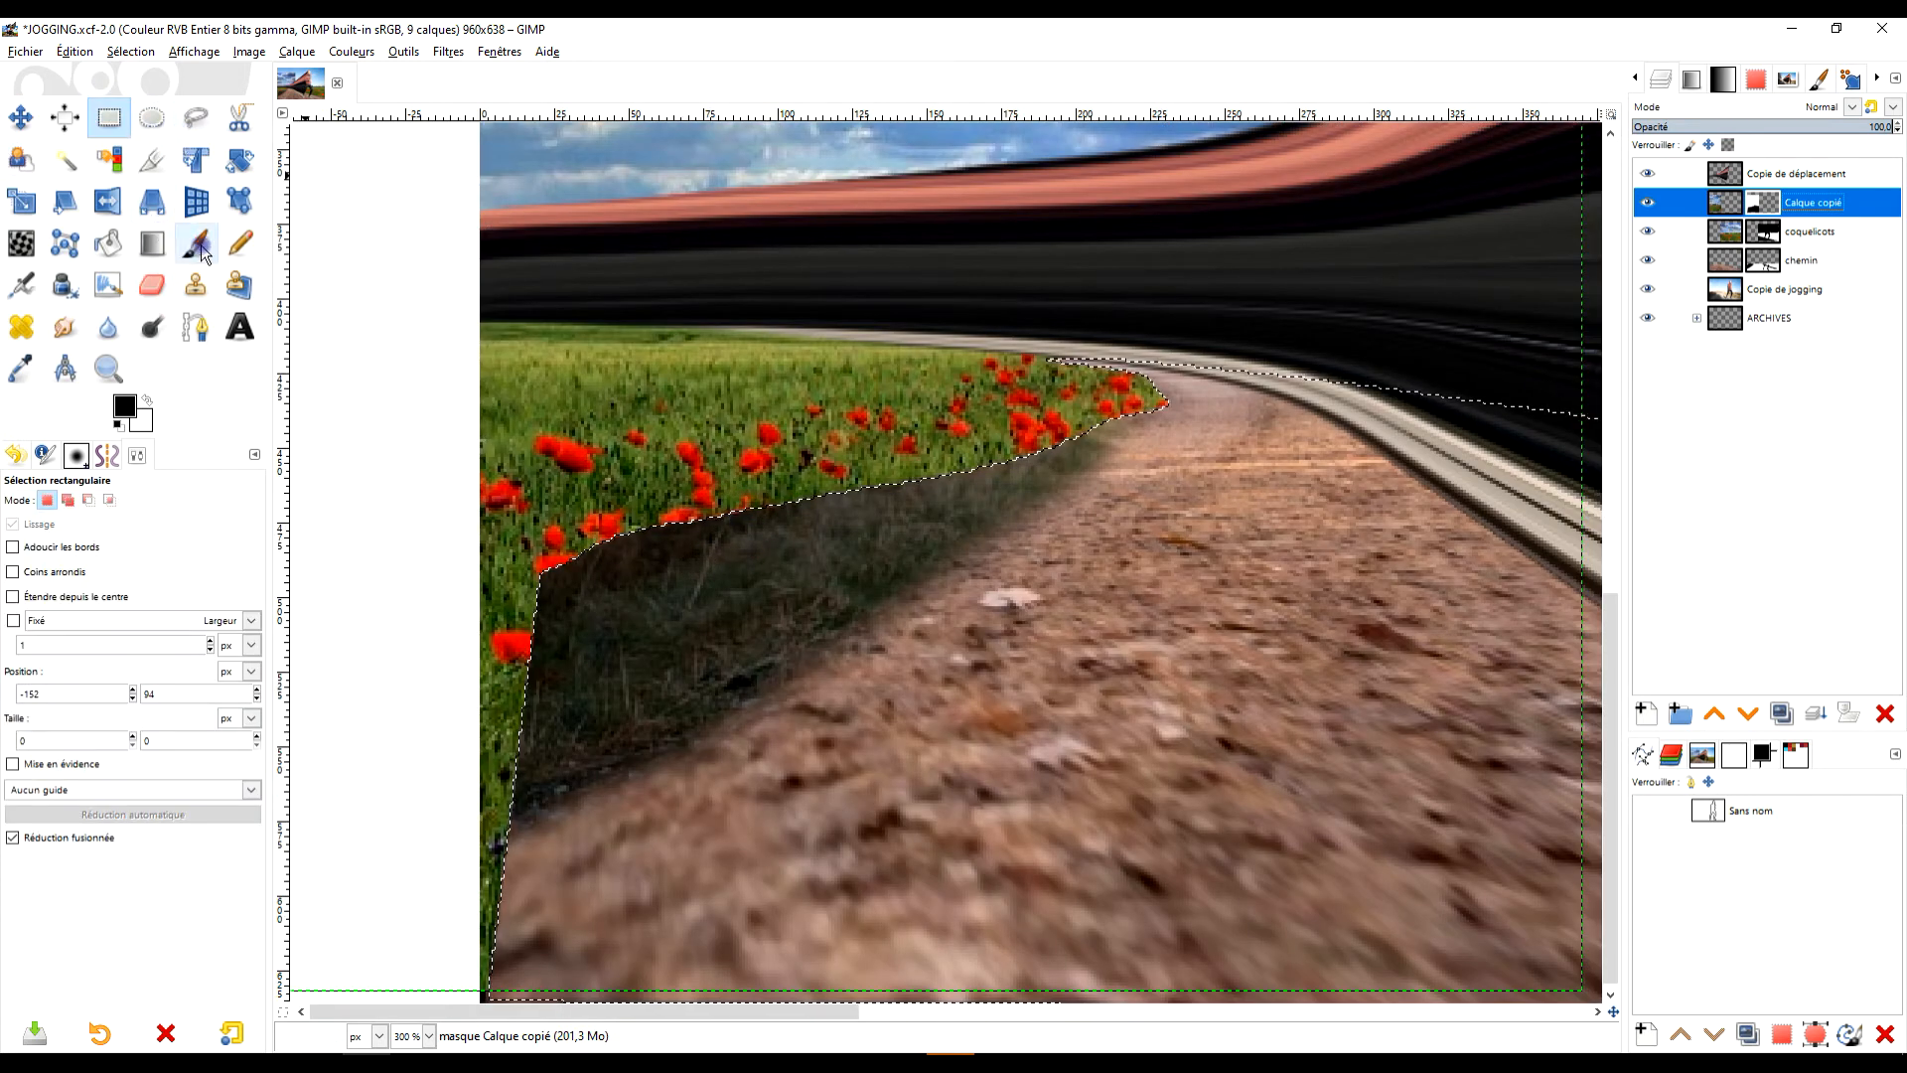
{"action": "left_click", "coordinate": [199, 248]}
{"action": "left_click", "coordinate": [120, 55]}
{"action": "left_click", "coordinate": [141, 97]}
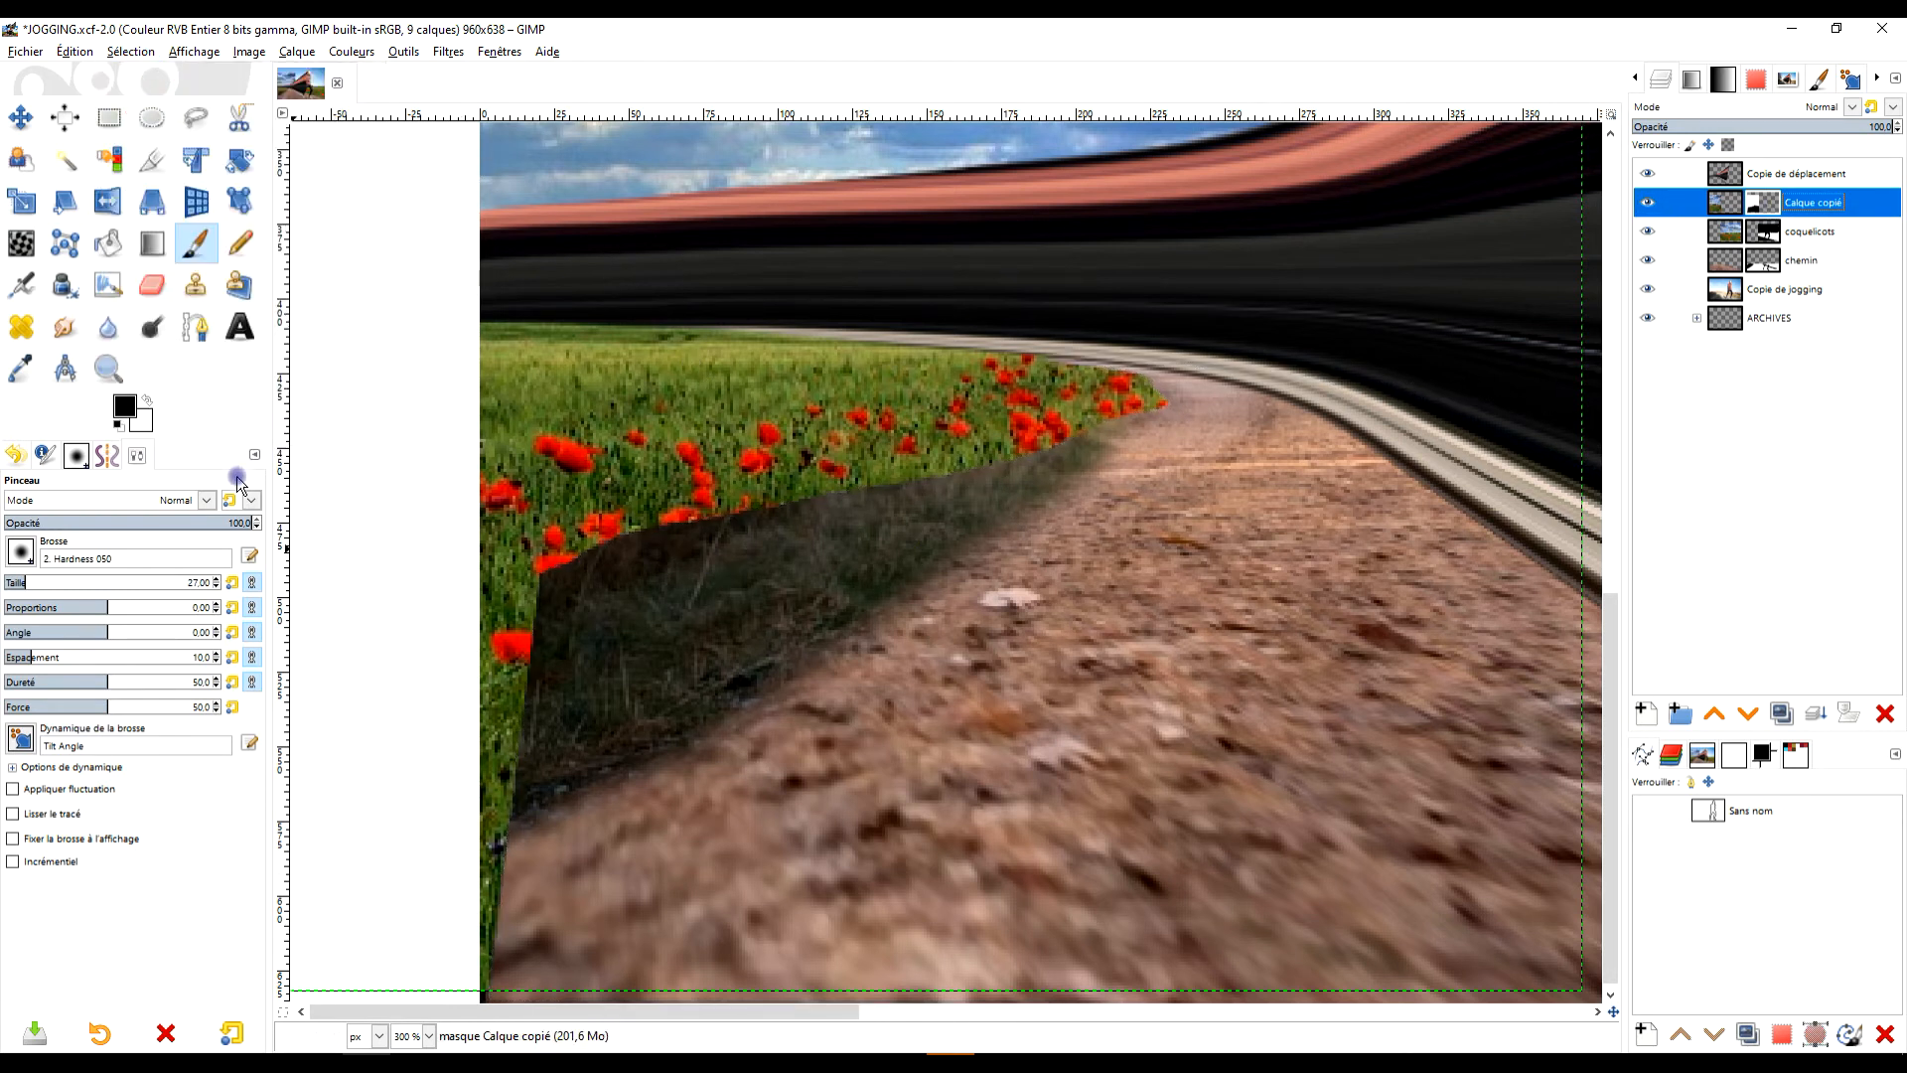
- Set the brush size to 50 and paint white on the Calque copié mask to replace the dark verge with poppies
{"action": "left_click", "coordinate": [145, 395]}
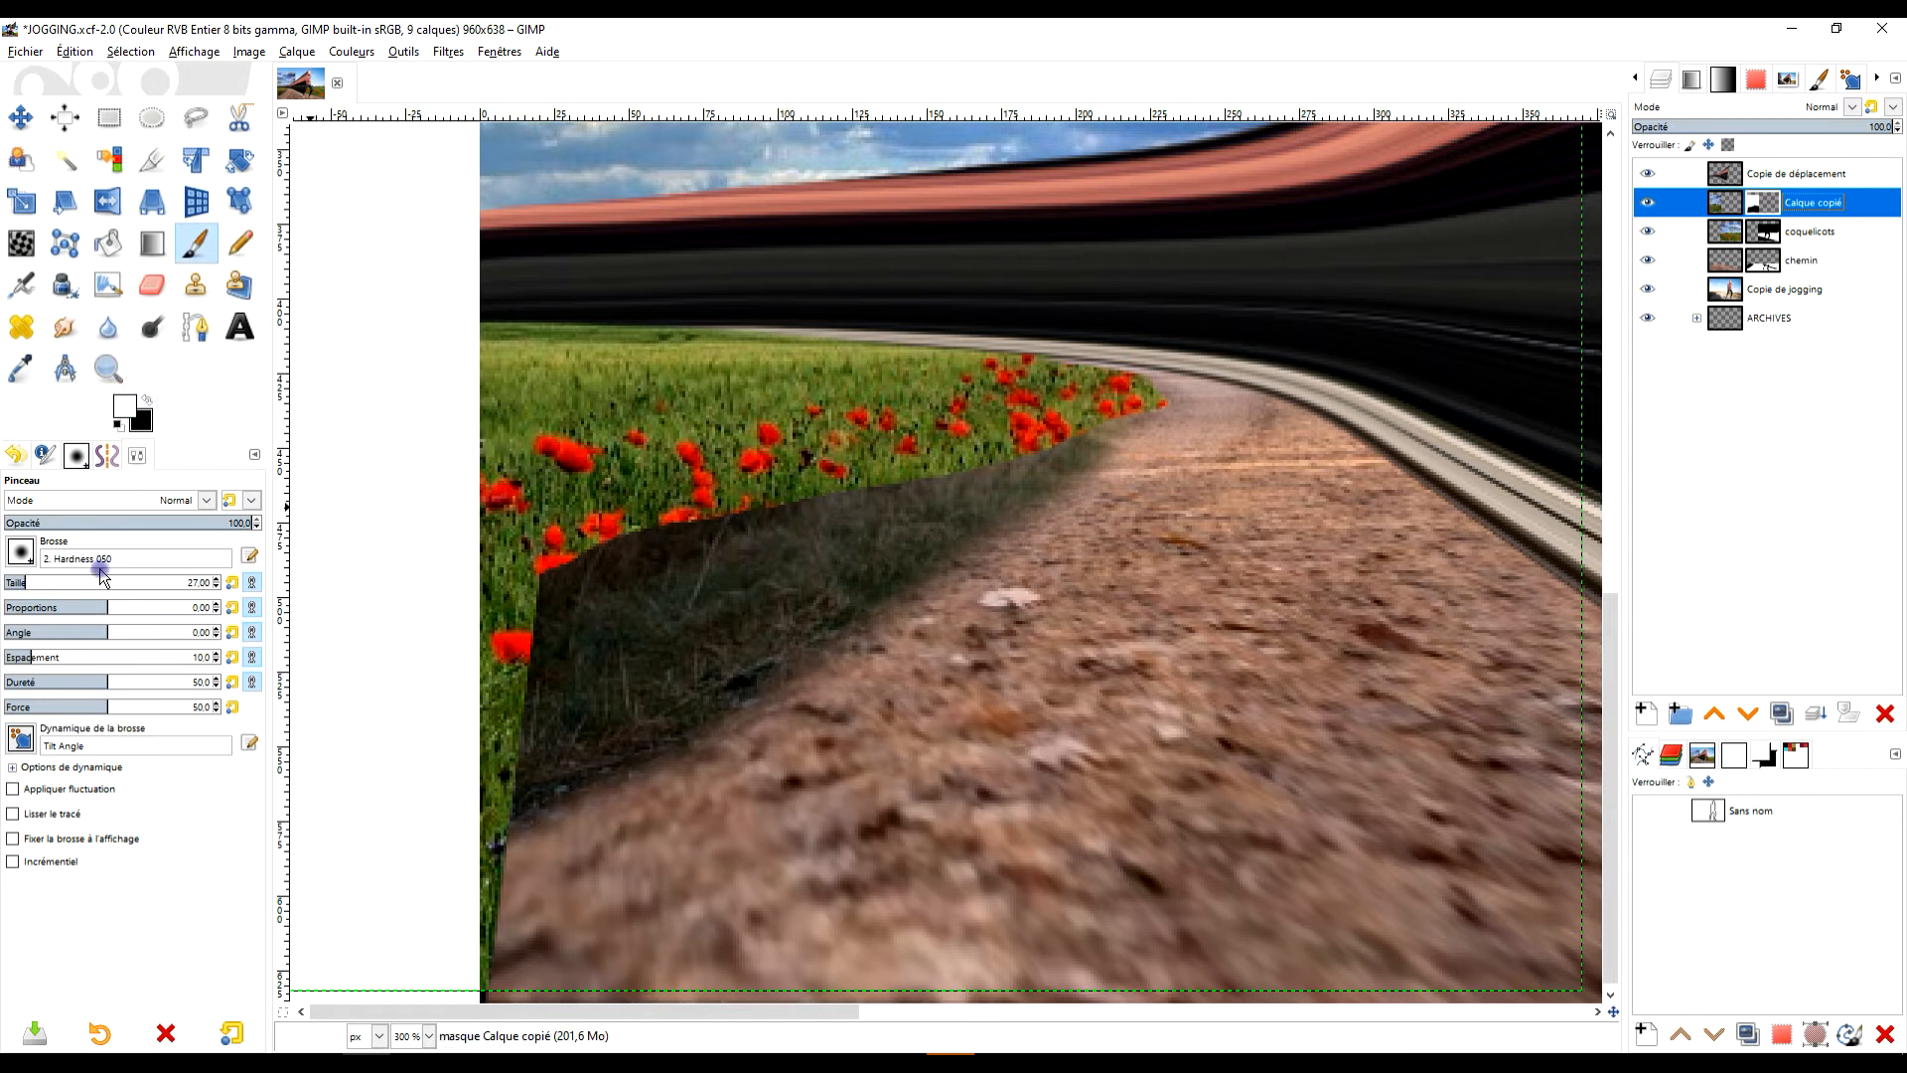
{"action": "left_click", "coordinate": [38, 580]}
{"action": "mouse_move", "coordinate": [733, 545]}
{"action": "left_mouse_down"}
{"action": "mouse_move", "coordinate": [602, 629]}
{"action": "mouse_move", "coordinate": [668, 554]}
{"action": "mouse_move", "coordinate": [602, 578]}
{"action": "mouse_move", "coordinate": [641, 597]}
{"action": "mouse_move", "coordinate": [863, 526]}
{"action": "mouse_move", "coordinate": [768, 536]}
{"action": "mouse_move", "coordinate": [1008, 449]}
{"action": "left_mouse_up"}
{"action": "mouse_move", "coordinate": [889, 521]}
{"action": "left_mouse_down"}
{"action": "mouse_move", "coordinate": [511, 738]}
{"action": "mouse_move", "coordinate": [561, 691]}
{"action": "mouse_move", "coordinate": [544, 730]}
{"action": "mouse_move", "coordinate": [721, 645]}
{"action": "mouse_move", "coordinate": [940, 491]}
{"action": "left_mouse_up"}
{"action": "left_click_drag", "start_coordinate": [1069, 415], "coordinate": [1081, 397]}
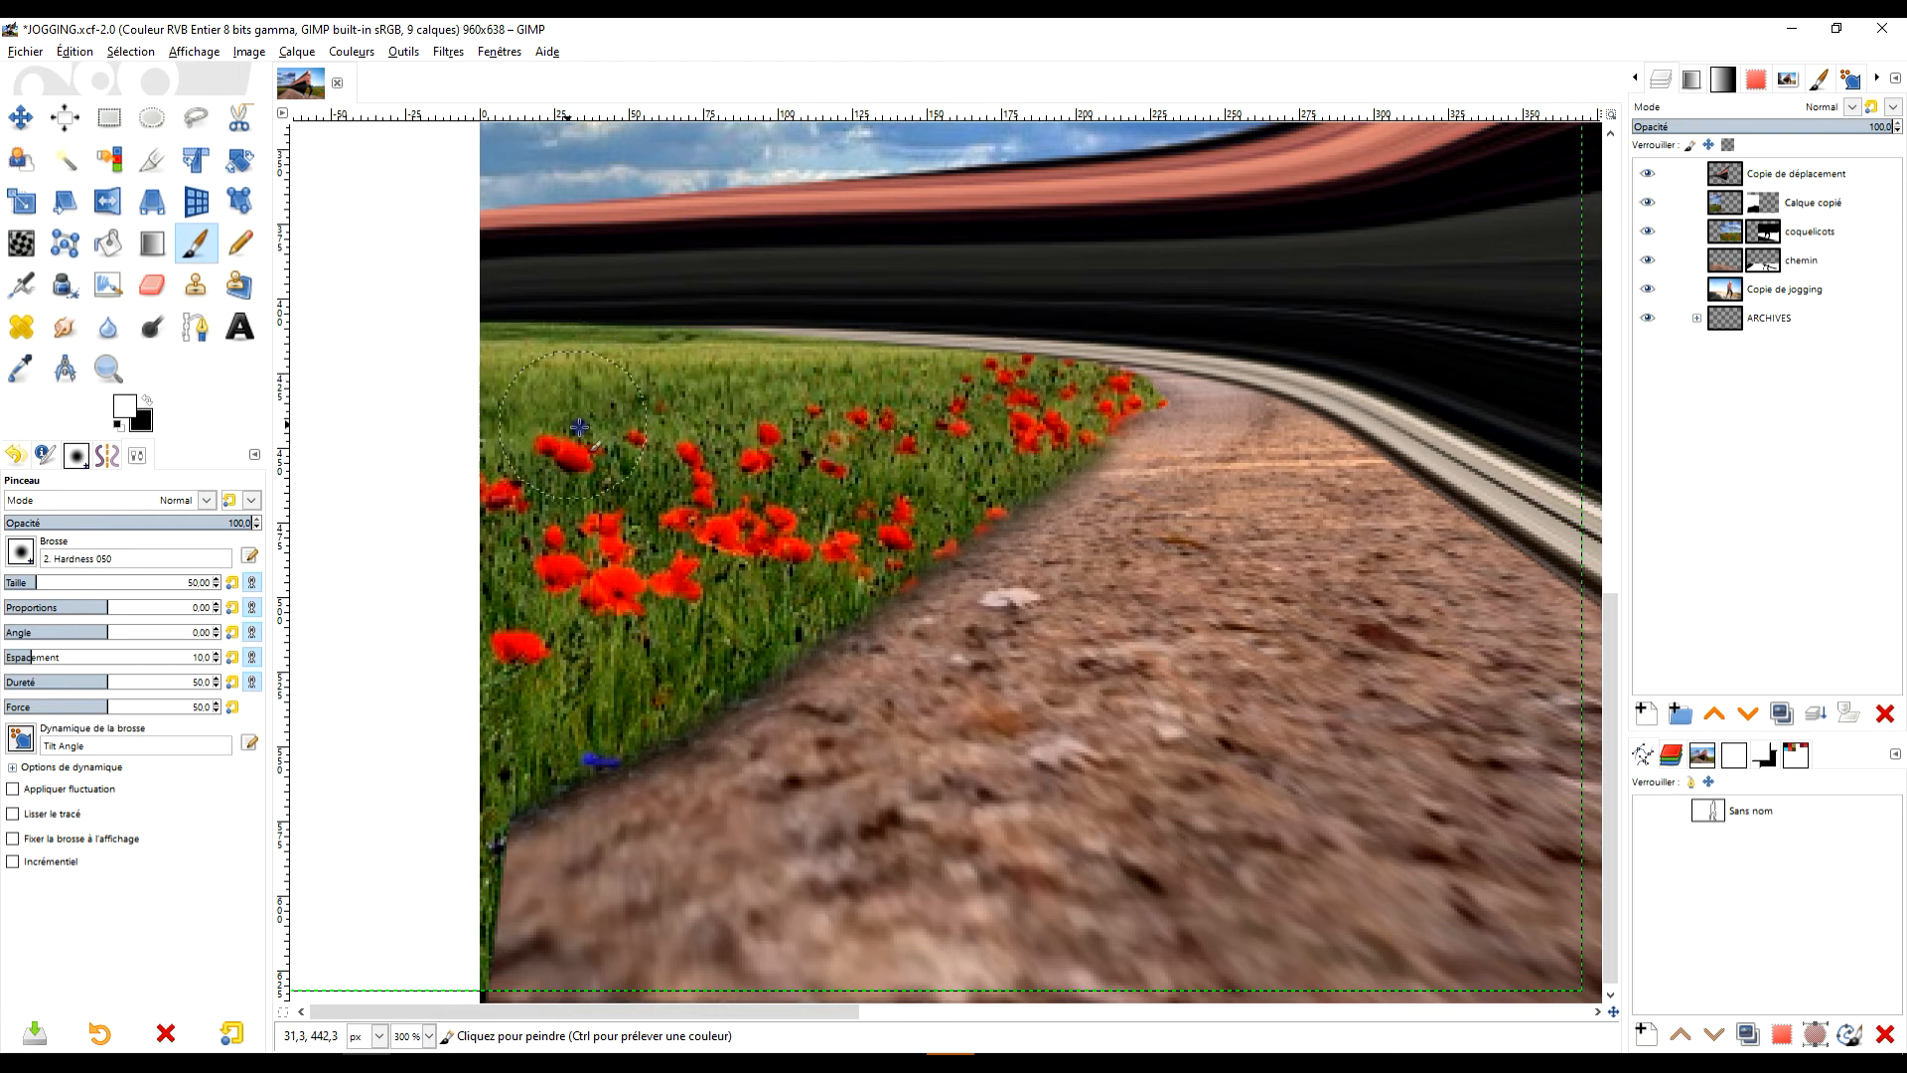
{"action": "left_click_drag", "start_coordinate": [540, 767], "coordinate": [669, 543]}
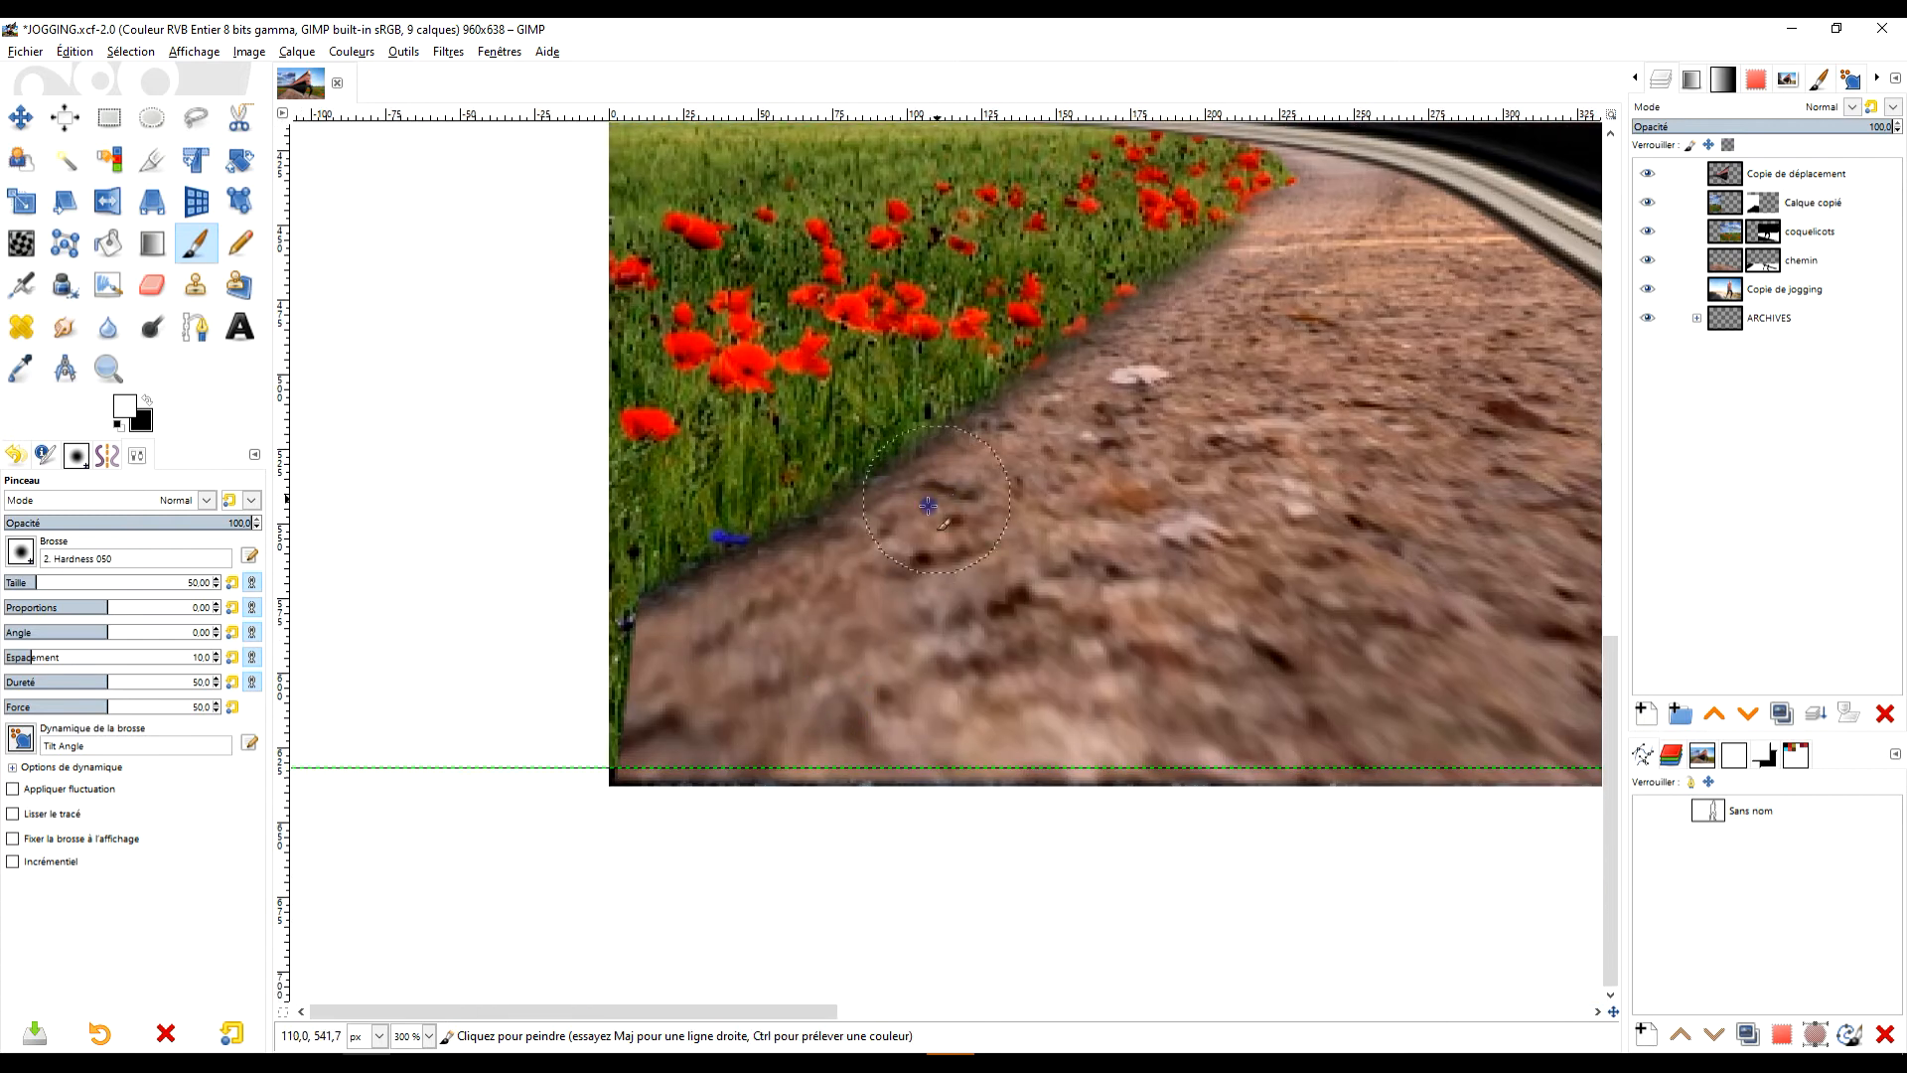
- Try painting black on the Calque copié mask along the photo's lower left edge, and paint the grass back with white
{"action": "left_click", "coordinate": [156, 405]}
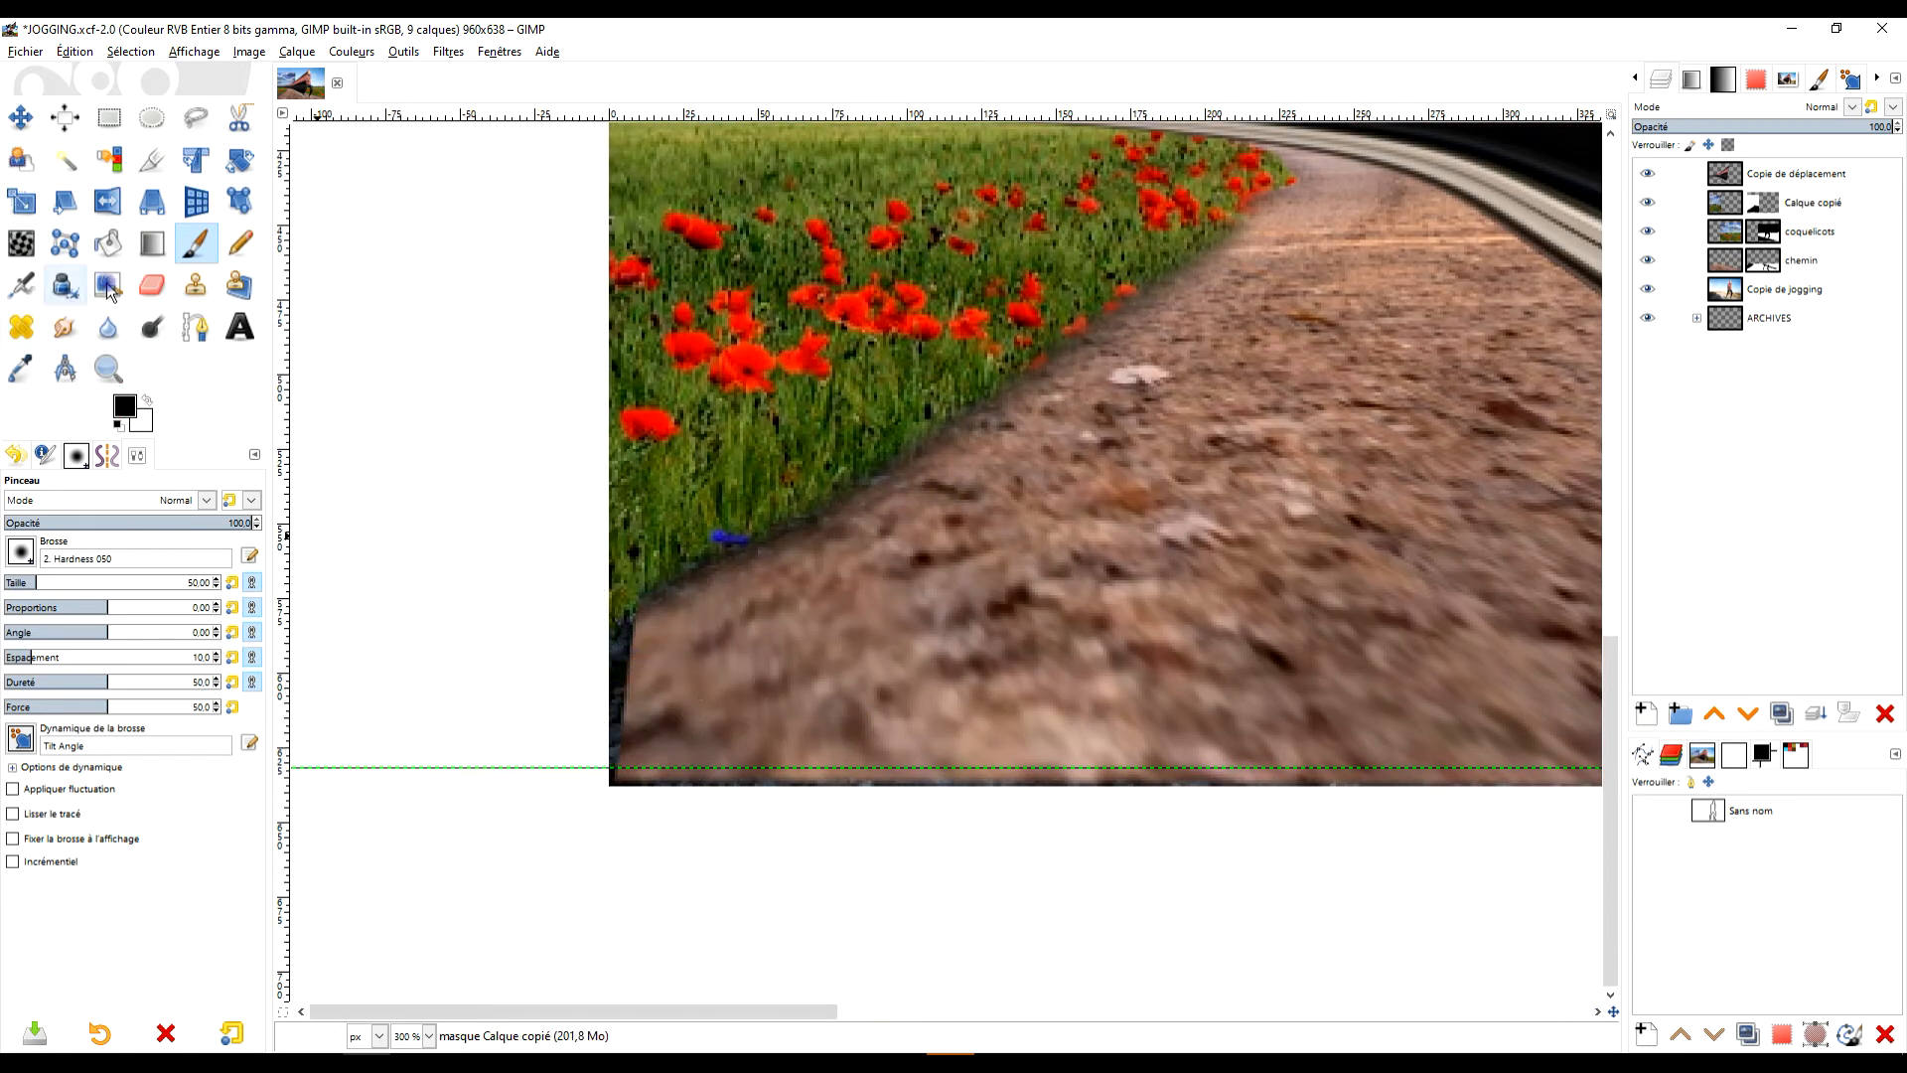
{"action": "left_click", "coordinate": [147, 400]}
{"action": "mouse_move", "coordinate": [579, 677]}
{"action": "left_mouse_down"}
{"action": "mouse_move", "coordinate": [584, 631]}
{"action": "mouse_move", "coordinate": [549, 772]}
{"action": "mouse_move", "coordinate": [586, 613]}
{"action": "left_mouse_up"}
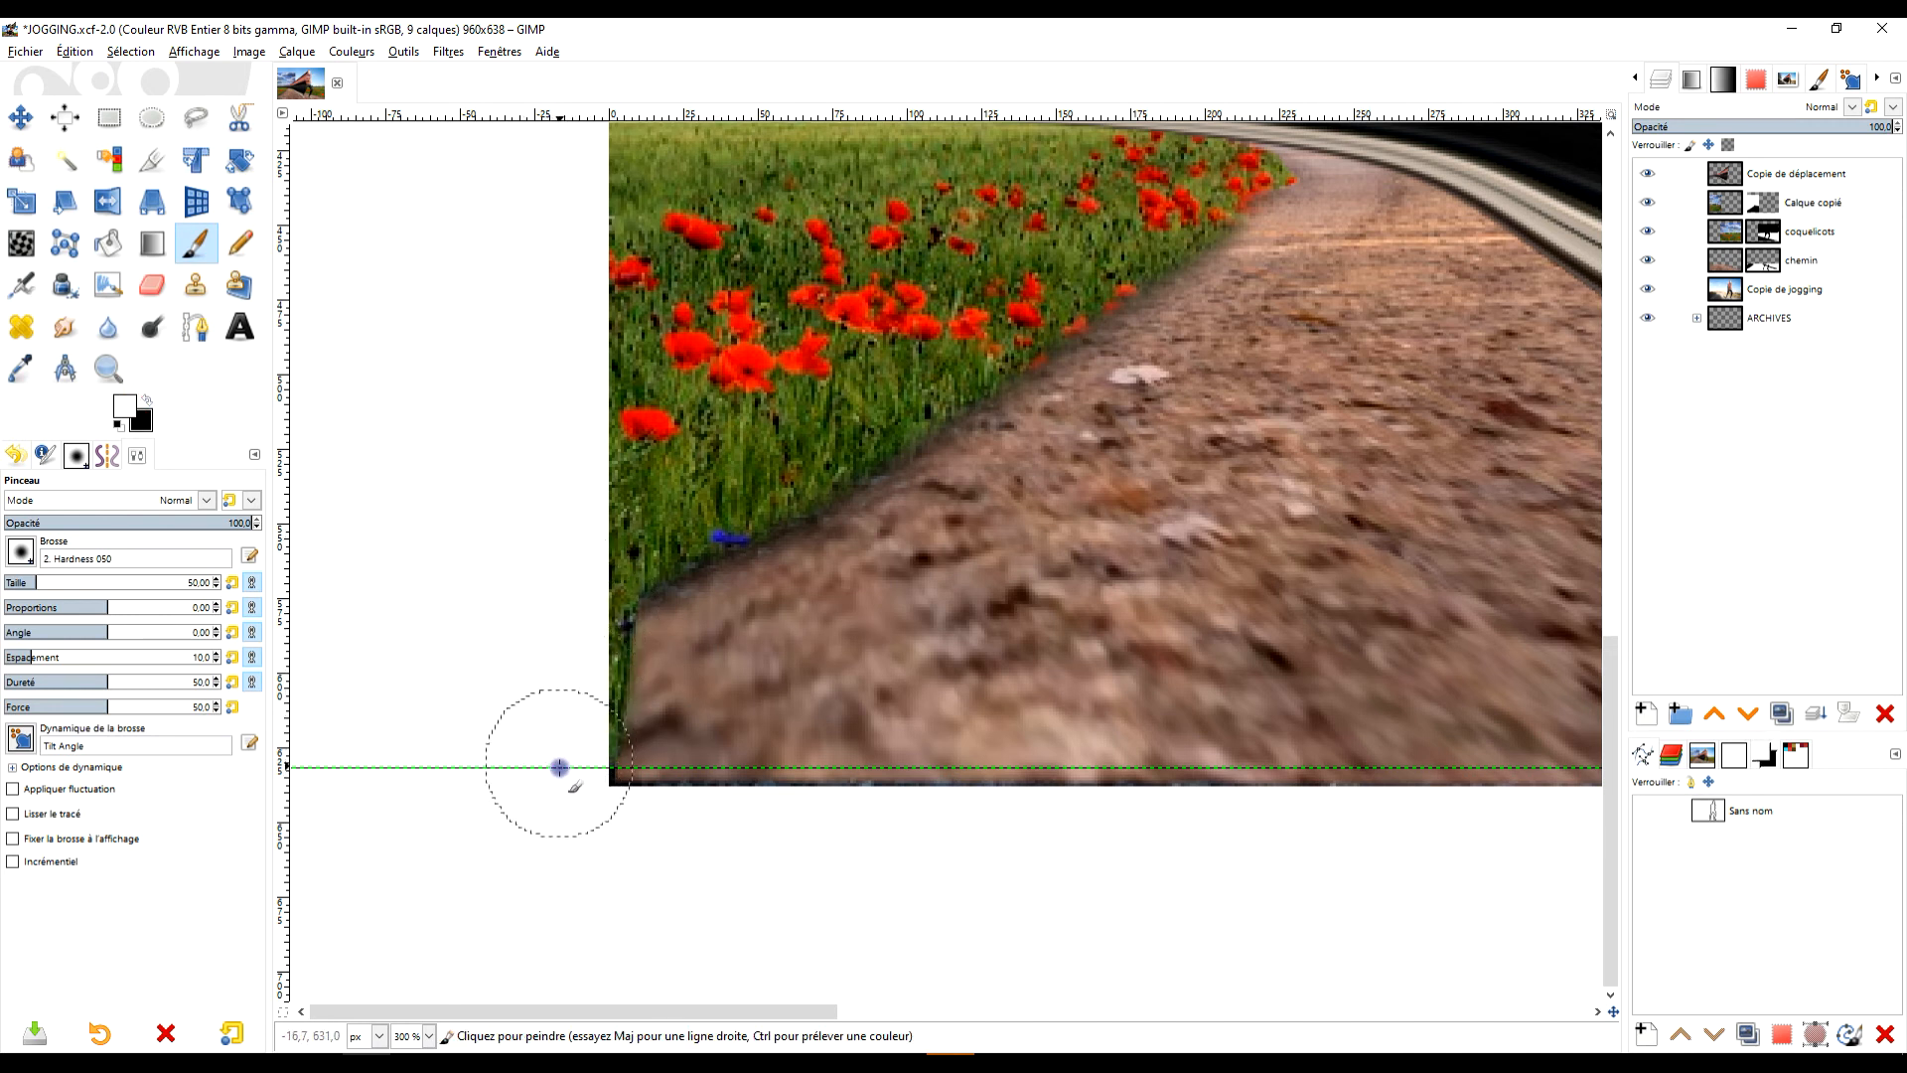
- Activate the chemin layer's mask for painting at the lower left corner of the path
{"action": "scroll", "coordinate": [685, 644], "scroll_direction": "down", "scroll_amount": 2}
{"action": "scroll", "coordinate": [621, 670], "scroll_direction": "up", "scroll_amount": 2}
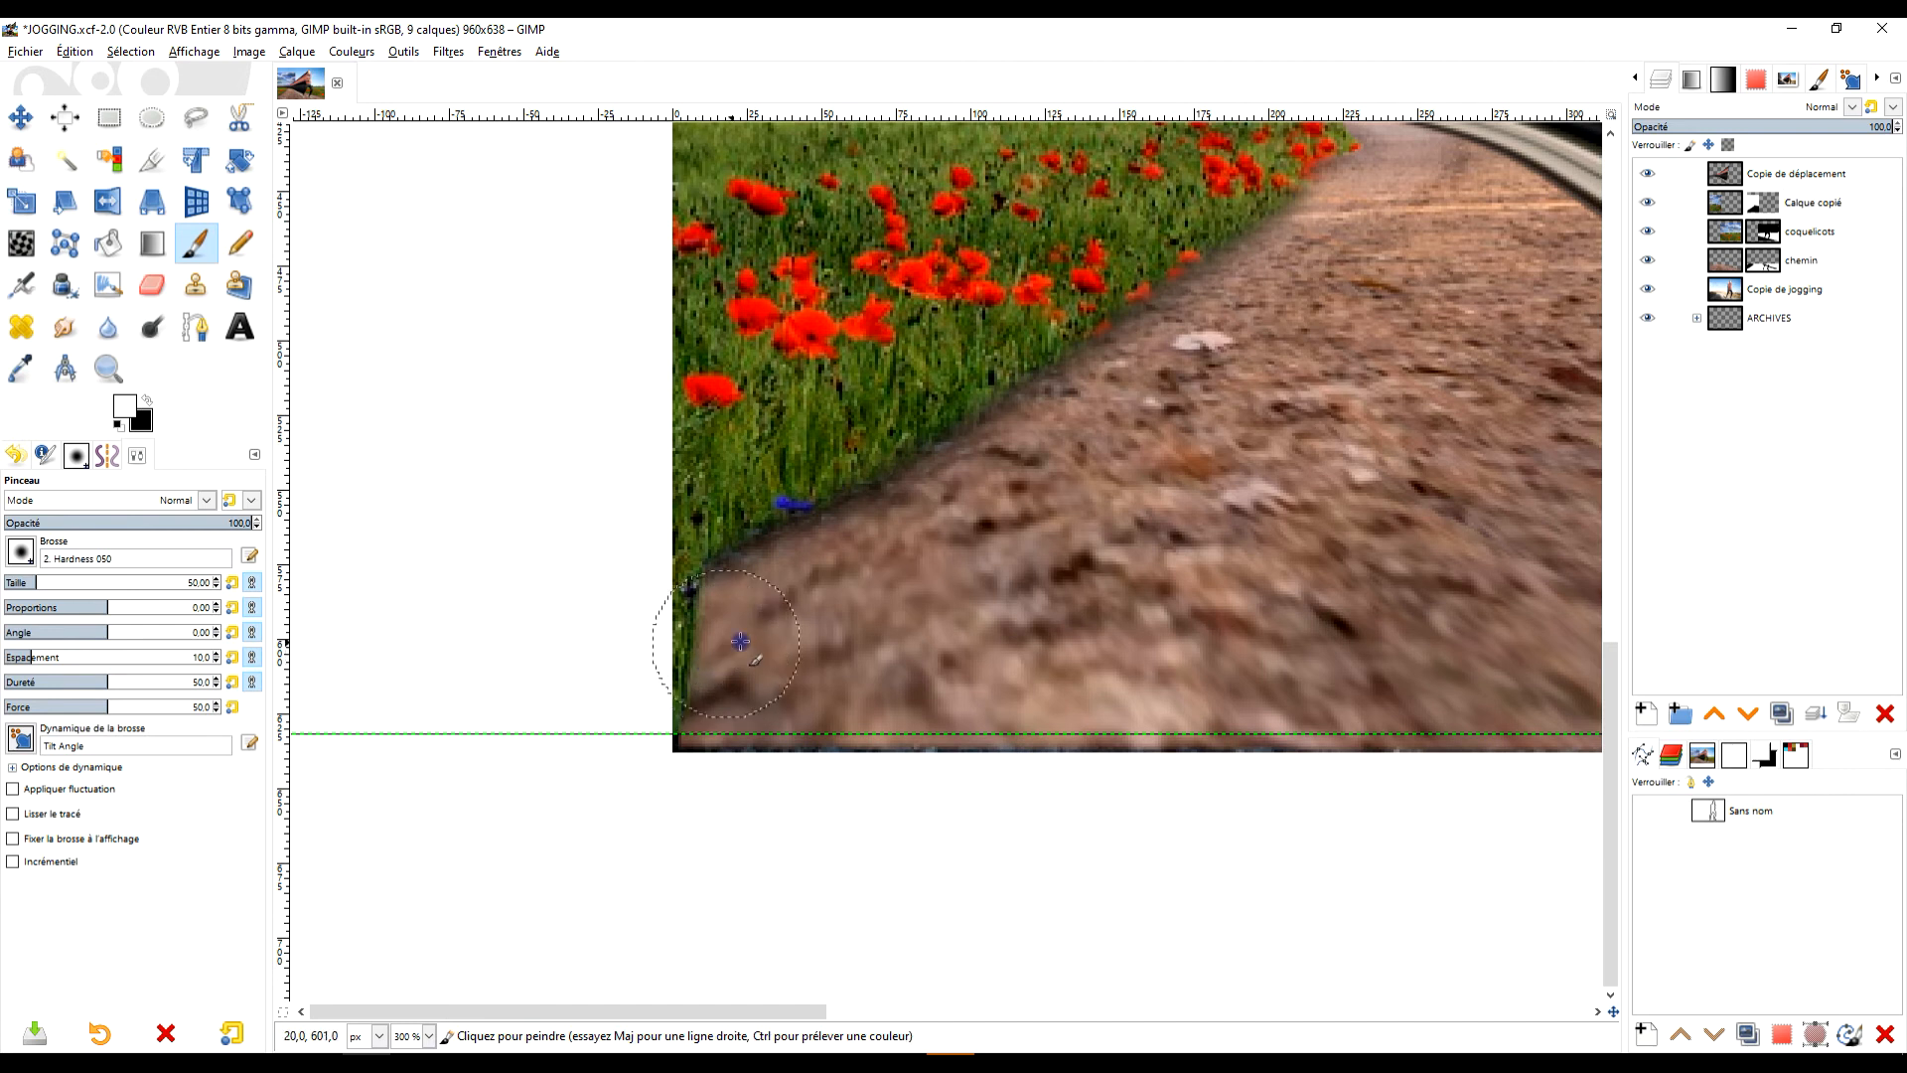
{"action": "left_click", "coordinate": [1721, 261]}
{"action": "left_click", "coordinate": [1764, 262]}
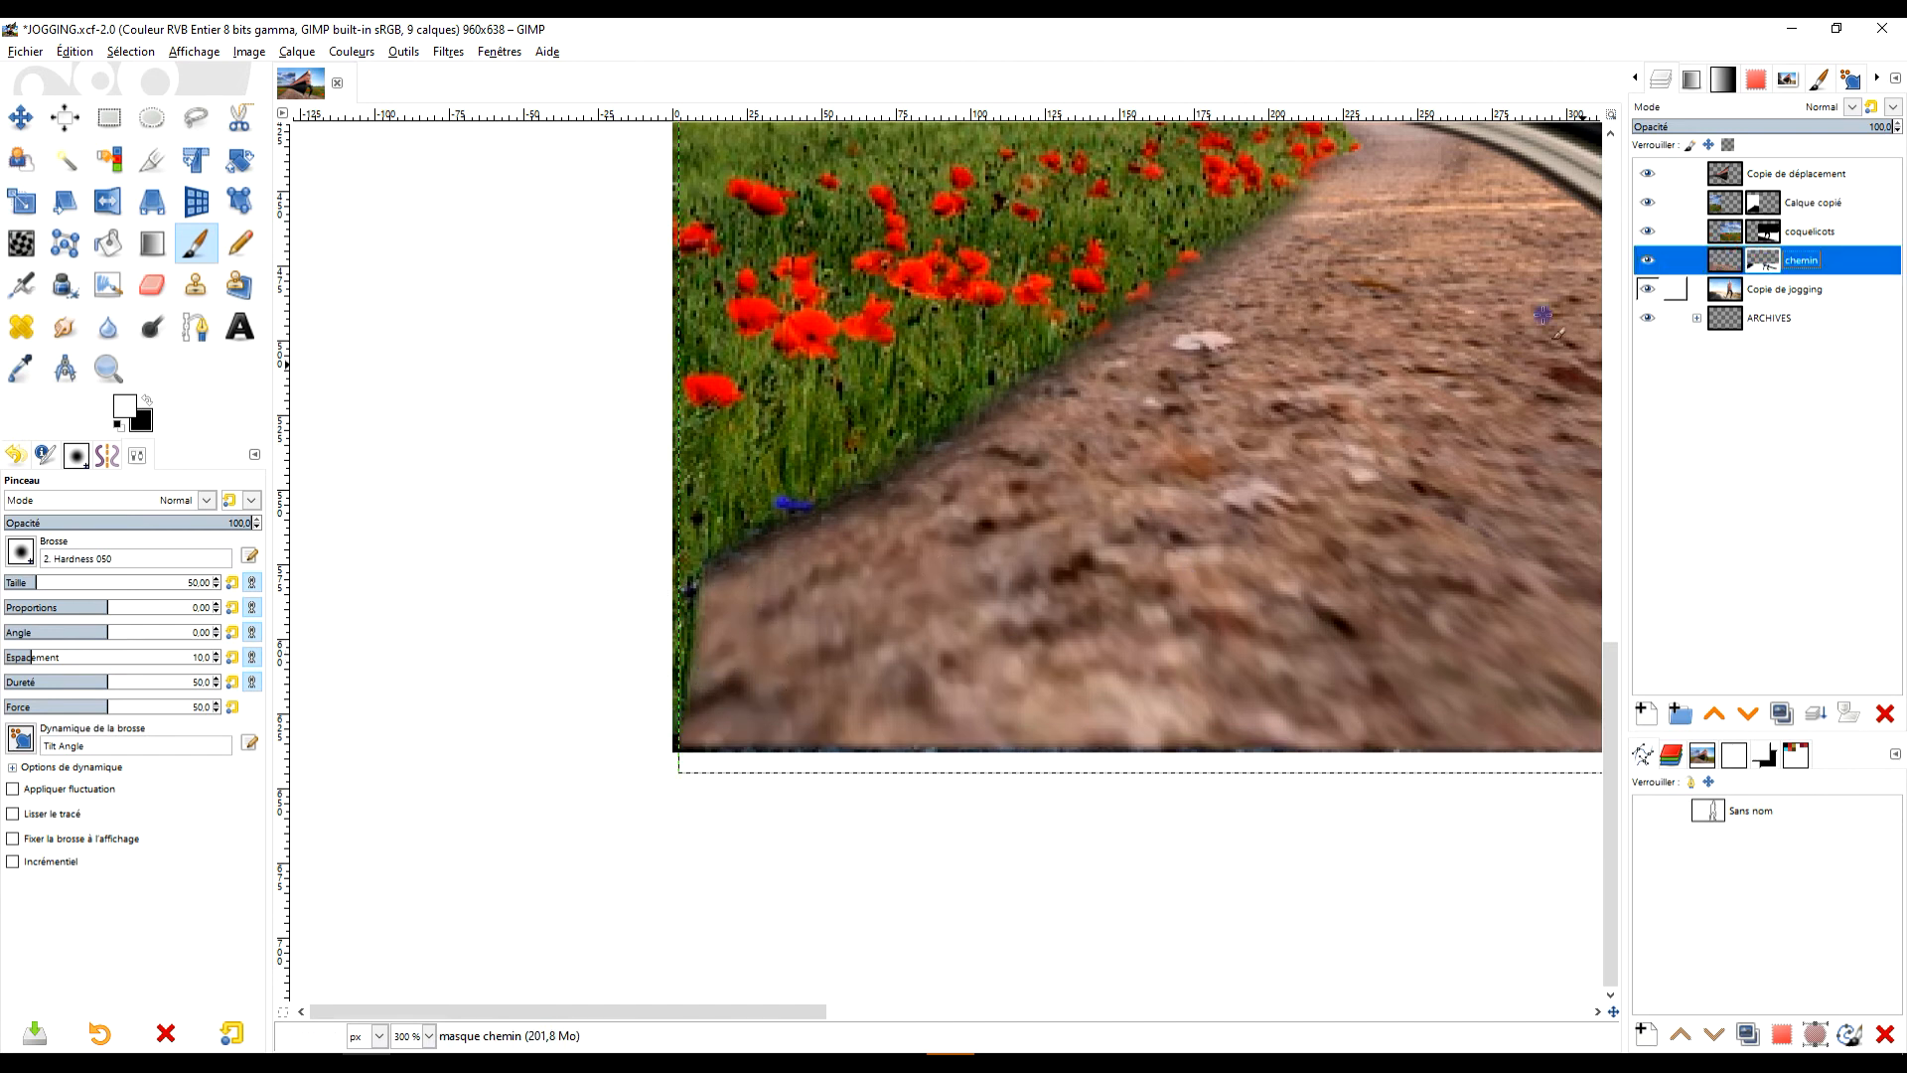